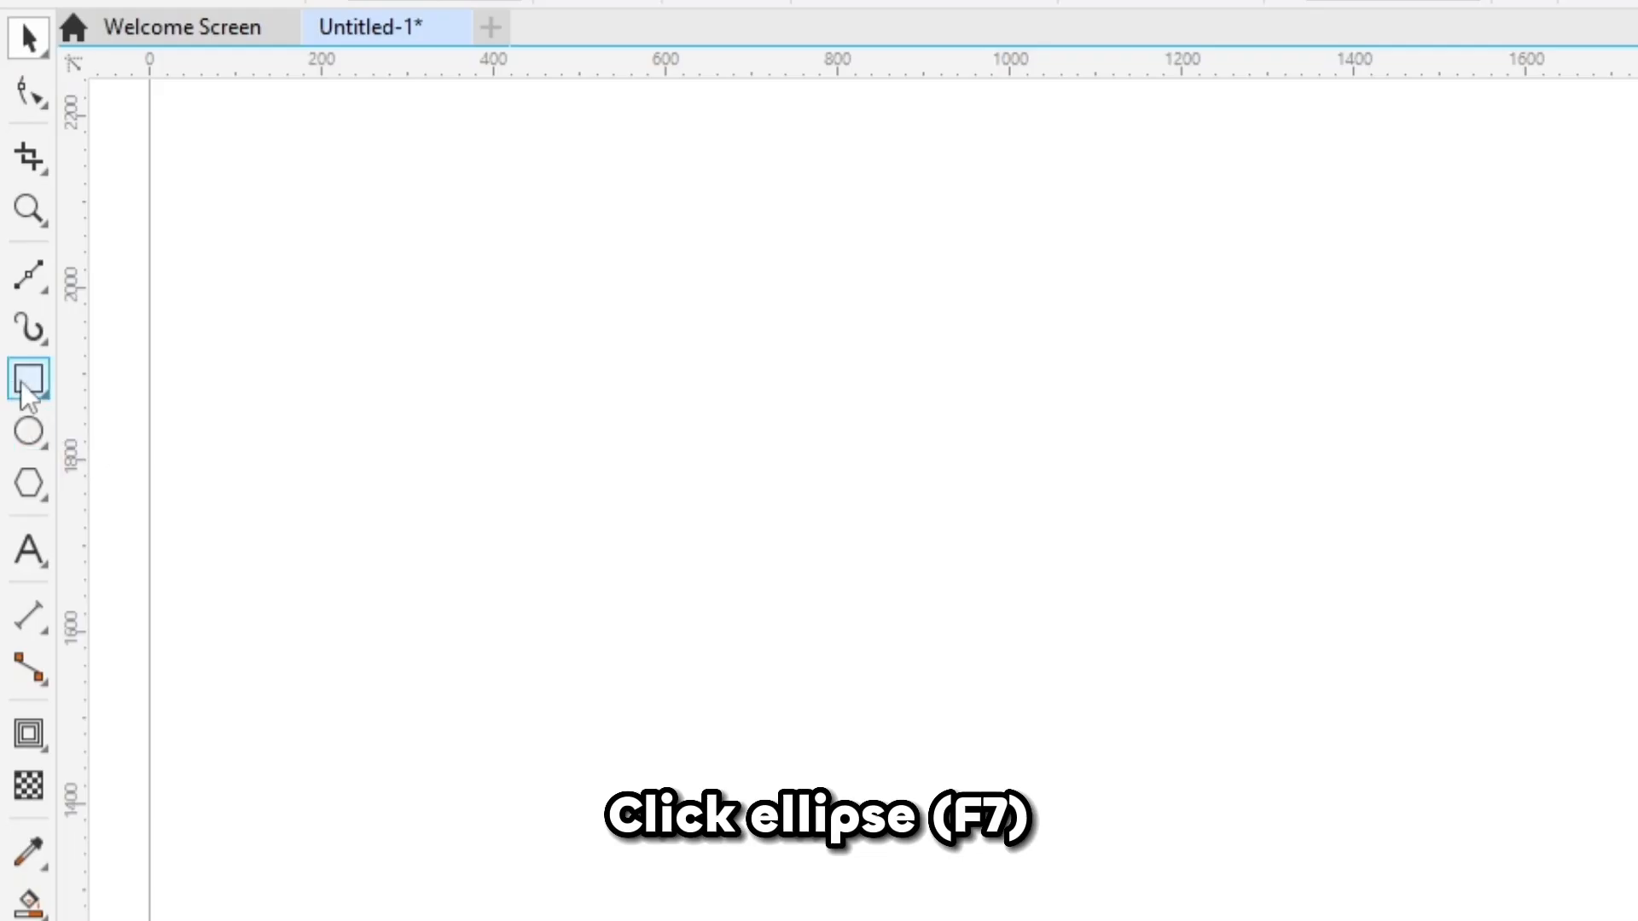
Draw a square about 252 px wide near the middle of the drawing area with the Rectangle tool
click(26, 385)
drag(1329, 519, 1528, 740)
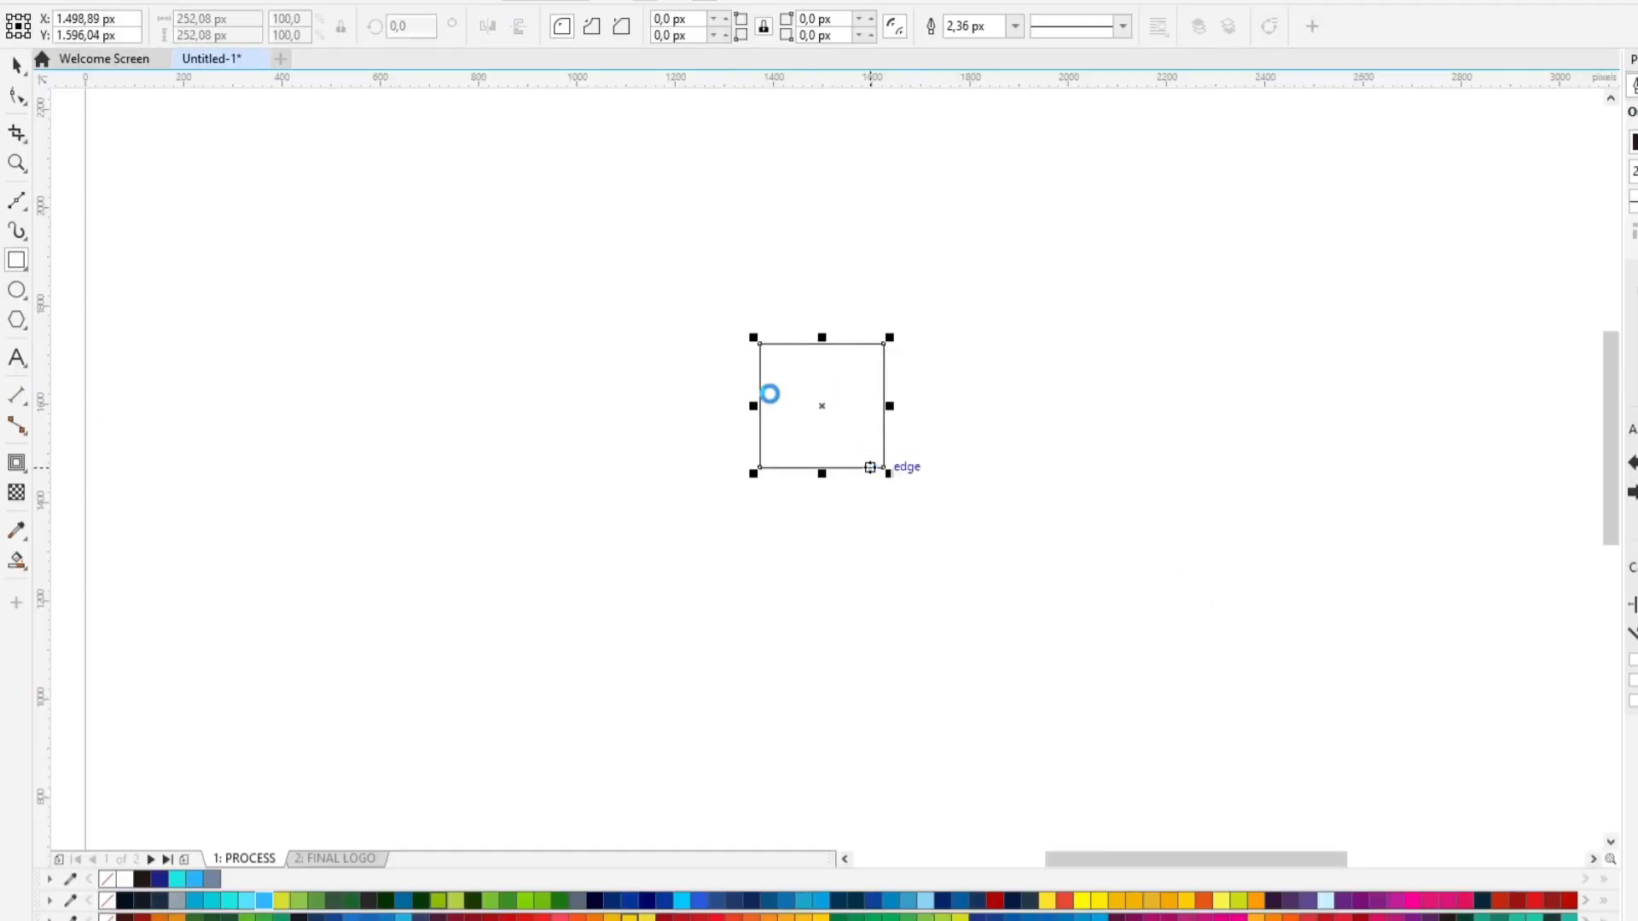
scroll(713, 365, up, 2)
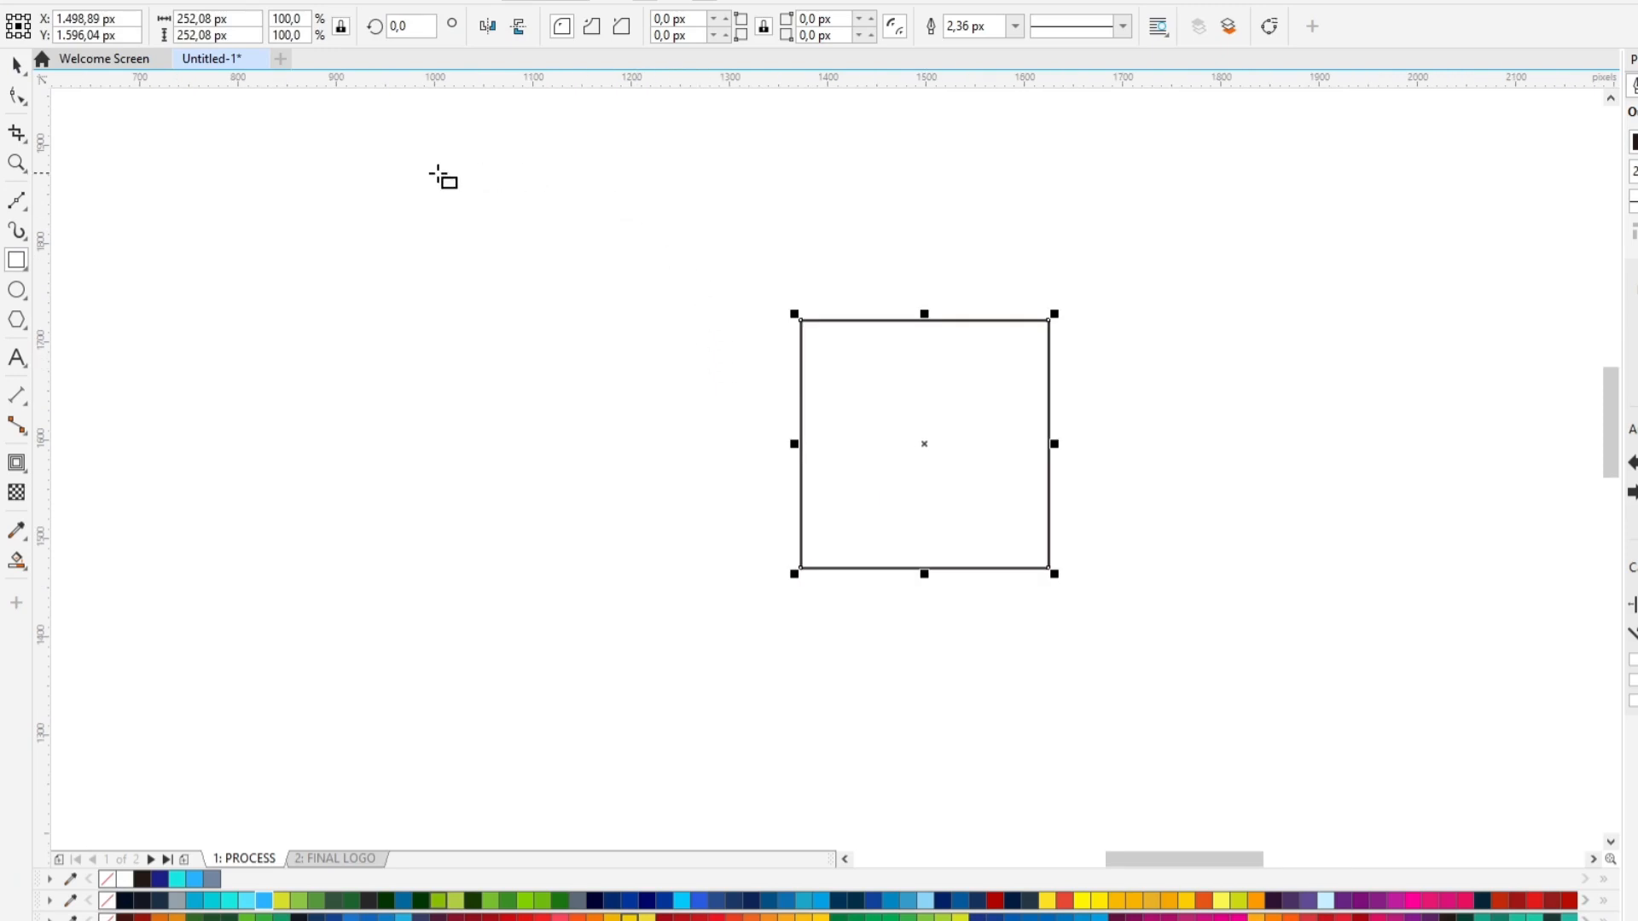
click(16, 65)
Add an outward contour to the square using the 1 pt out preset with an 80 px offset
click(16, 466)
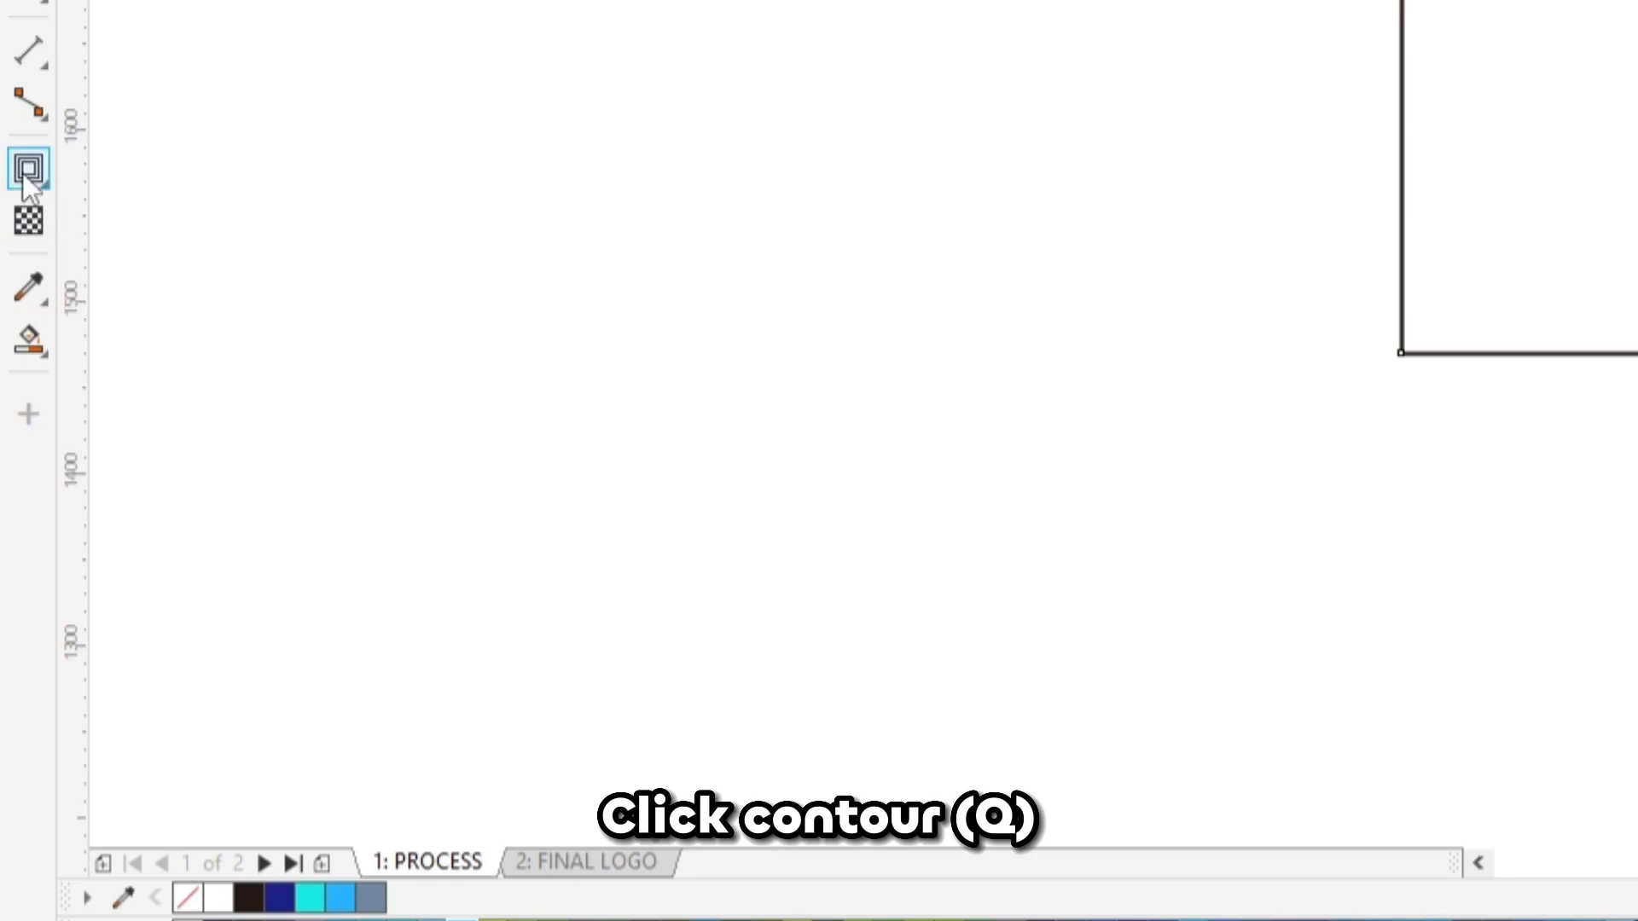
click(23, 174)
click(137, 207)
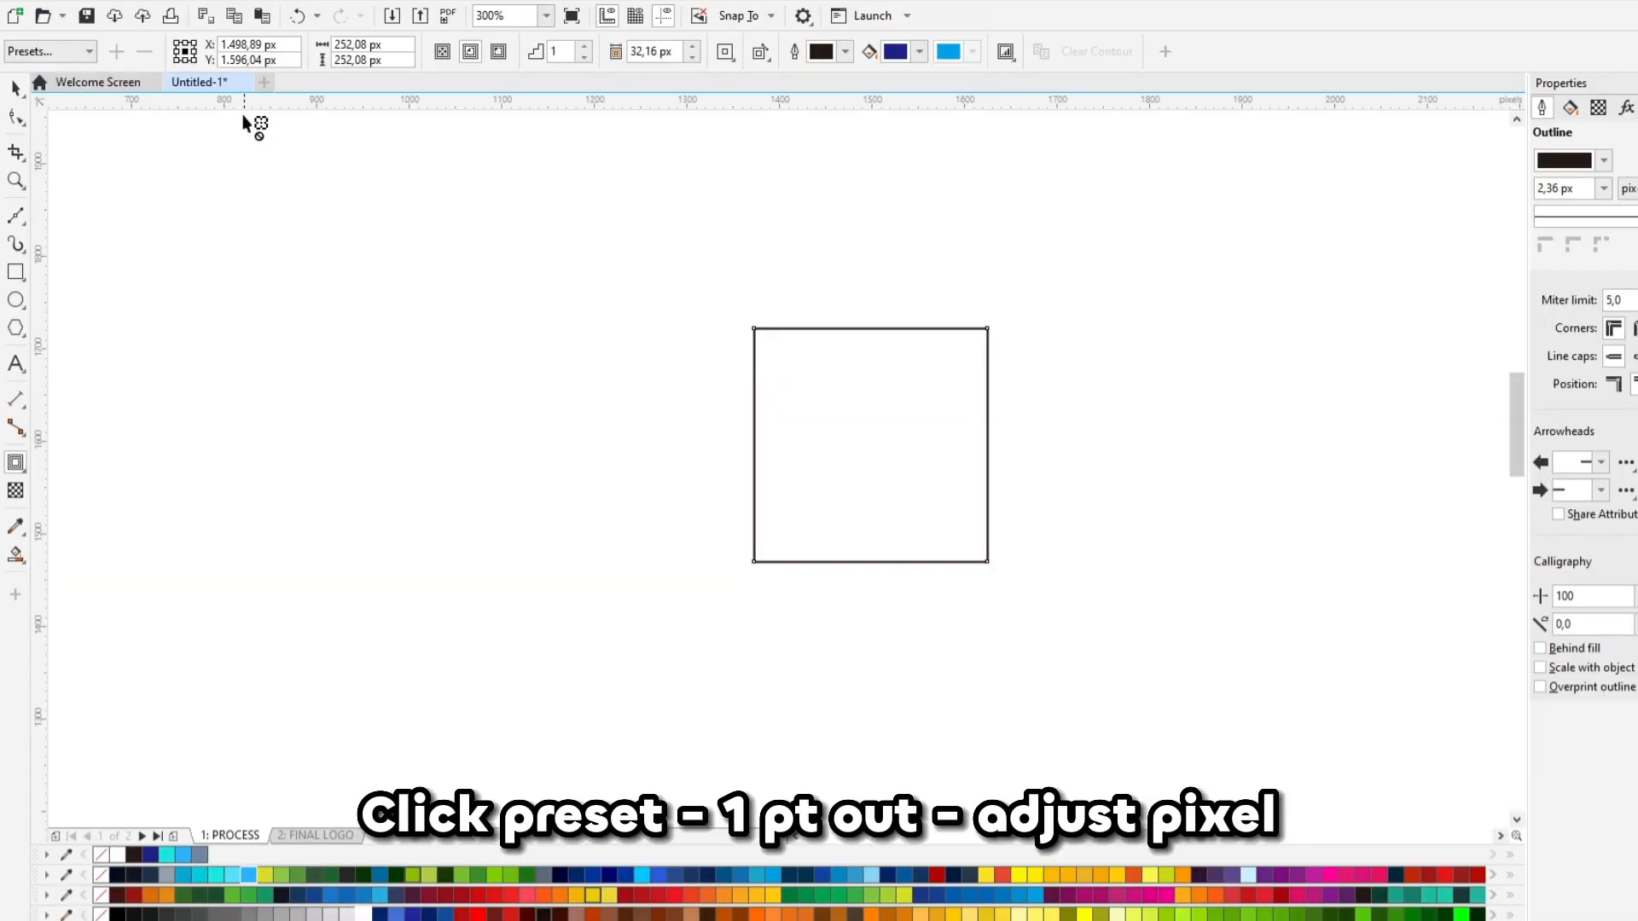
click(51, 51)
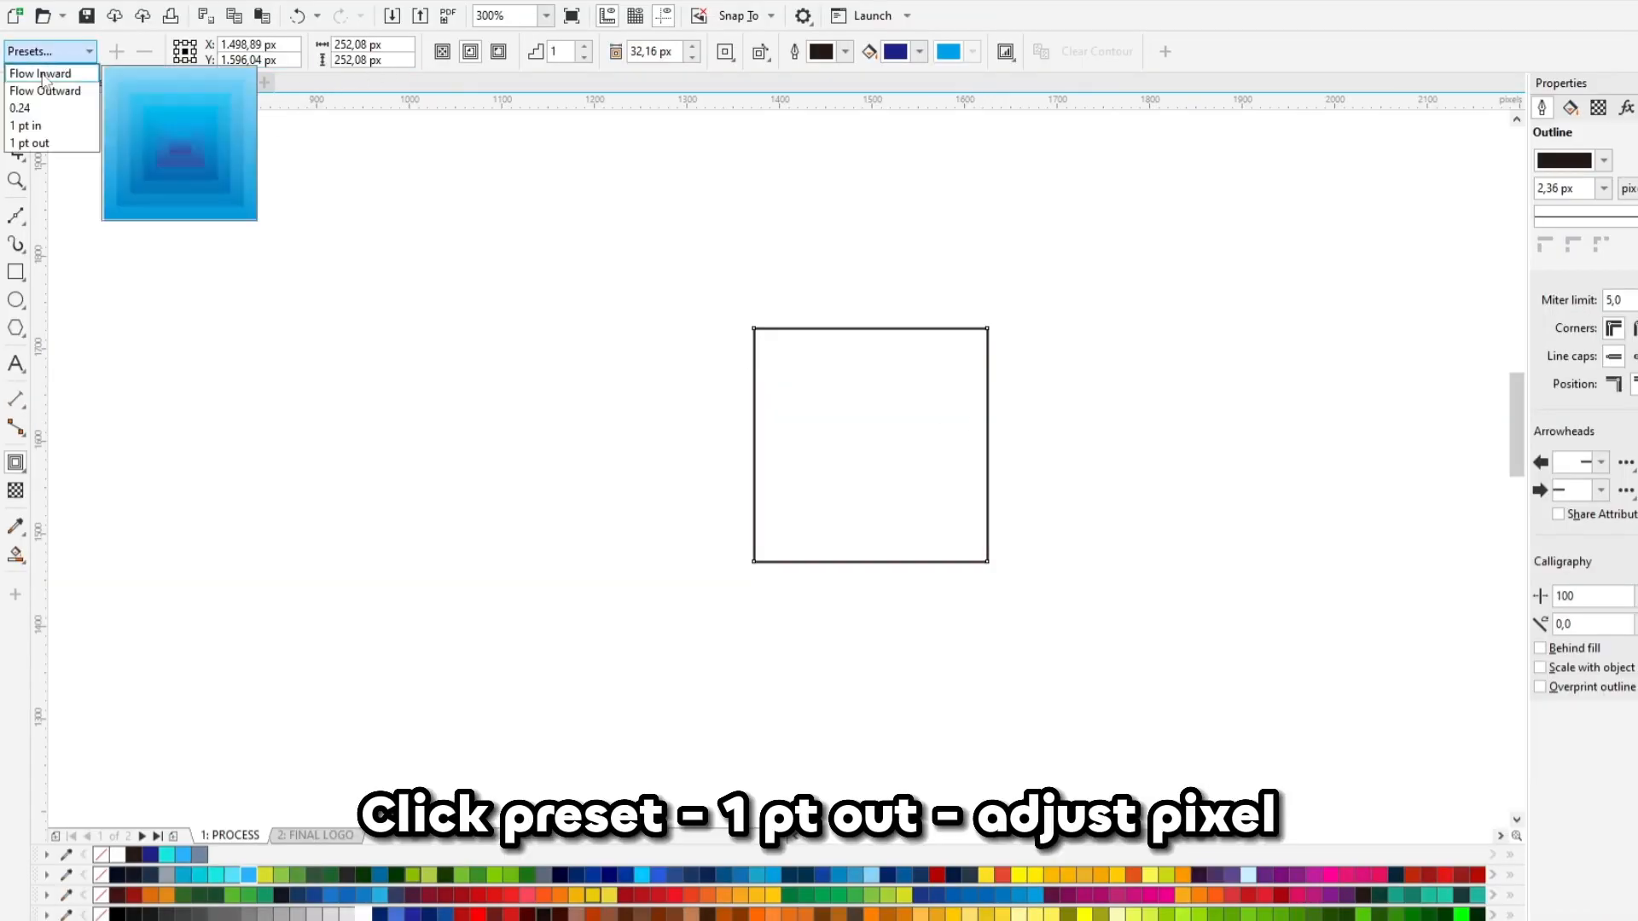
click(34, 139)
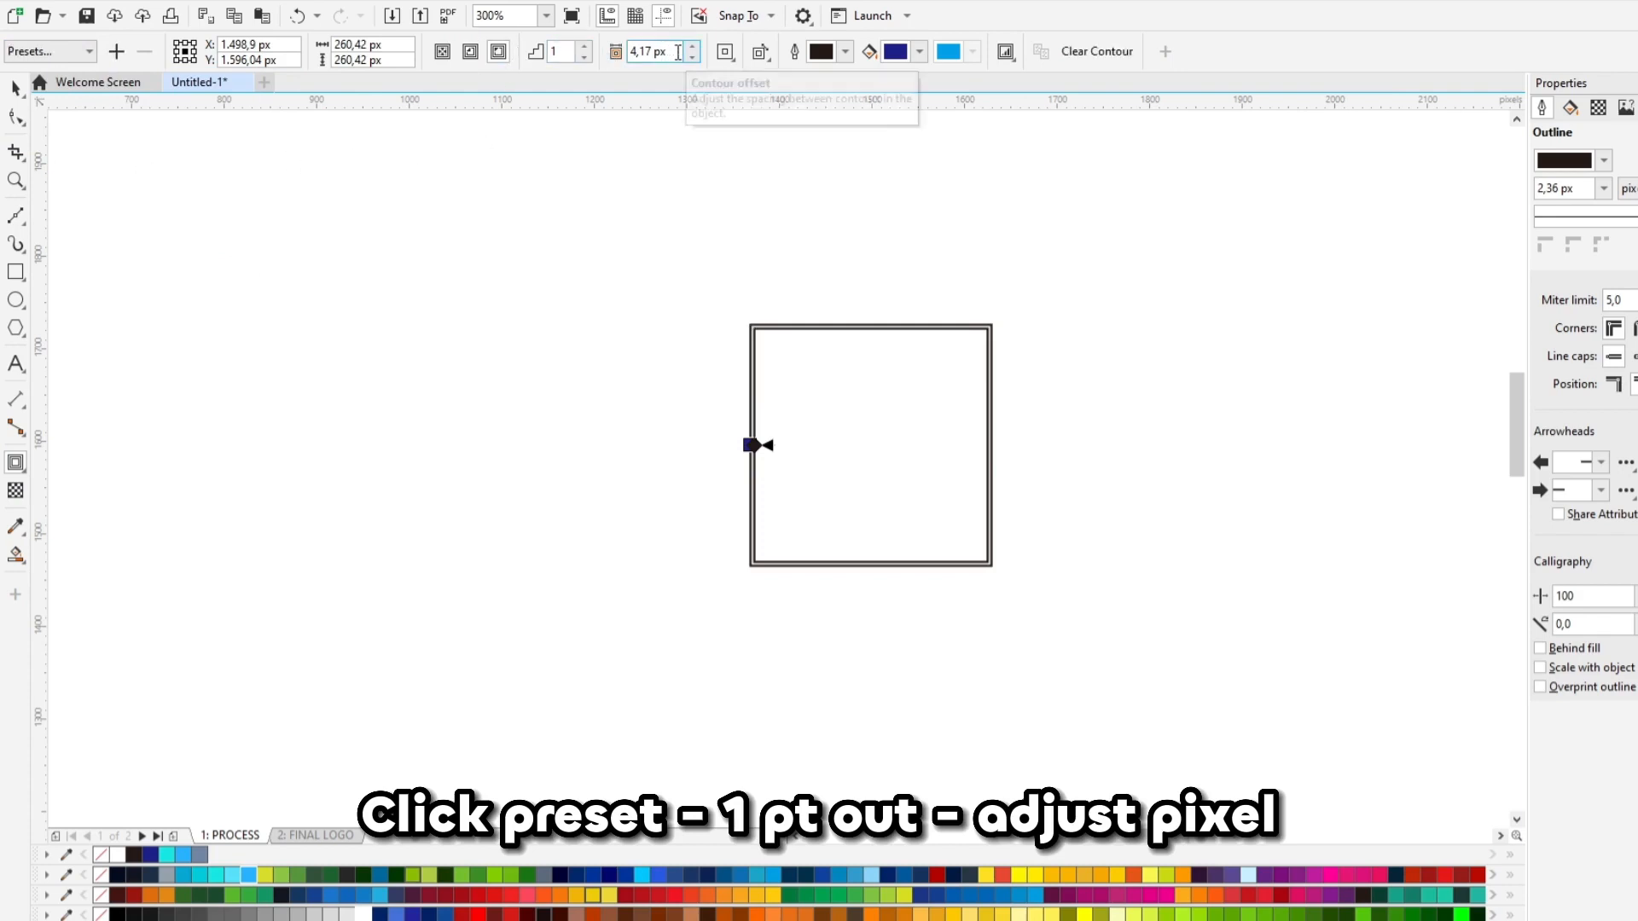
drag(674, 51, 600, 52)
text(8)
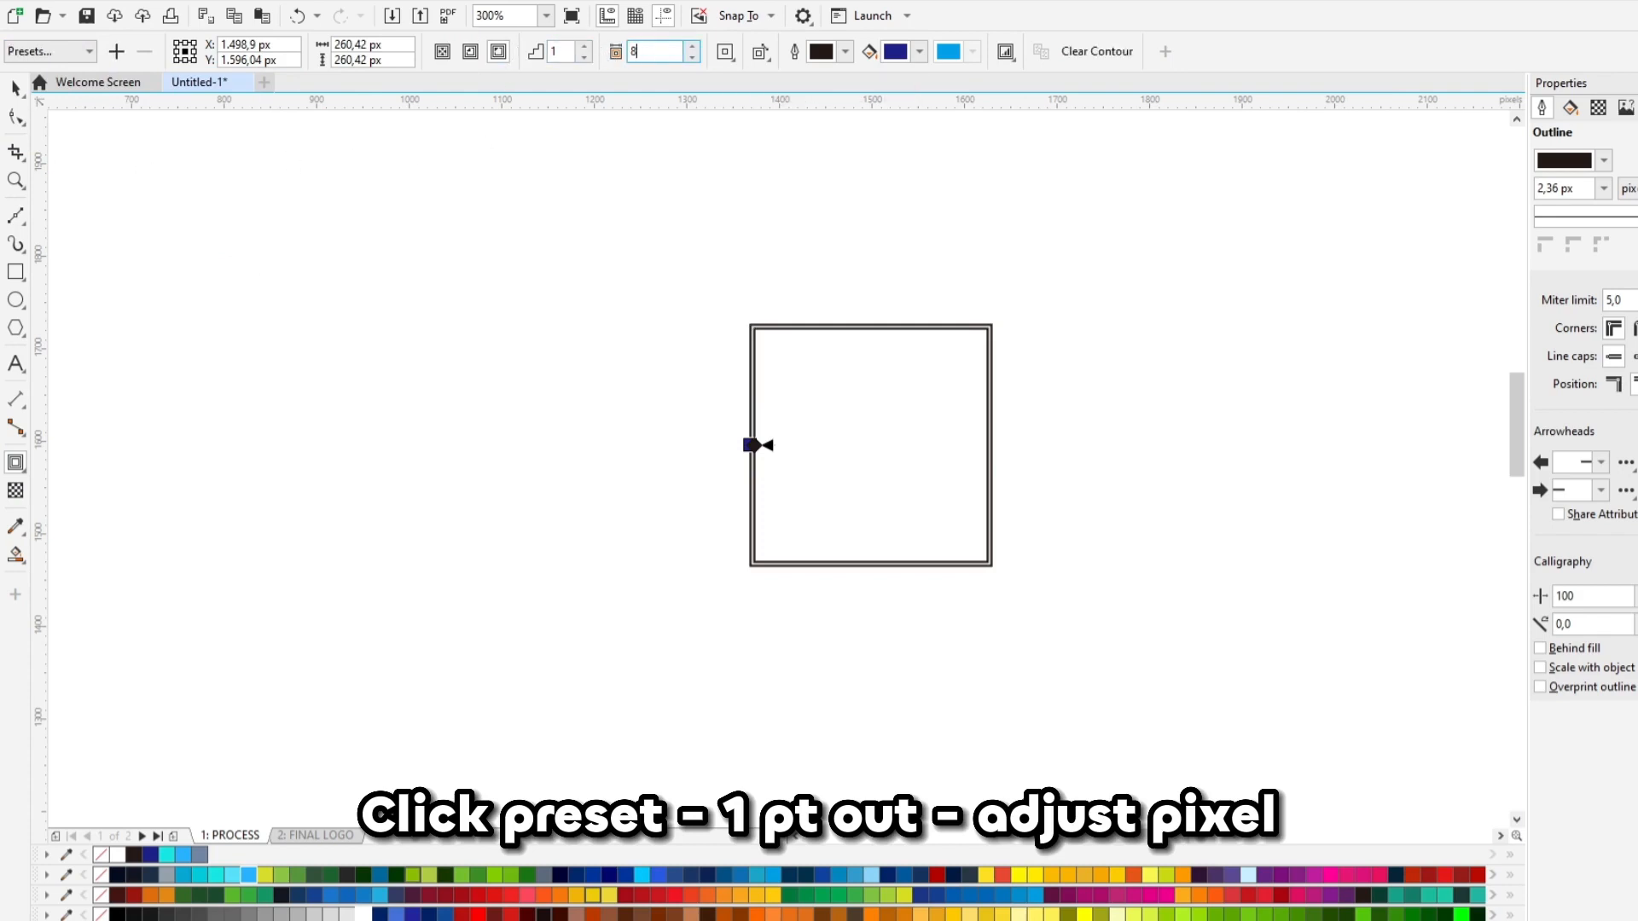
text(0)
key(Return)
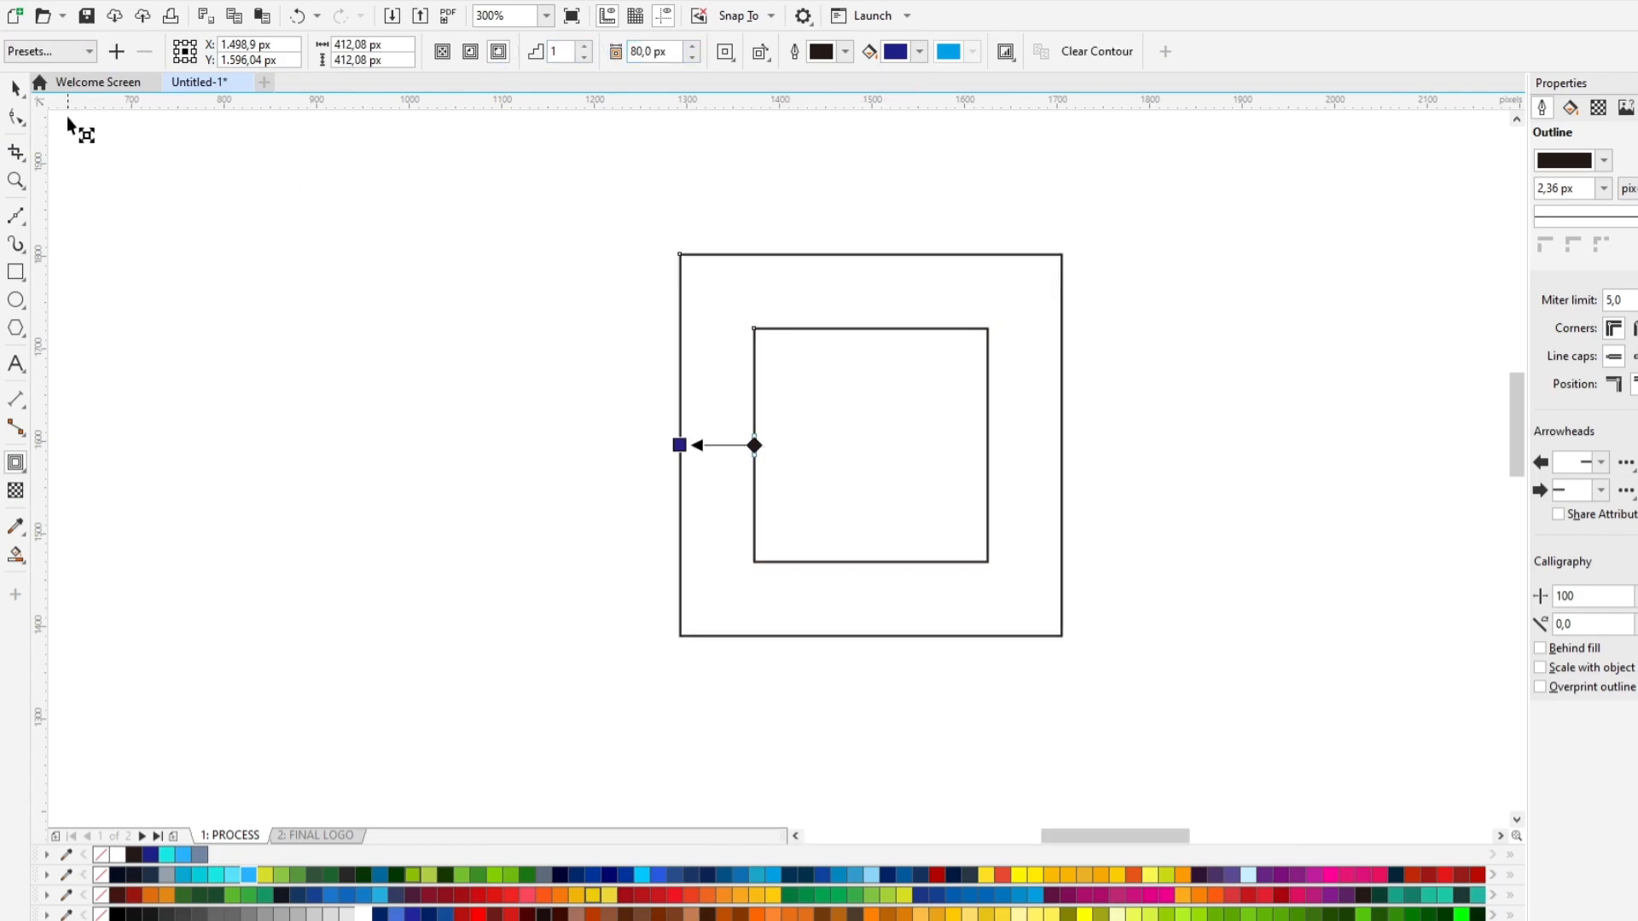
Round all corners of the inner square to a 50 px radius
click(16, 92)
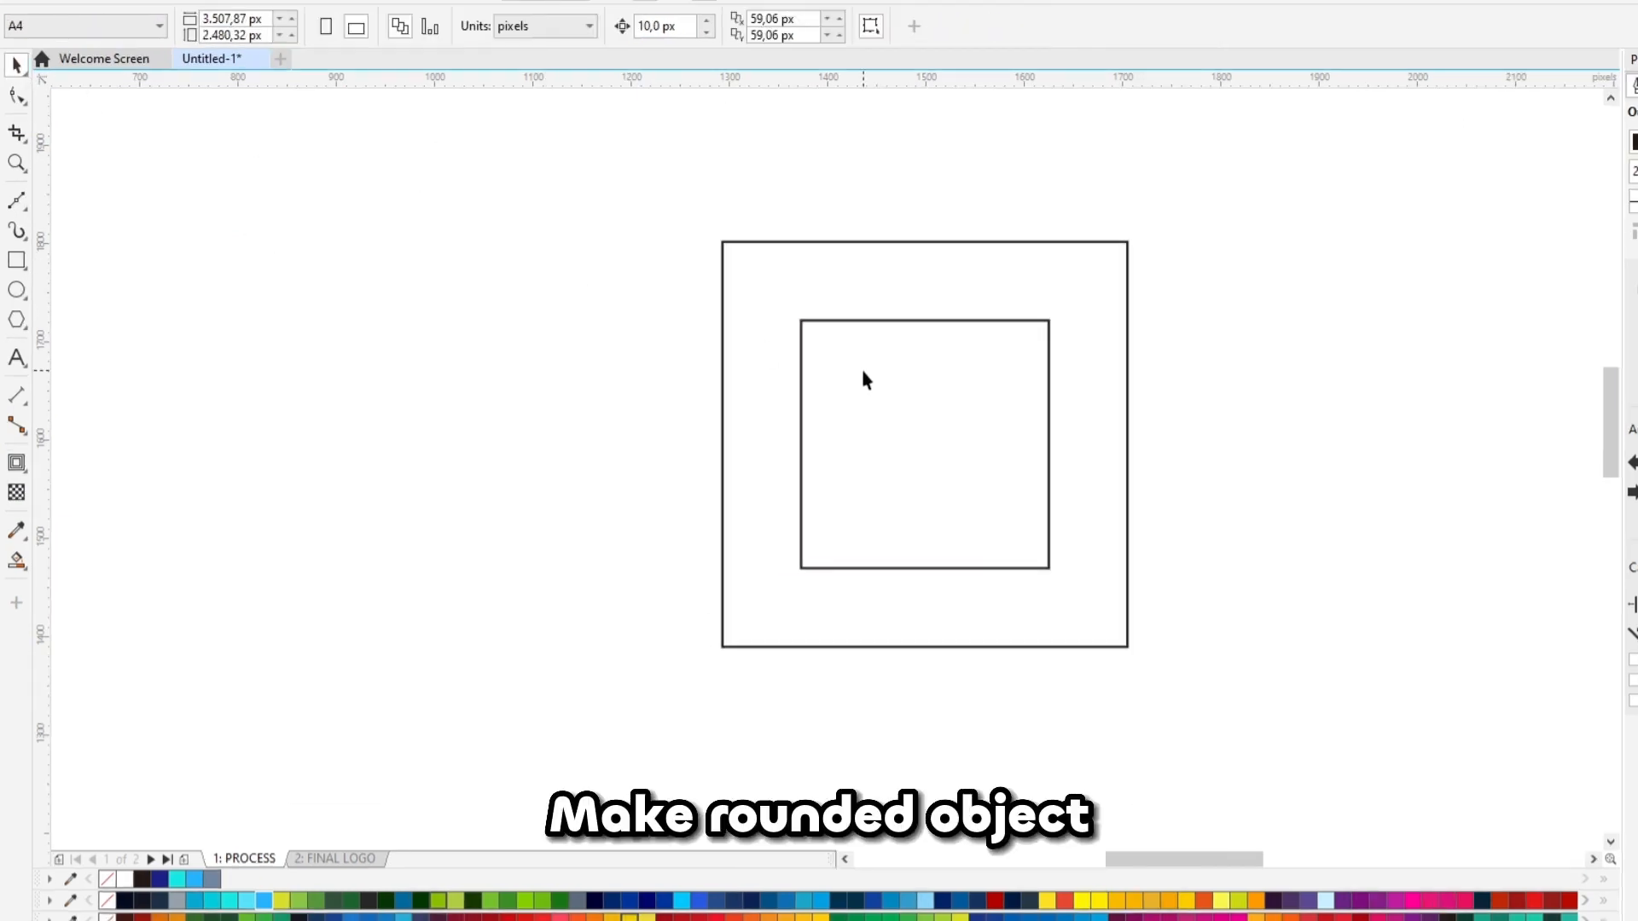
click(812, 381)
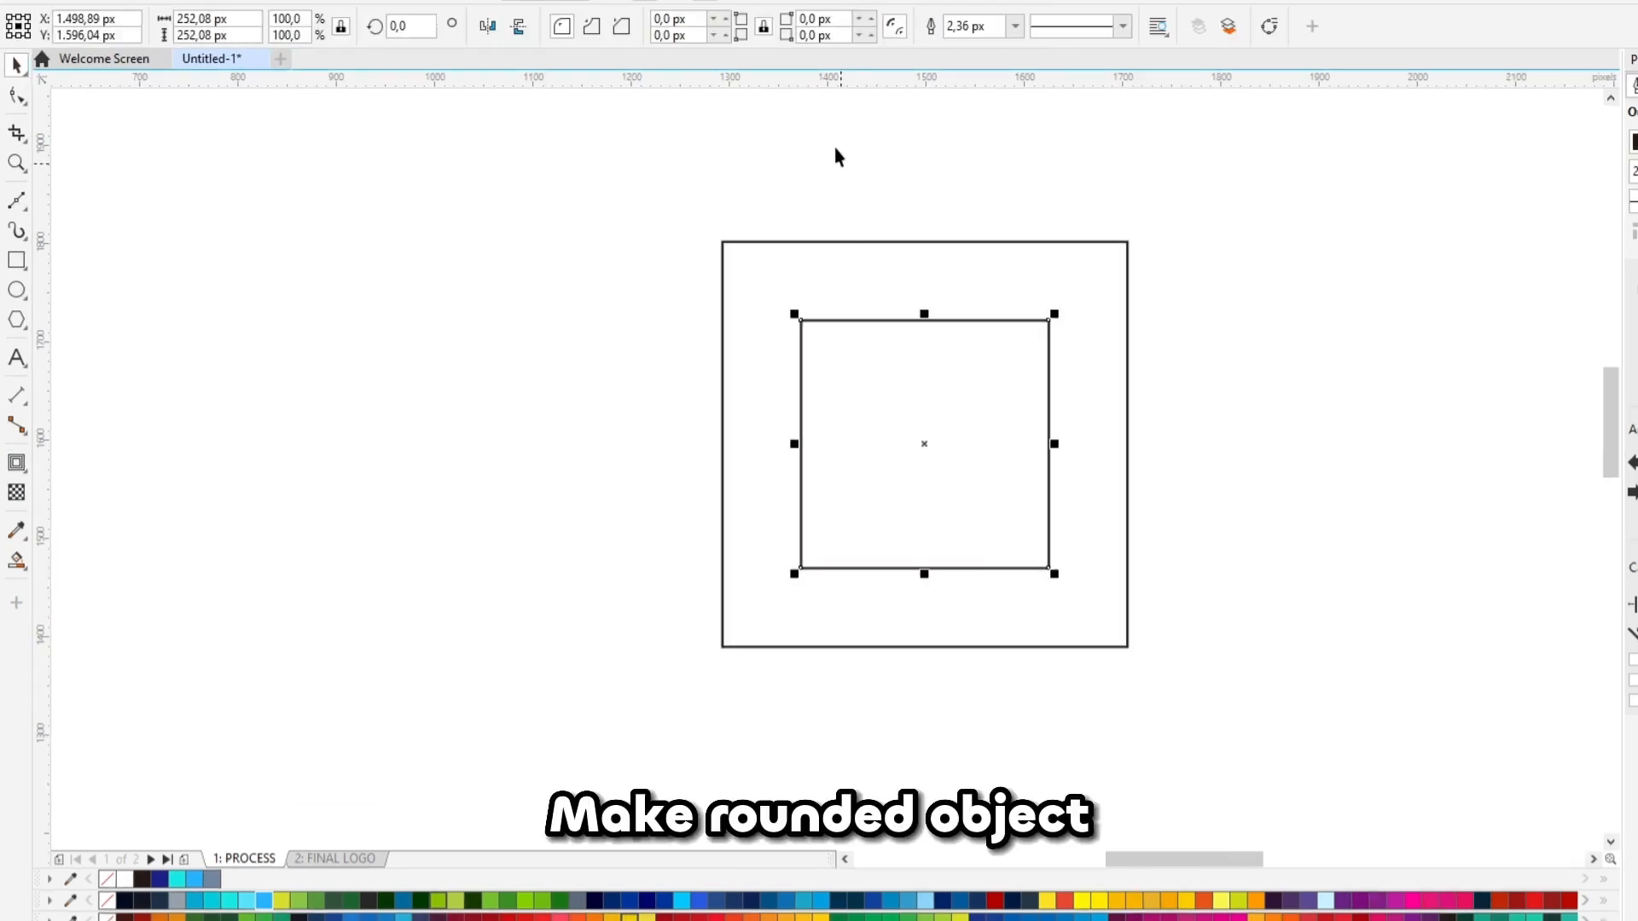
click(867, 19)
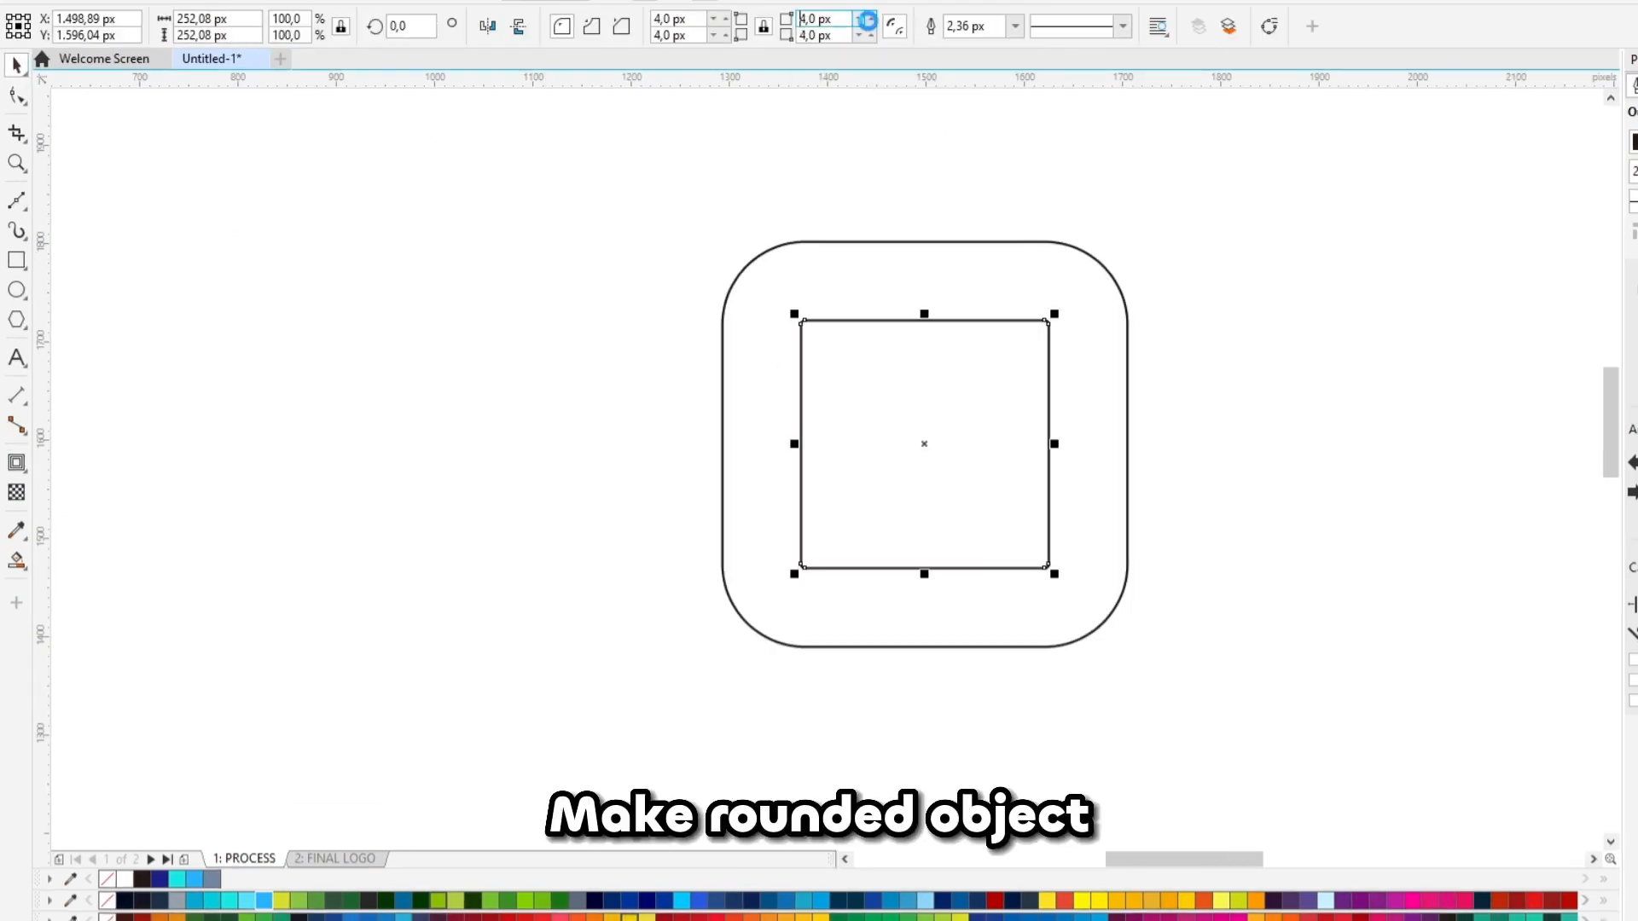
click(867, 19)
click(867, 19)
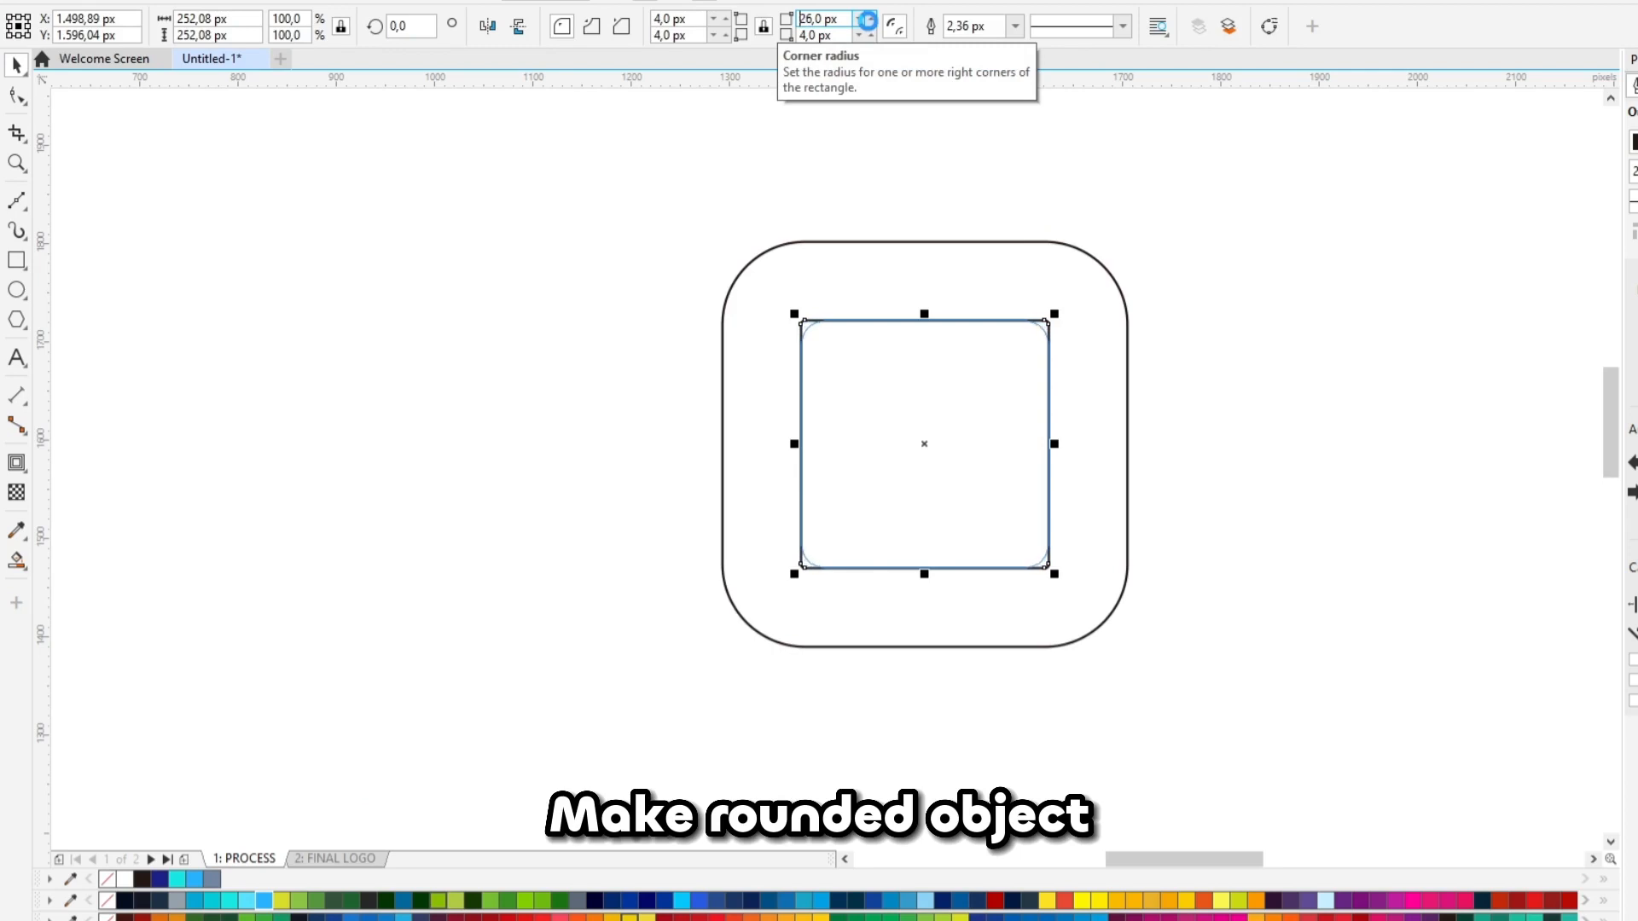
click(868, 19)
click(867, 19)
click(867, 19)
click(867, 19)
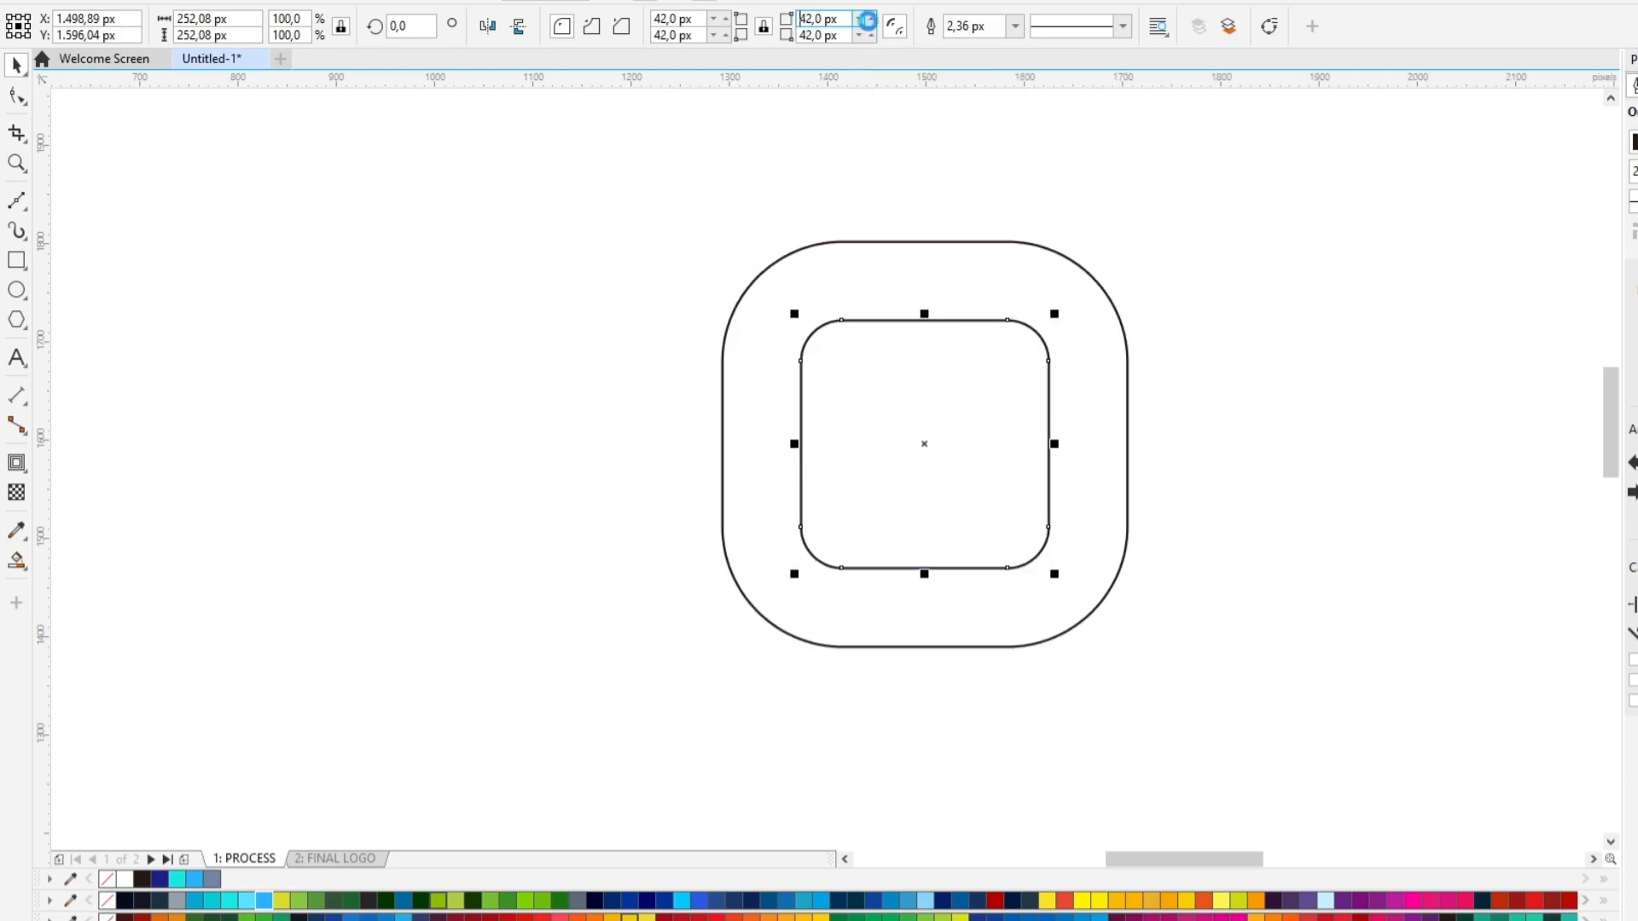
click(867, 19)
click(868, 19)
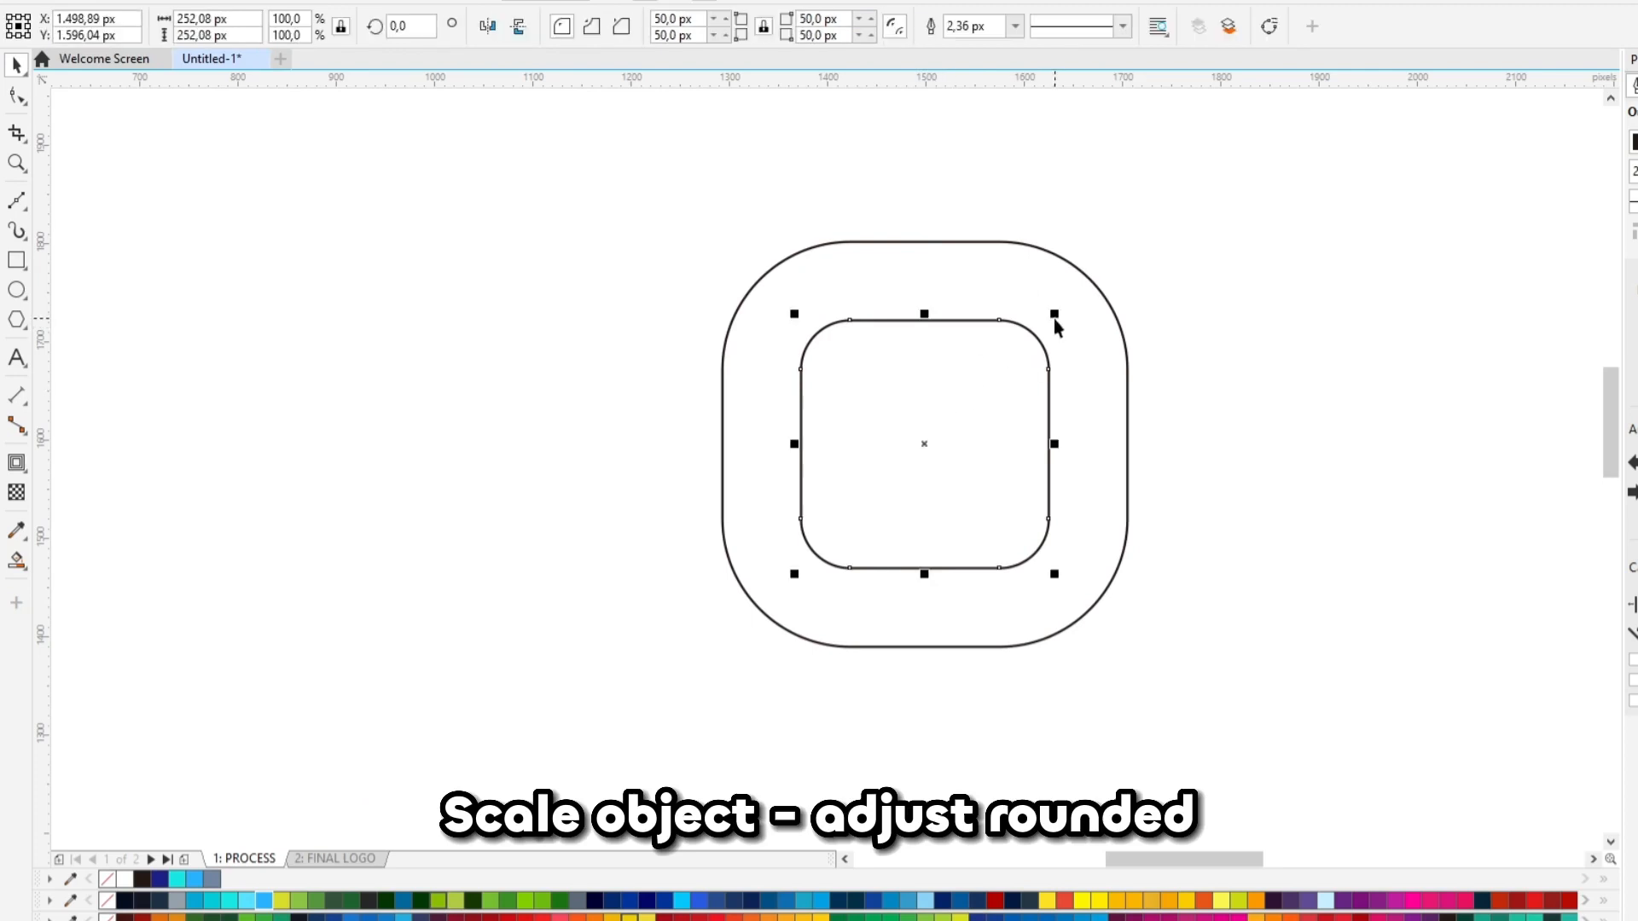
Scale the inner square down about its center to about 185 px wide and set its corner radius to 50 px
drag(1056, 324, 1037, 349)
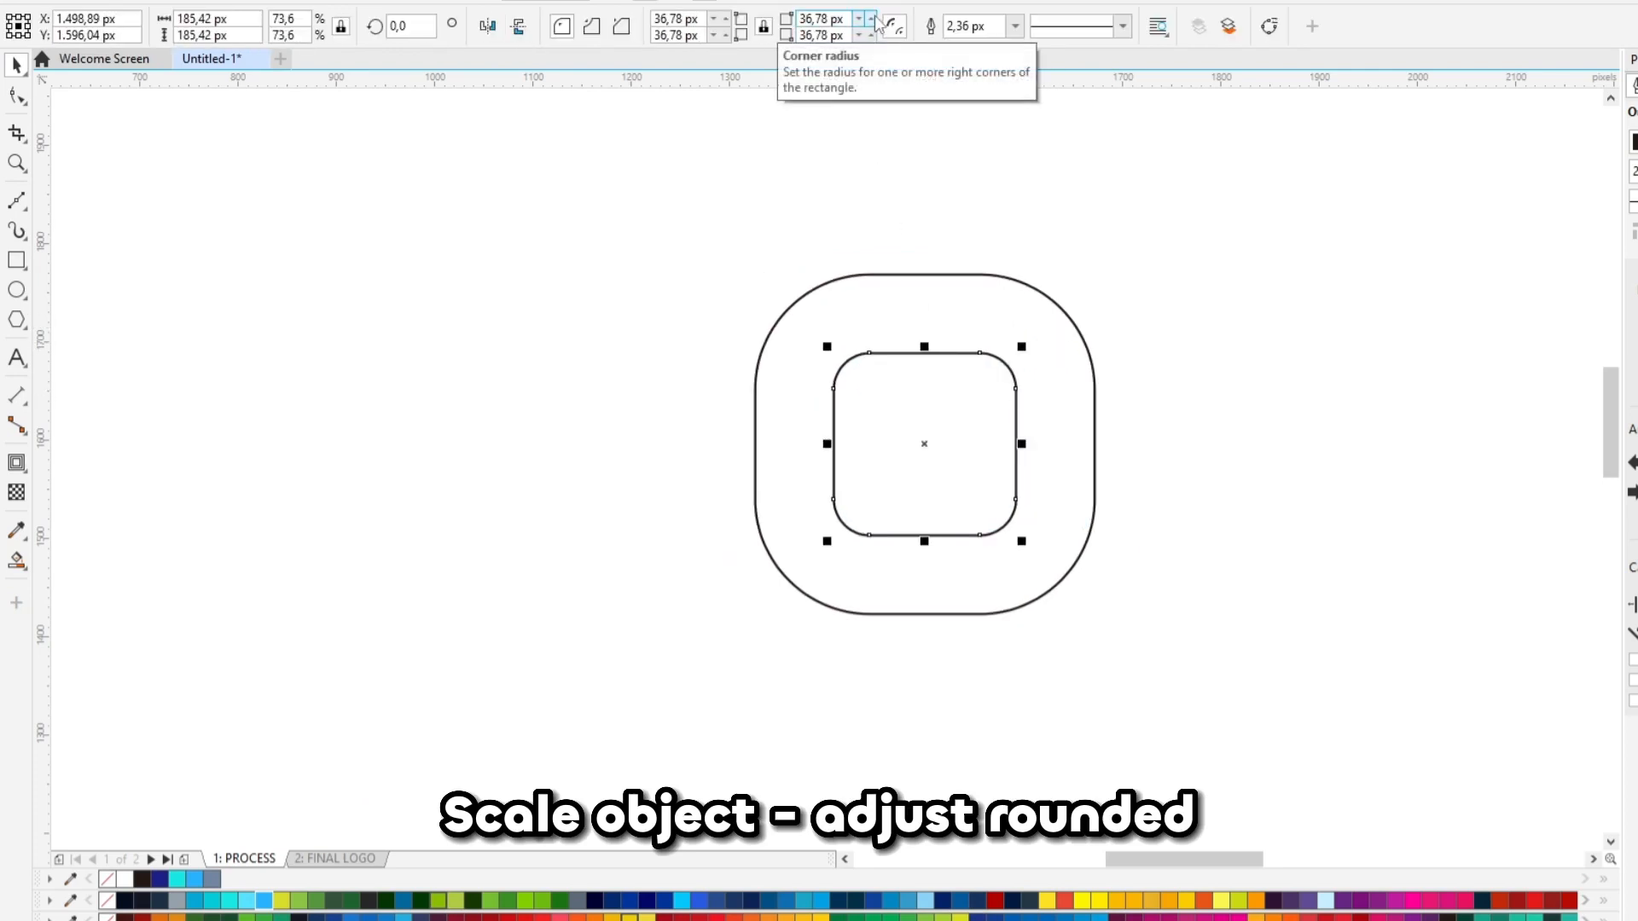
triple_click(847, 20)
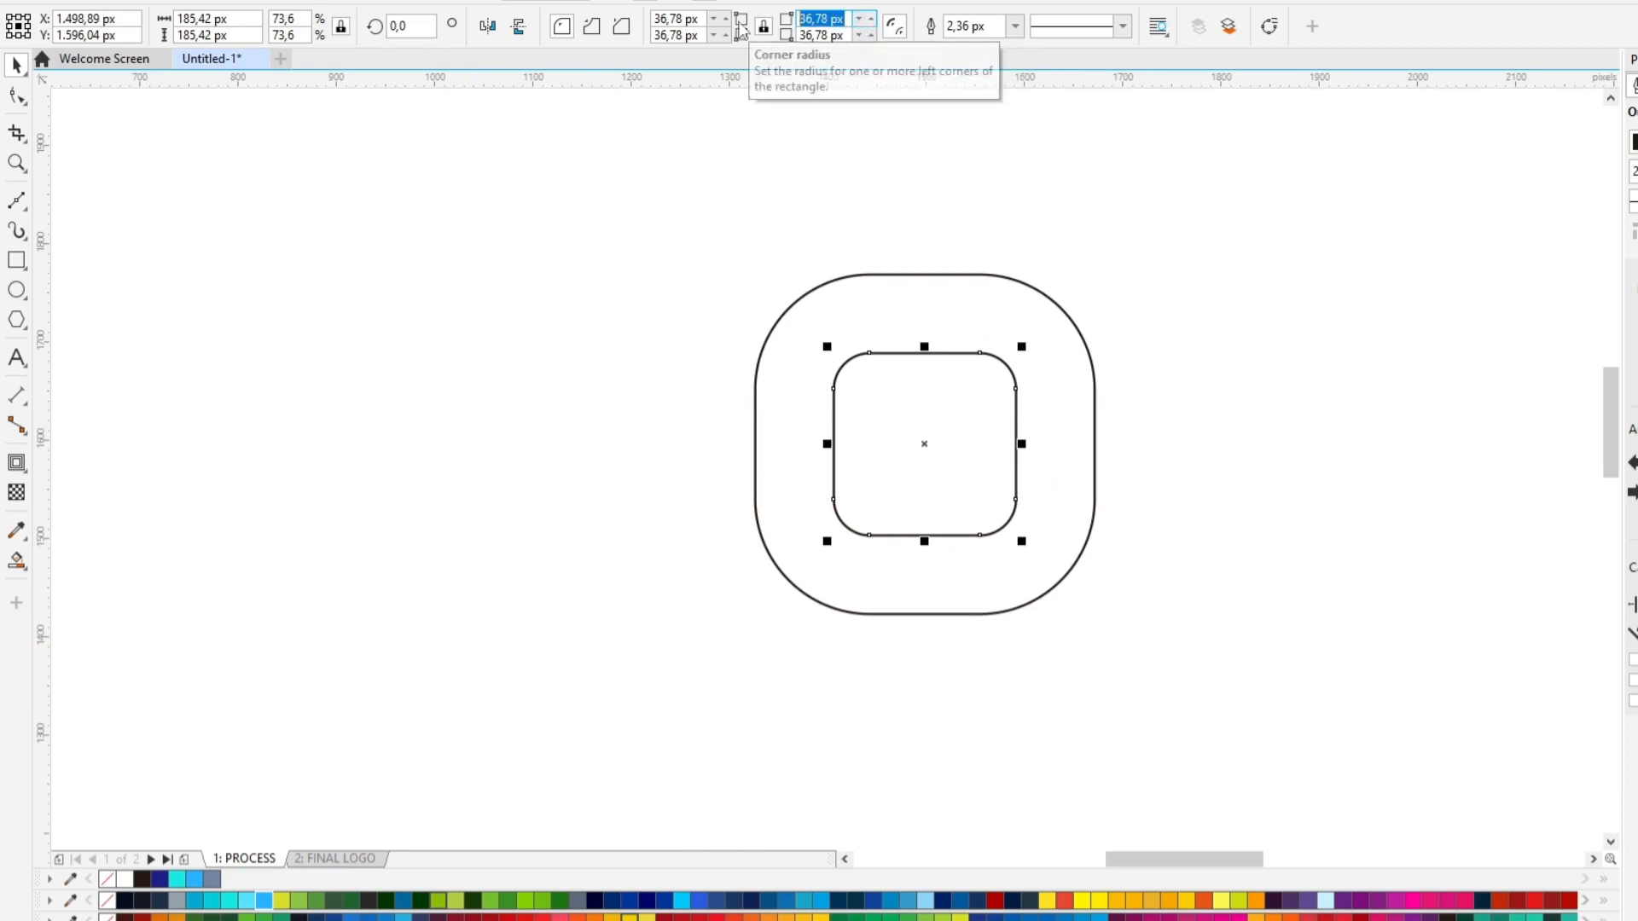
text(50)
key(Return)
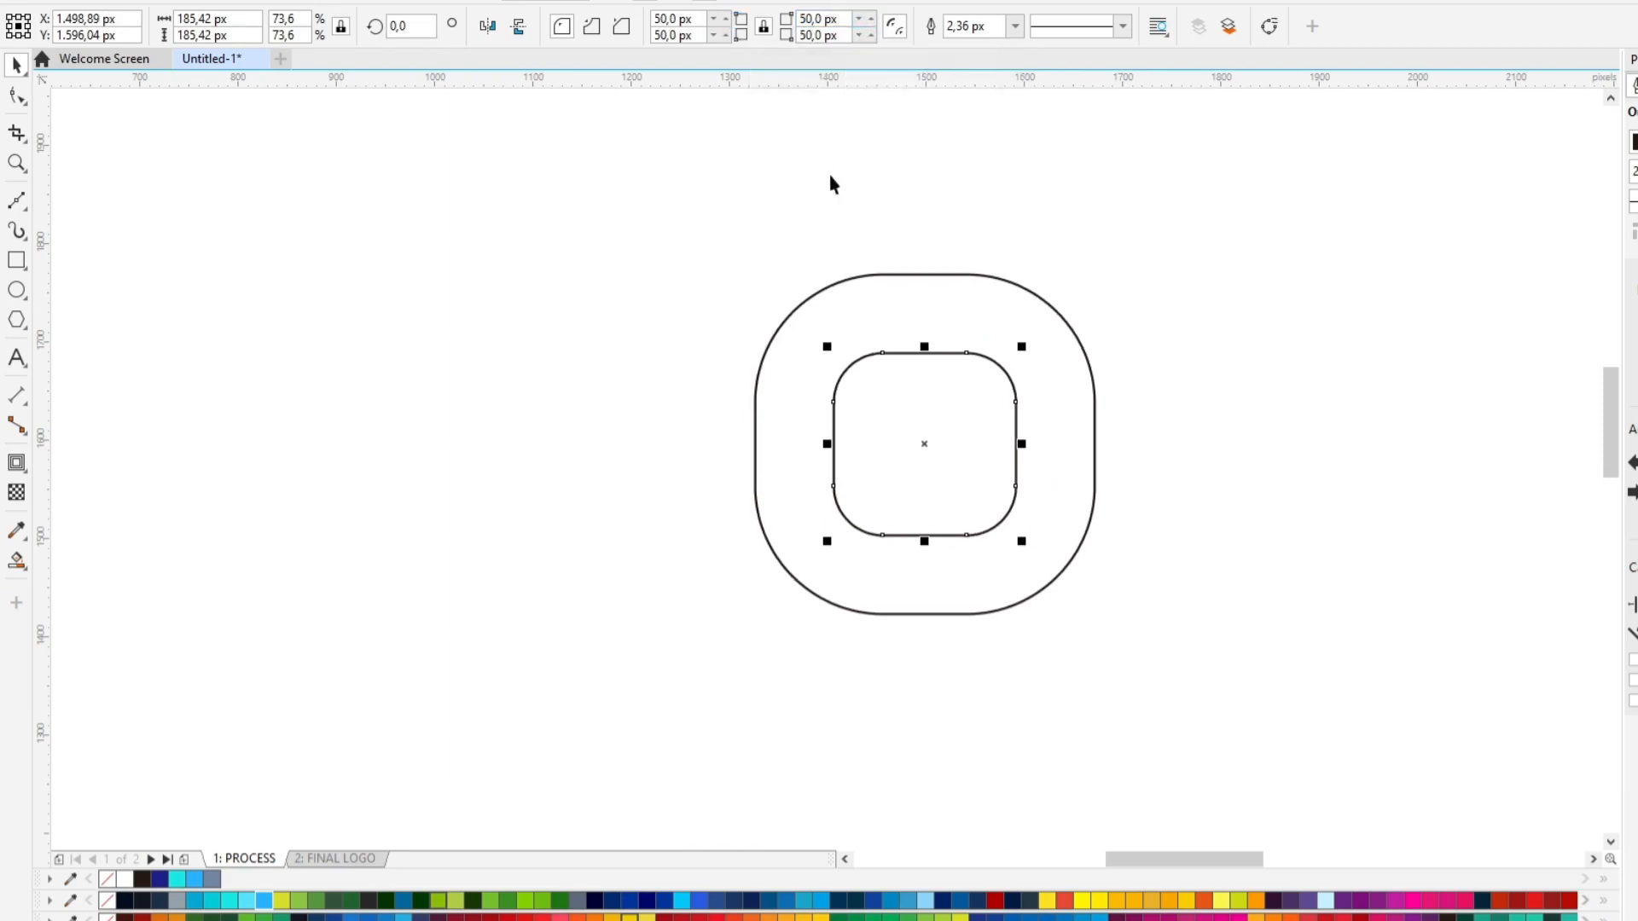
Break the contour apart so the inner and outer rounded squares are separate objects, and clear the selection
click(1071, 376)
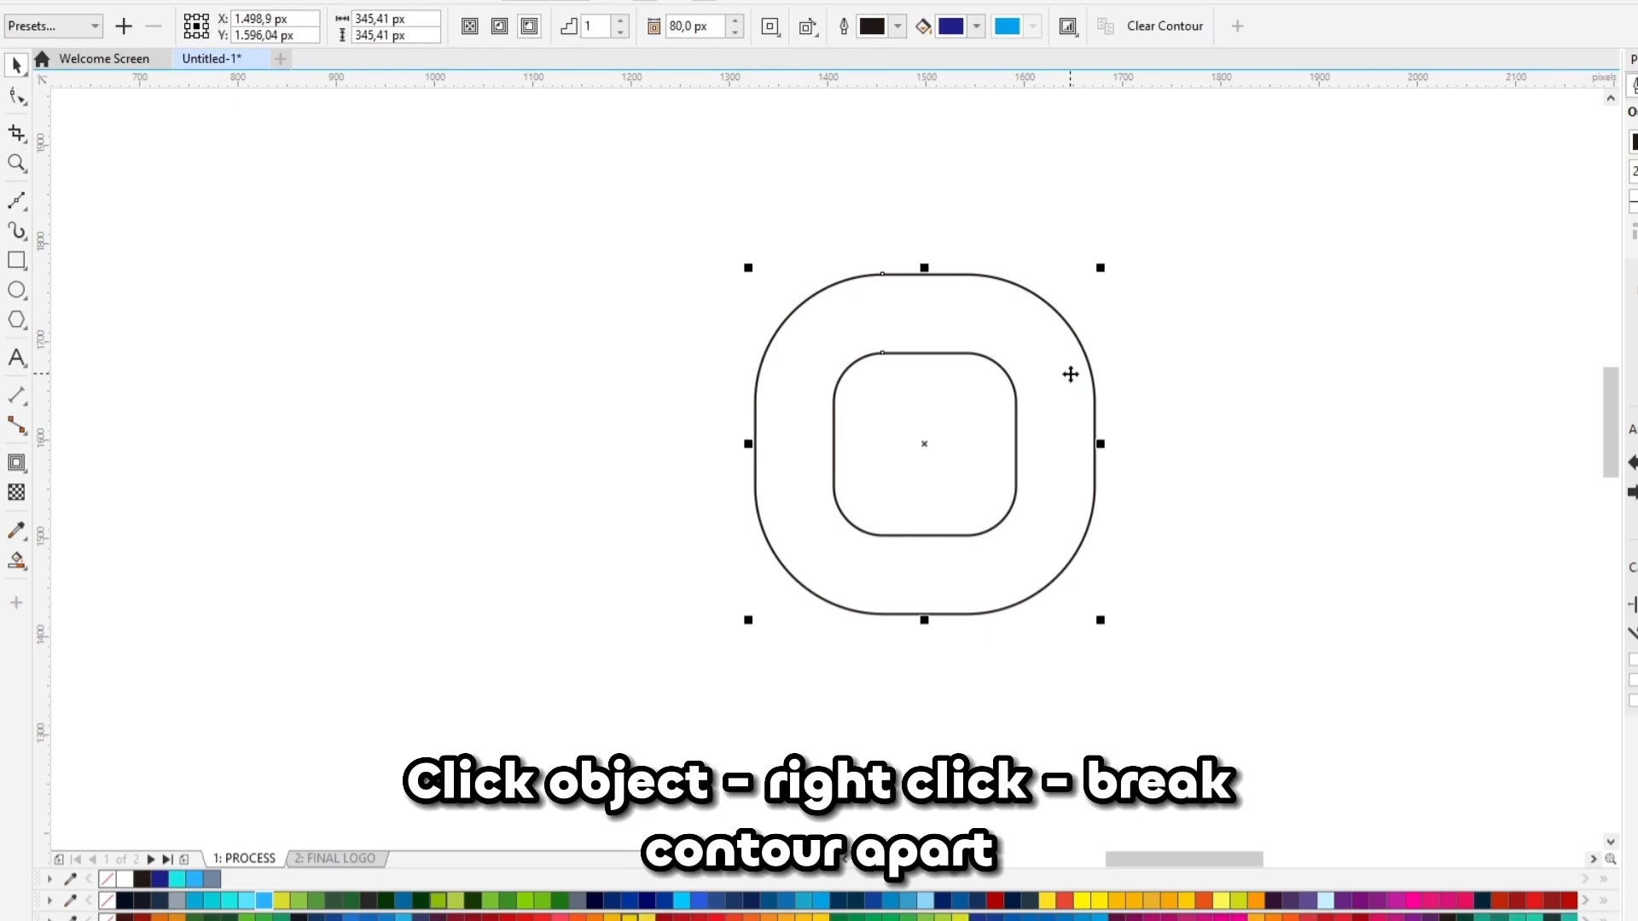
right_click(1071, 376)
click(1107, 389)
click(1170, 402)
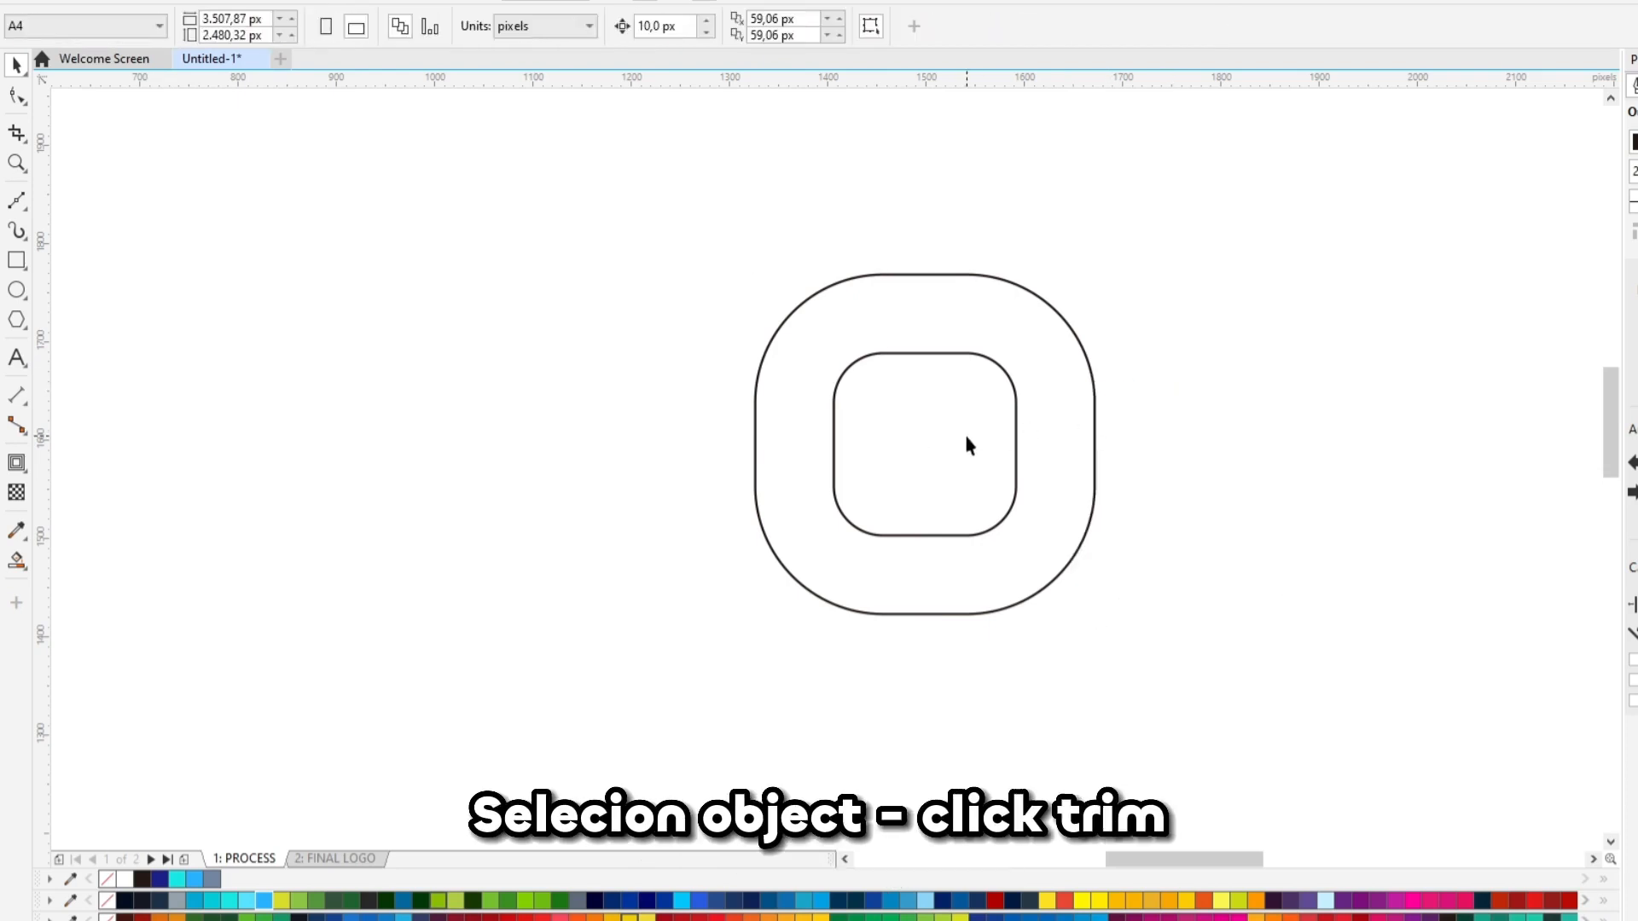
Trim the outer rounded square with the inner one to cut its center out, and clear the selection
click(1016, 443)
shift+click(1051, 438)
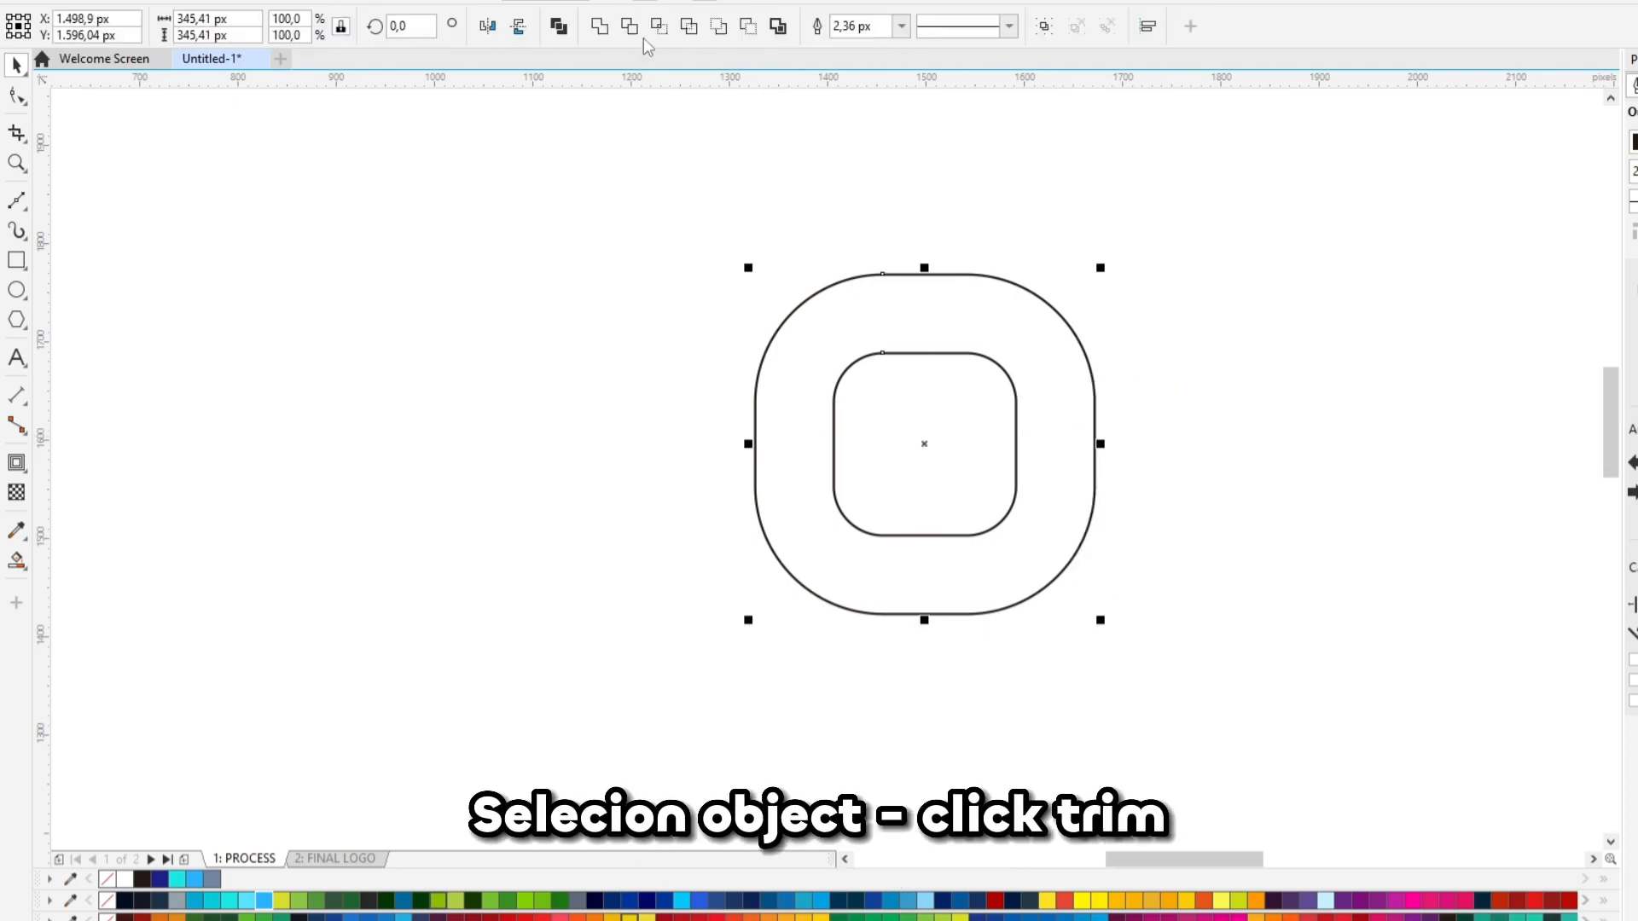
click(635, 34)
click(815, 132)
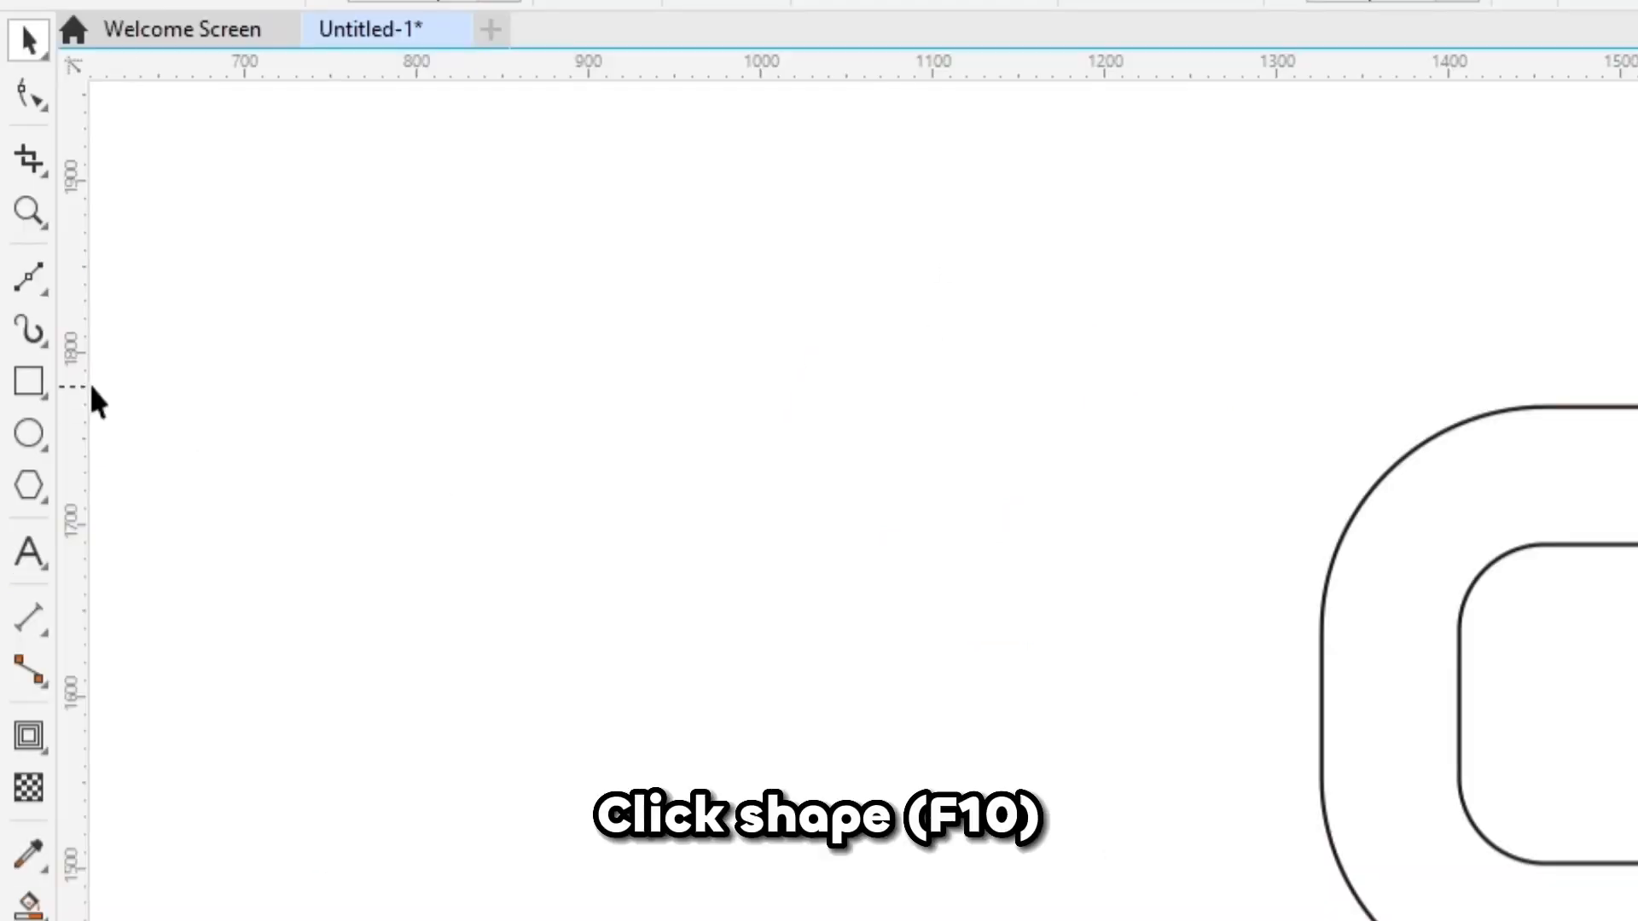
Draw a square about 221 px wide from the ring's center over its upper-right quarter and intersect it with the ring
click(29, 382)
mouse_move(925, 445)
mouse_down()
mouse_move(975, 385)
mouse_move(1144, 264)
mouse_move(1142, 227)
mouse_up()
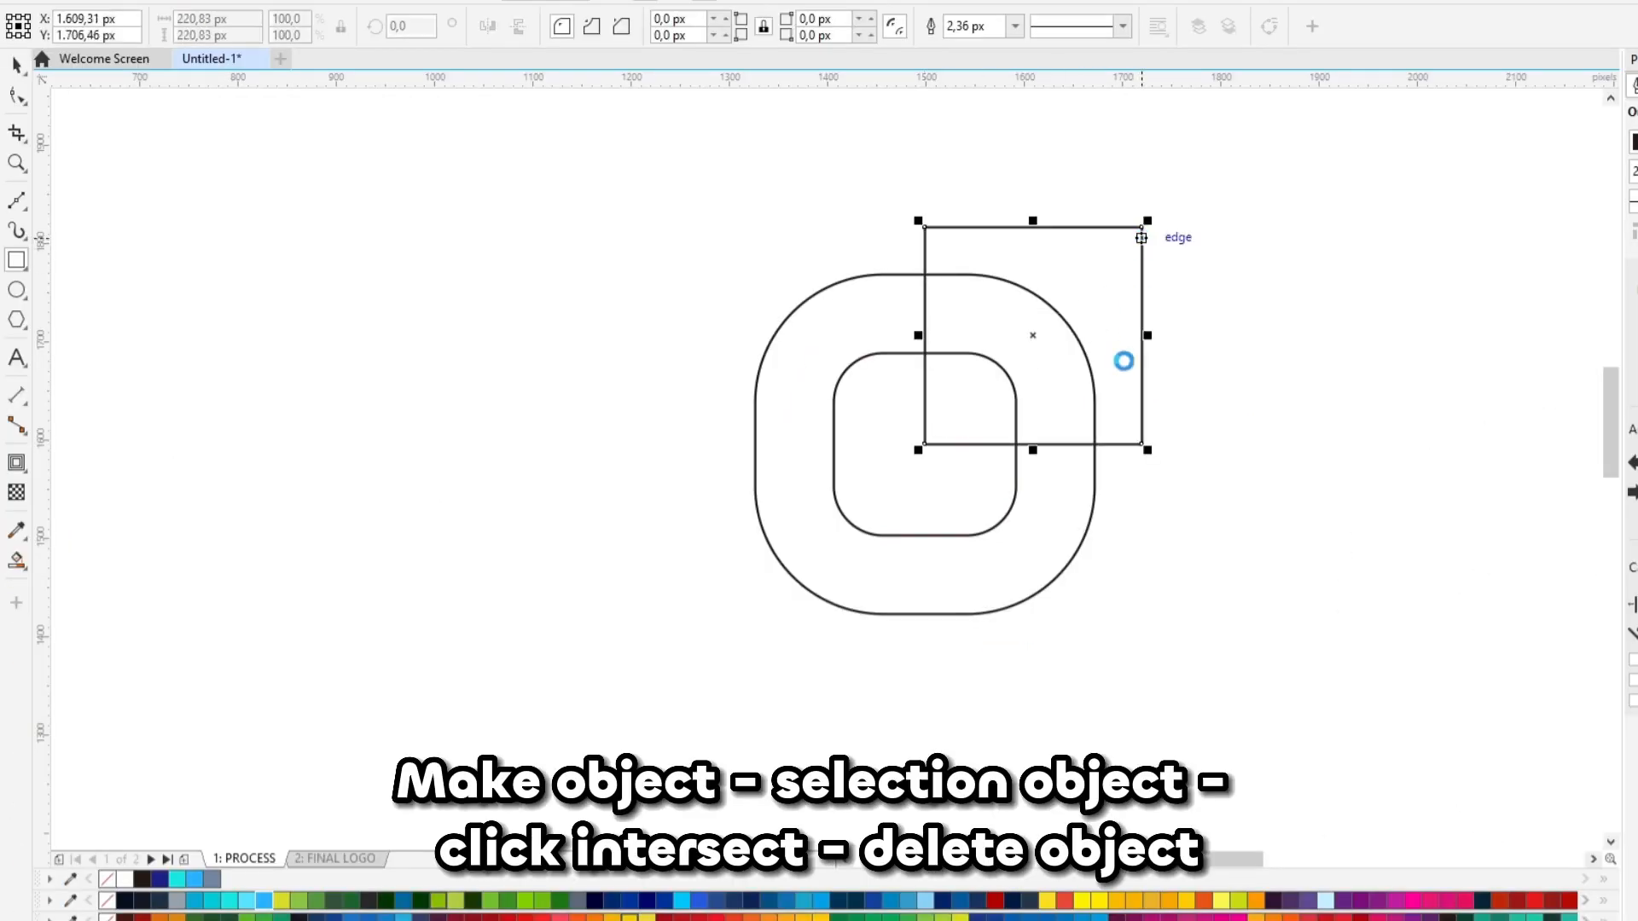
key(space)
shift+click(892, 299)
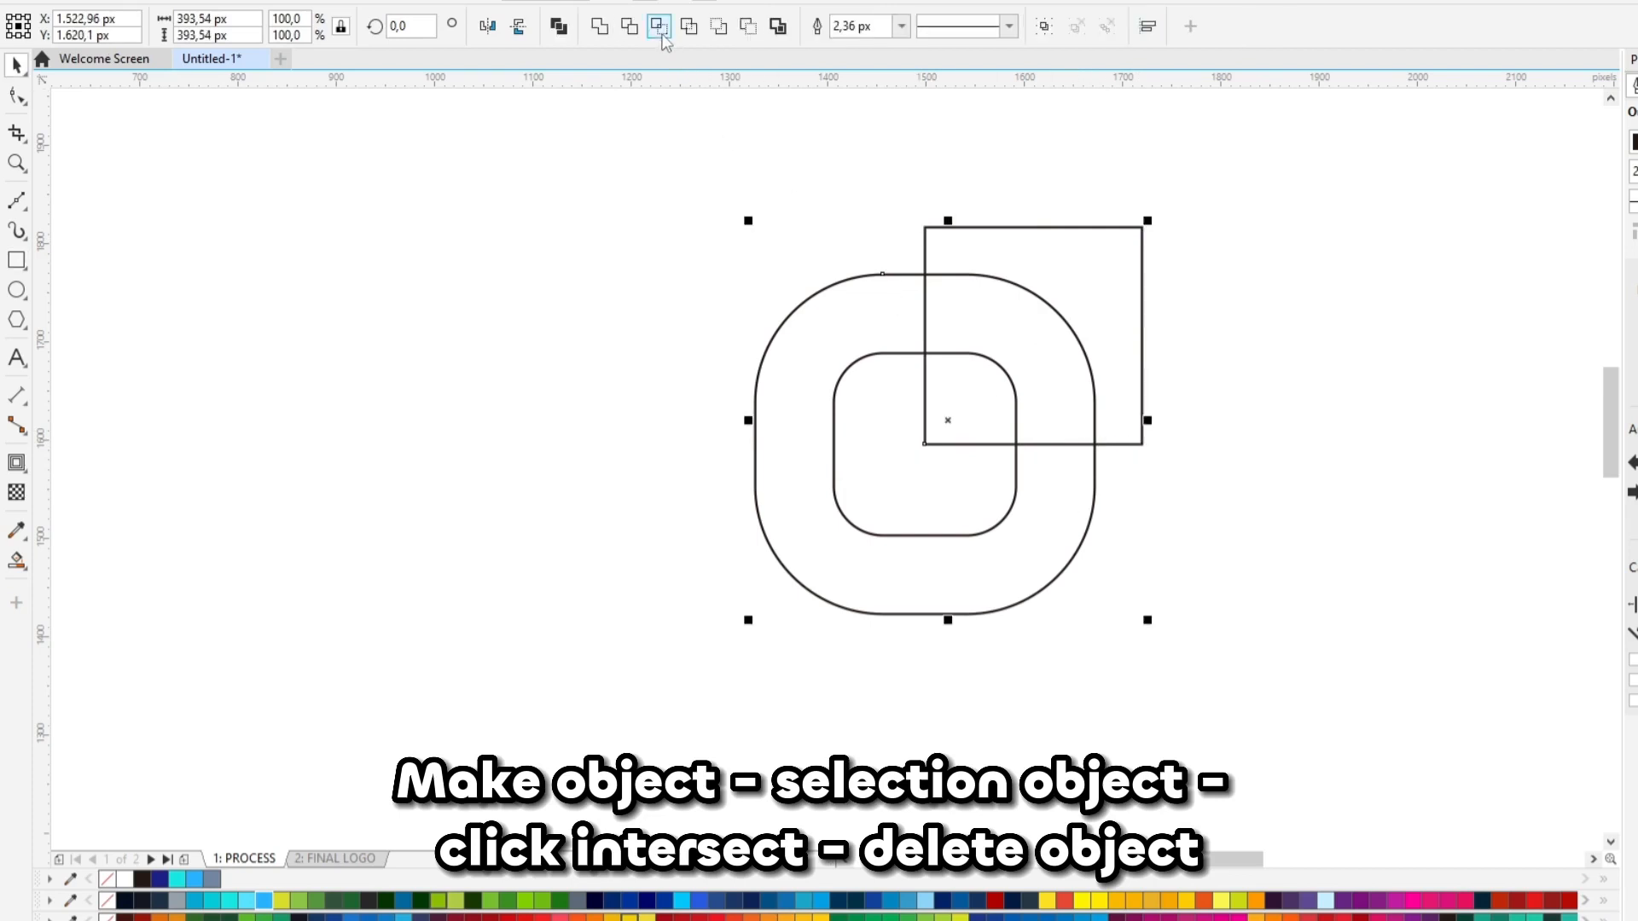
click(660, 27)
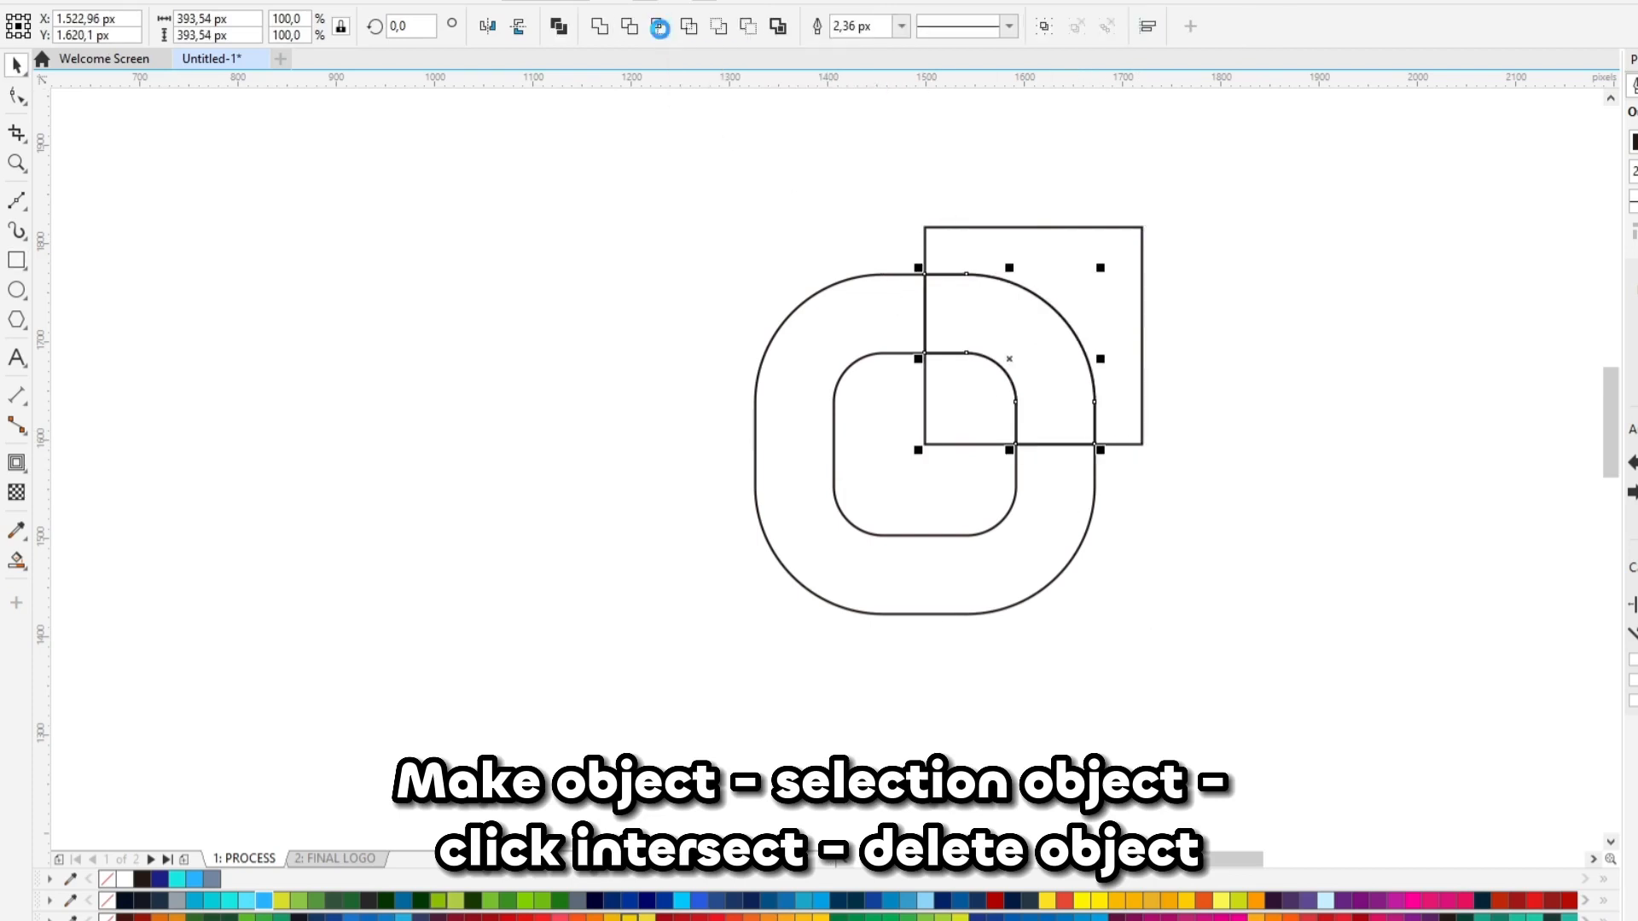
Delete the helper square and the leftover ring, keeping only the curved upper-right quarter piece
click(1140, 285)
key(Delete)
click(1056, 519)
key(Delete)
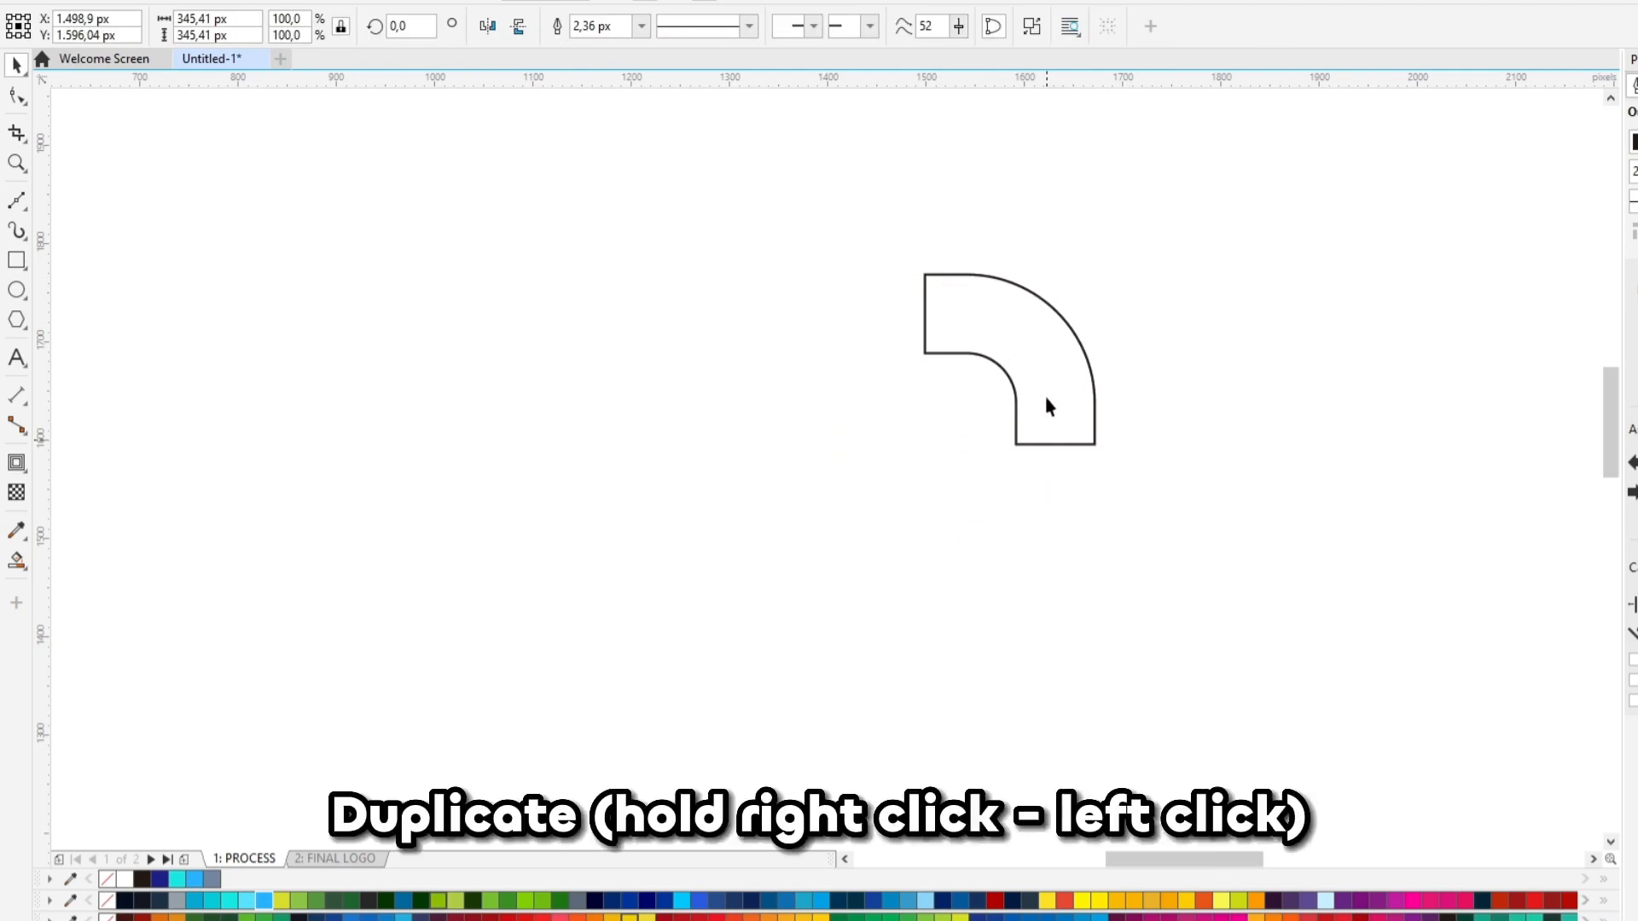
Duplicate the curved quarter piece and mirror the copy both vertically and horizontally
click(1049, 407)
drag(1053, 355, 995, 345)
click(518, 26)
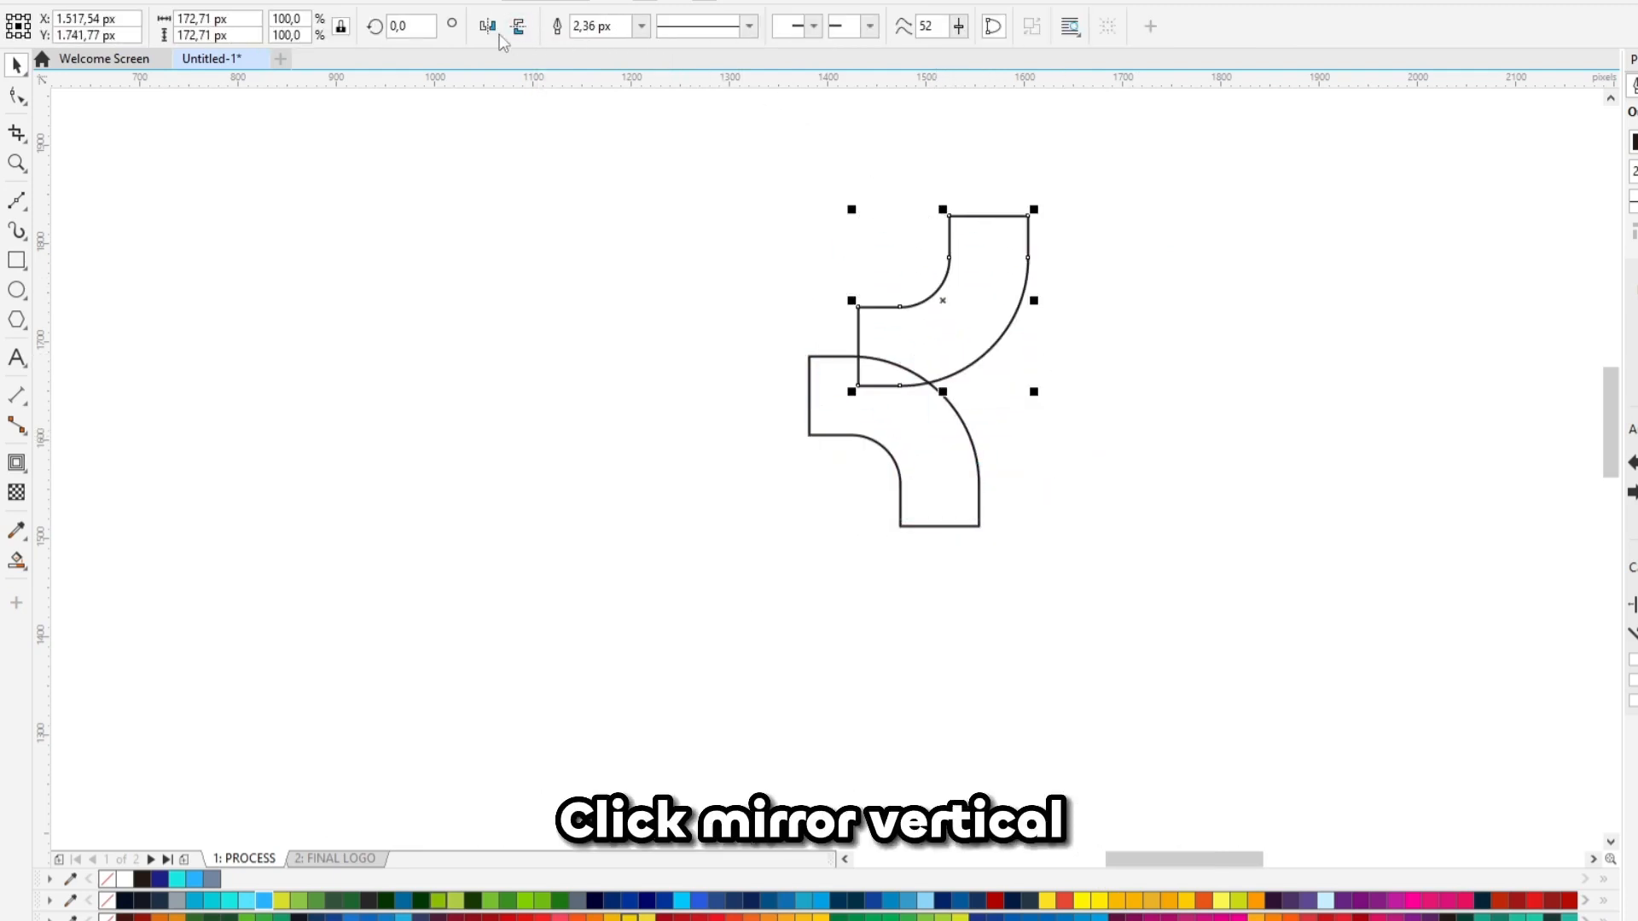
click(487, 26)
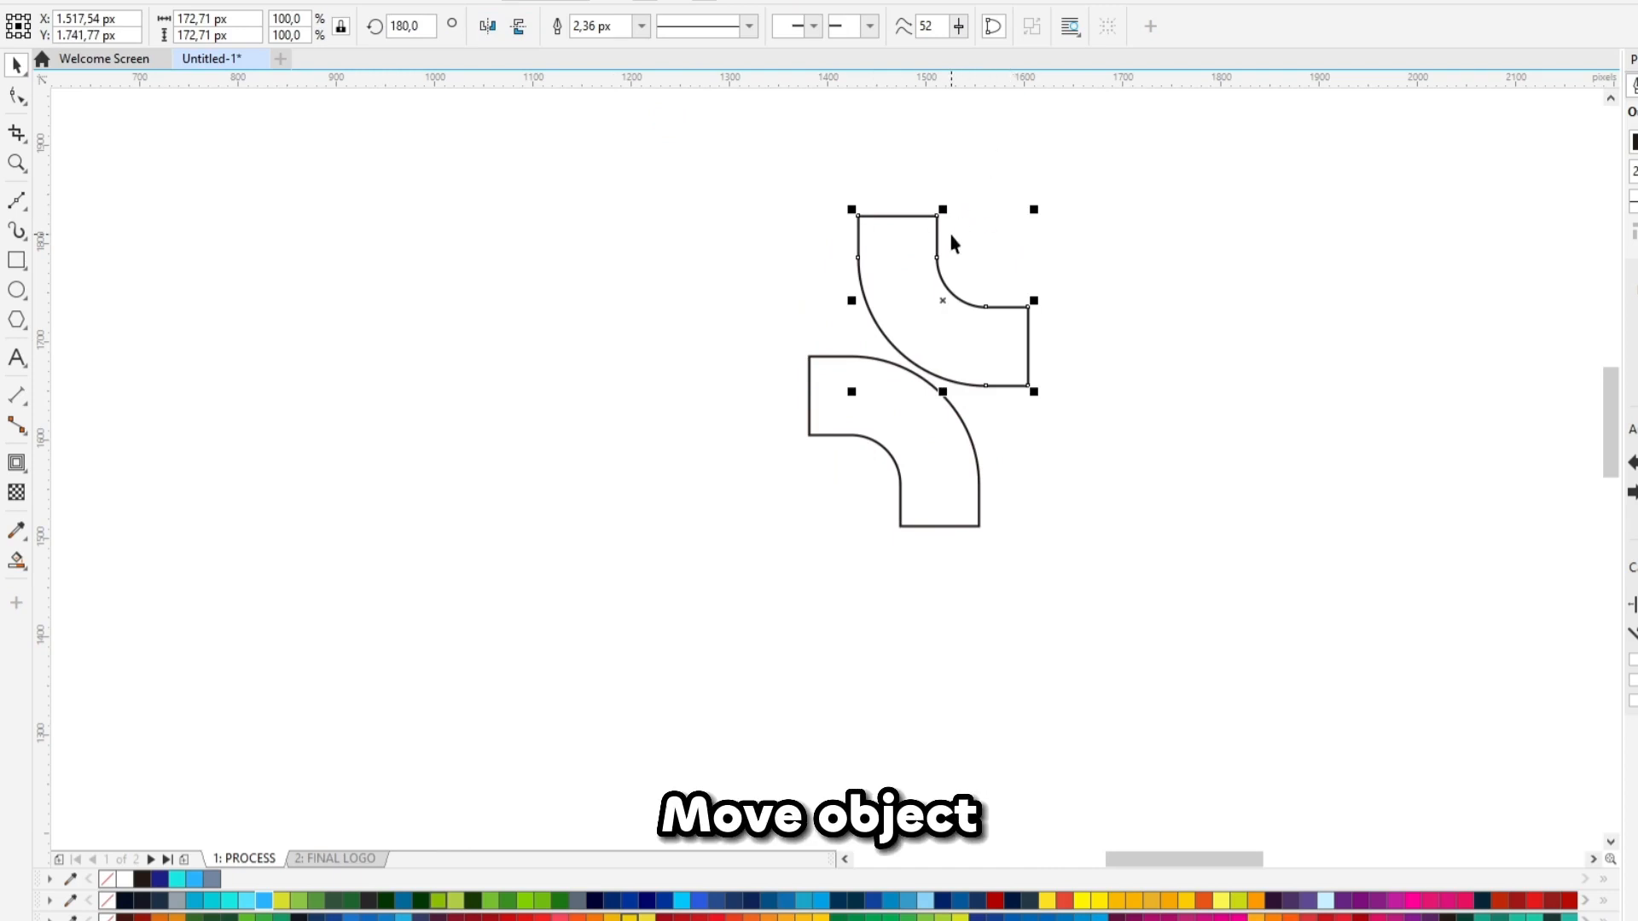
Line up the mirrored copy with the original's vertical arm and with a new horizontal guideline along the original's top edge
drag(938, 222, 979, 507)
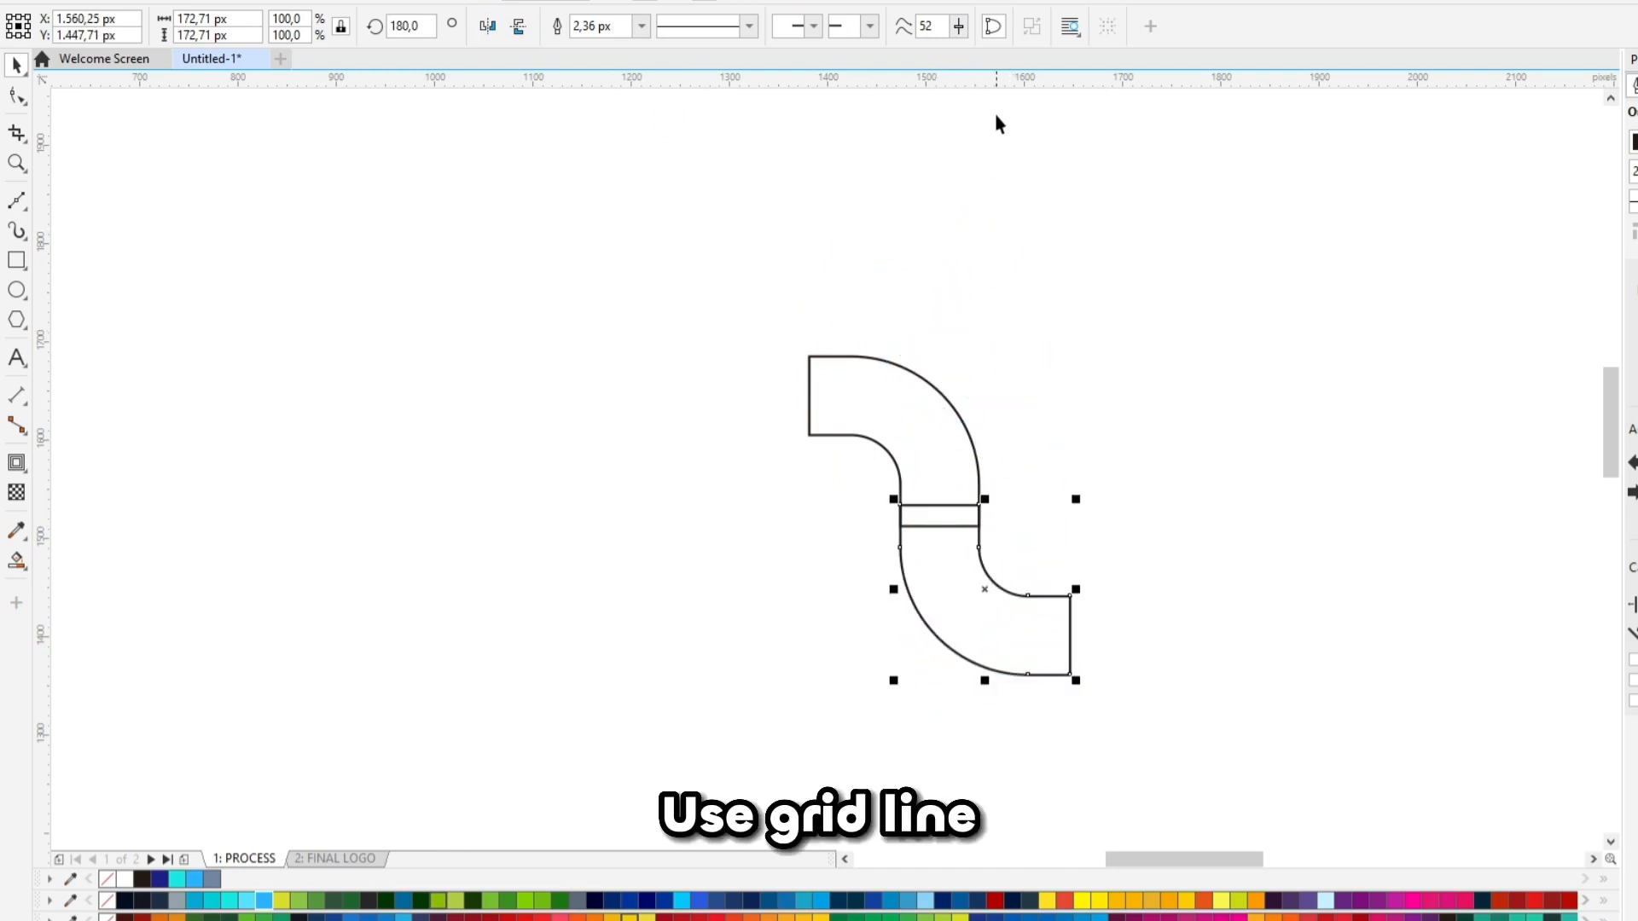
drag(839, 354, 841, 356)
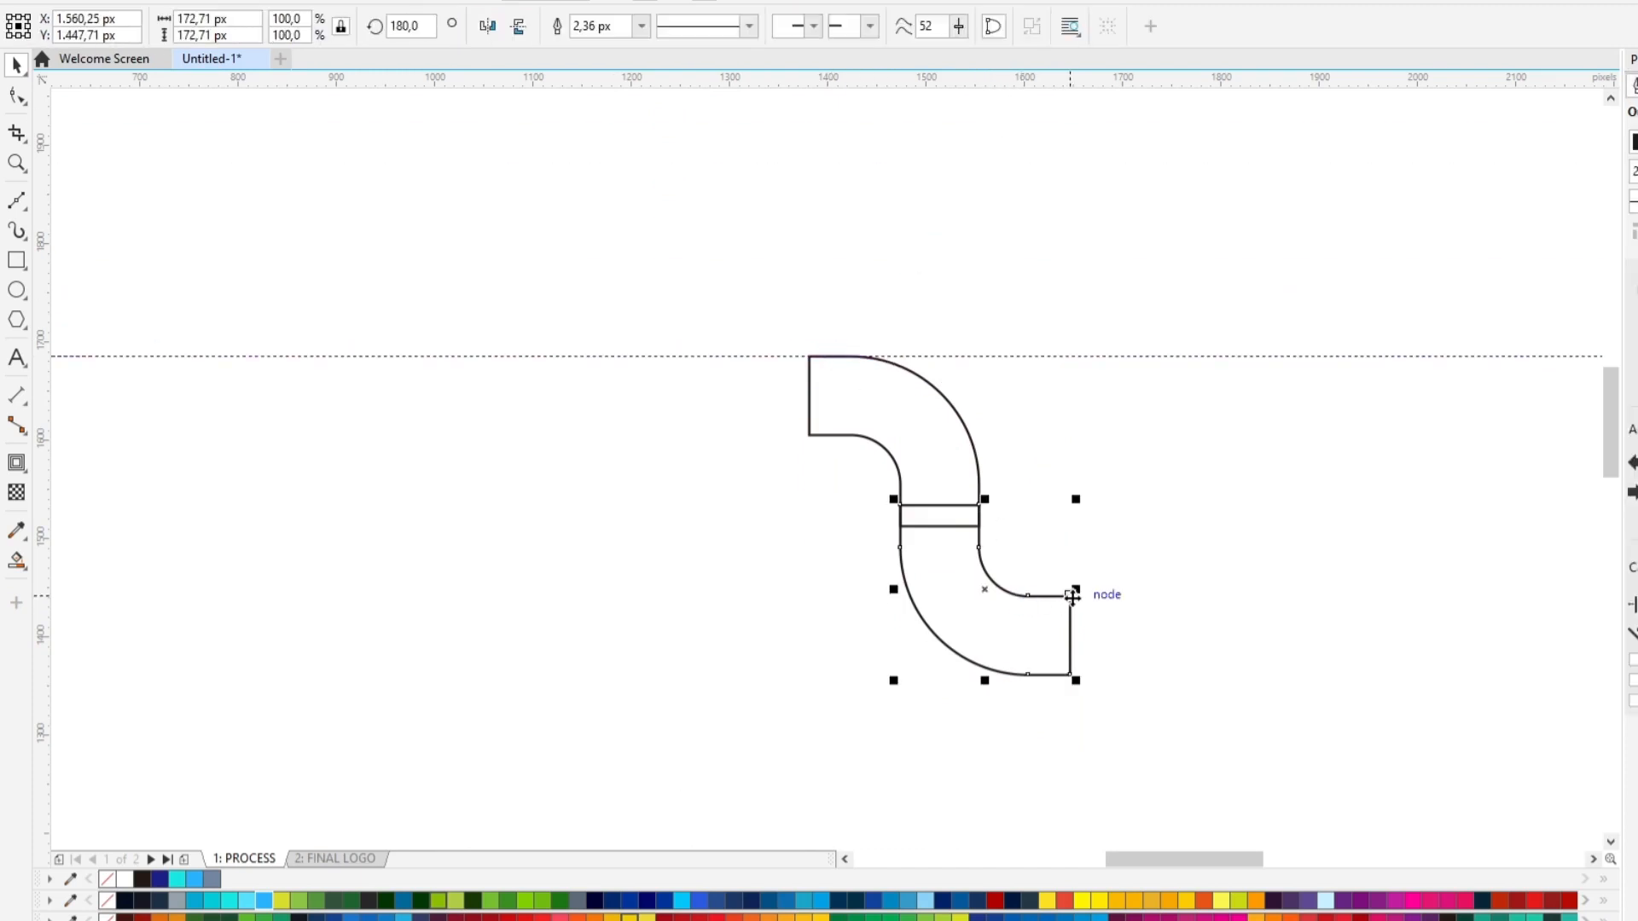
drag(1072, 596, 1077, 356)
click(1127, 442)
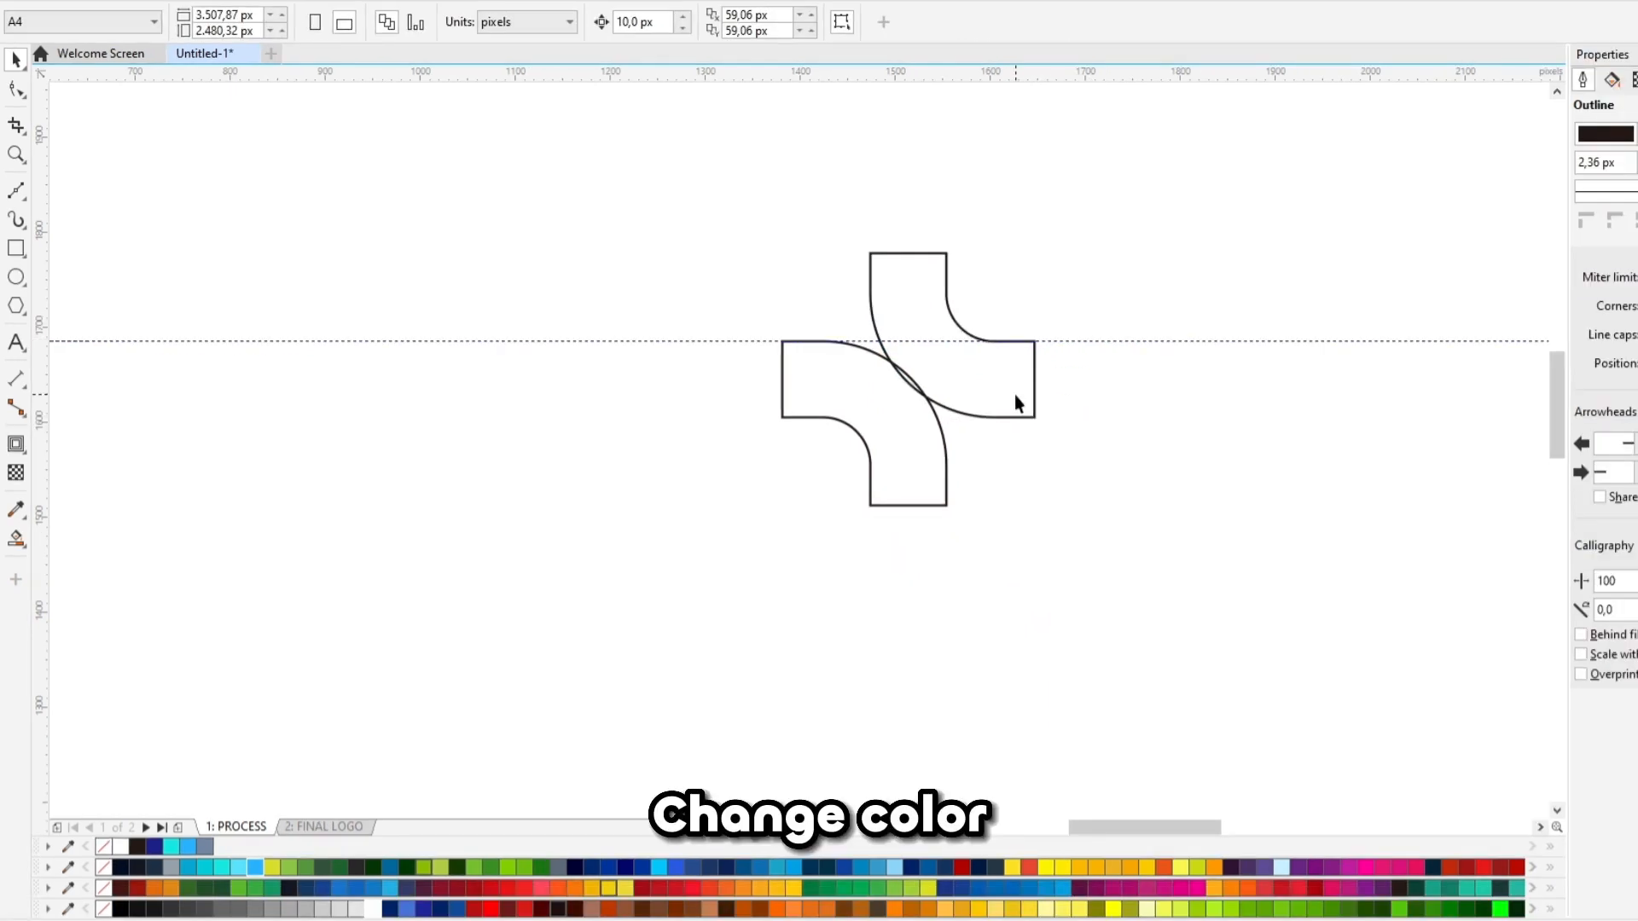
Fill the upper curved piece turquoise and the lower one light blue, and delete the horizontal guideline
click(954, 496)
click(176, 846)
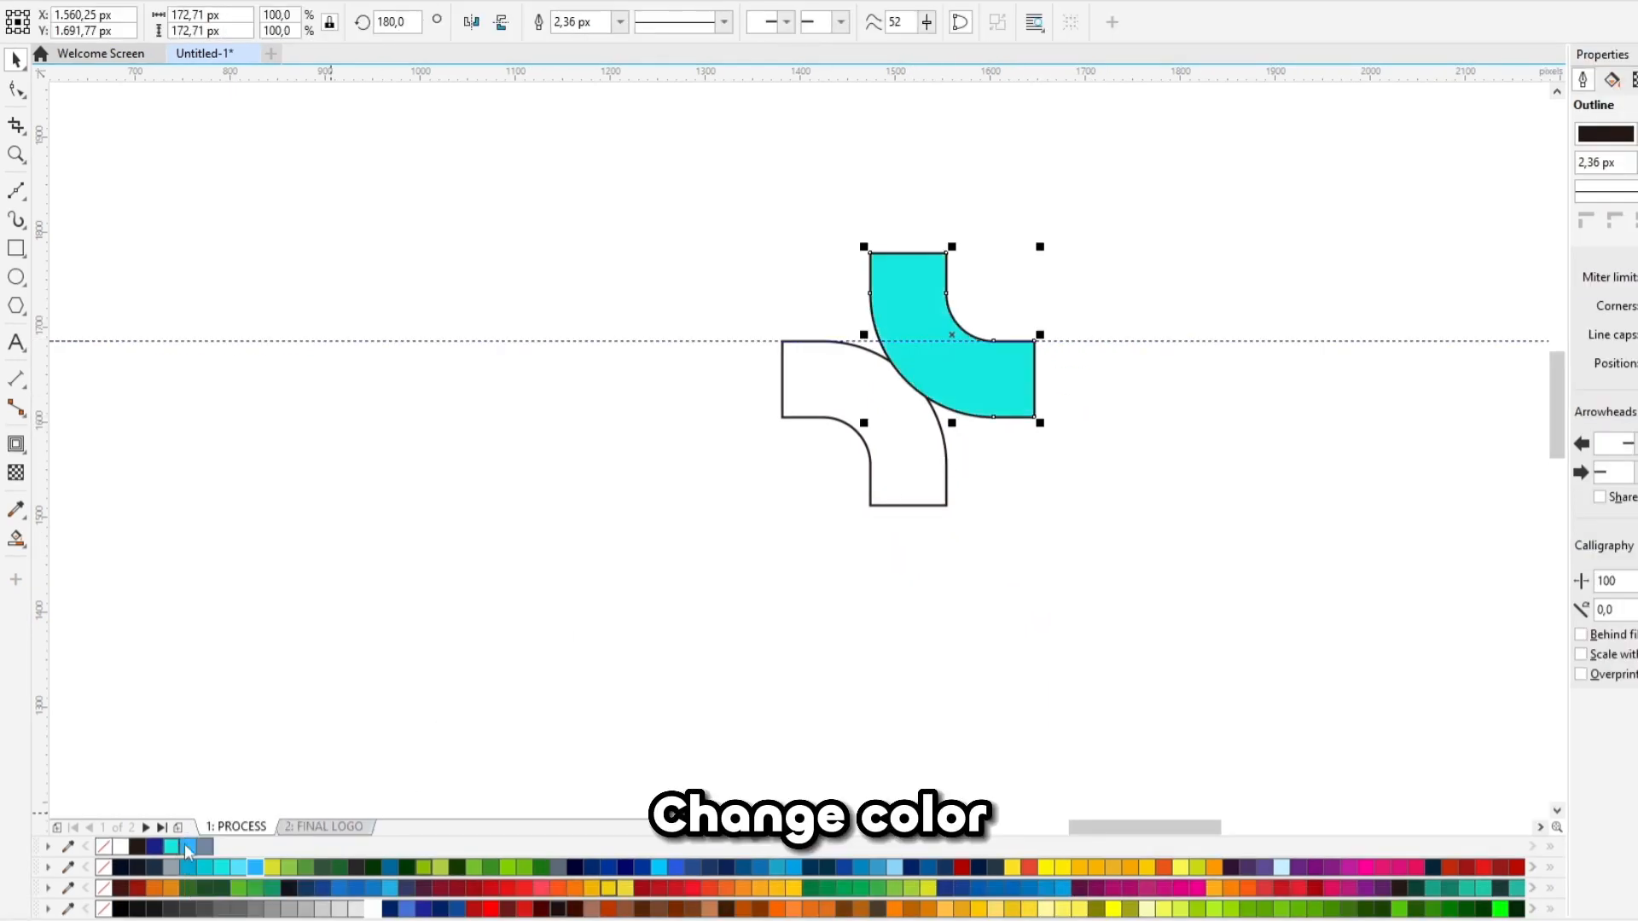
click(882, 464)
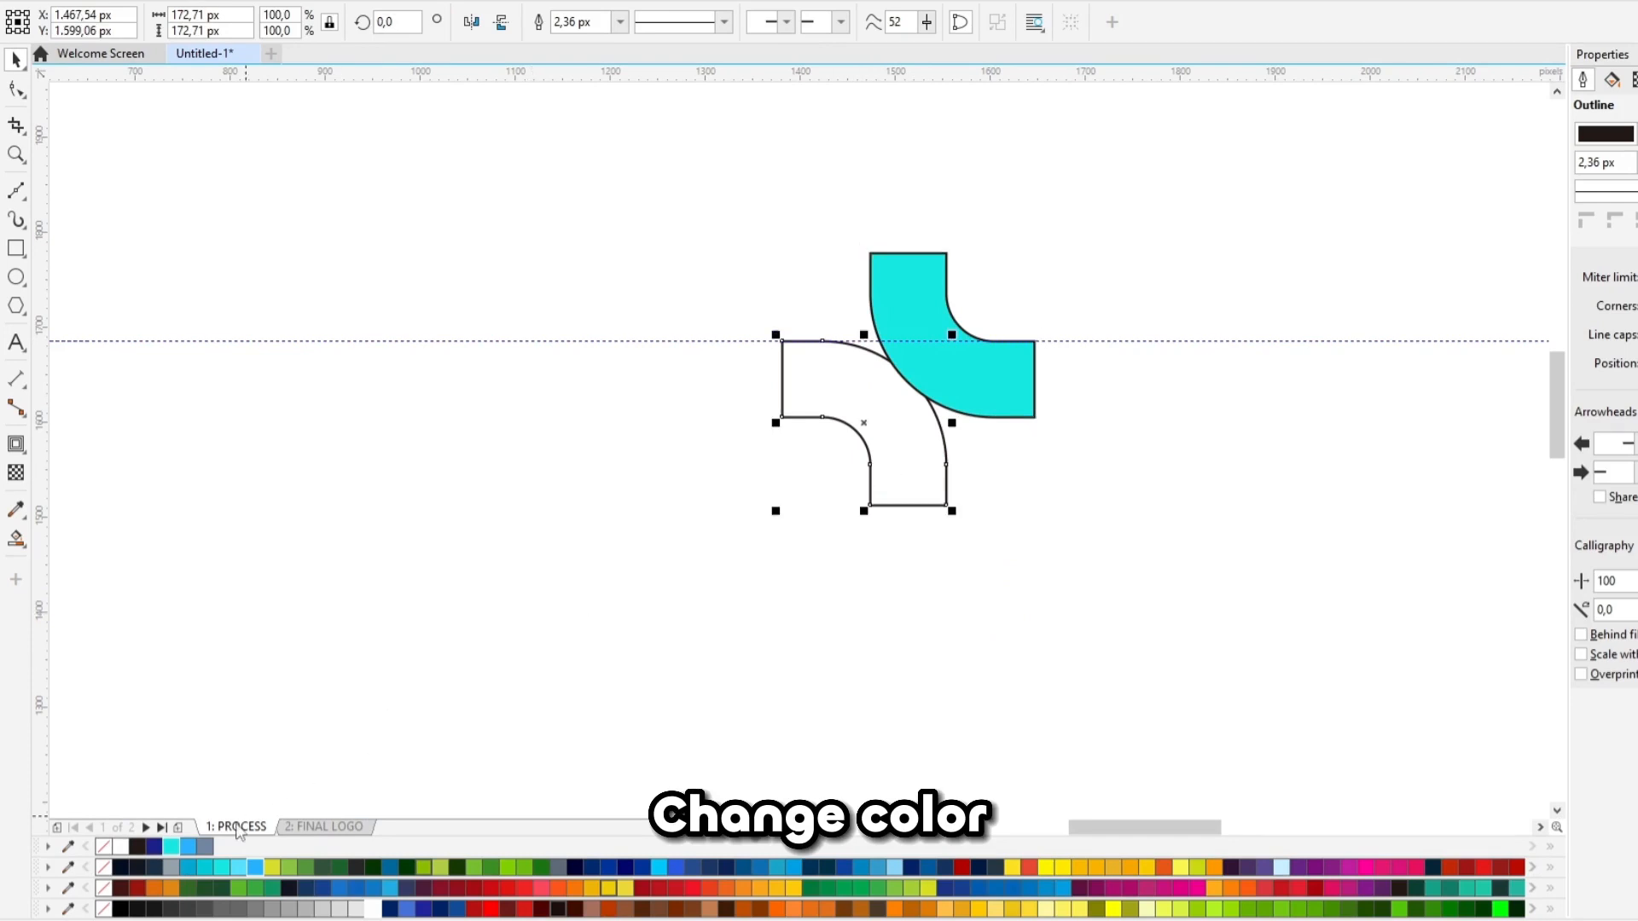
click(183, 851)
click(1144, 386)
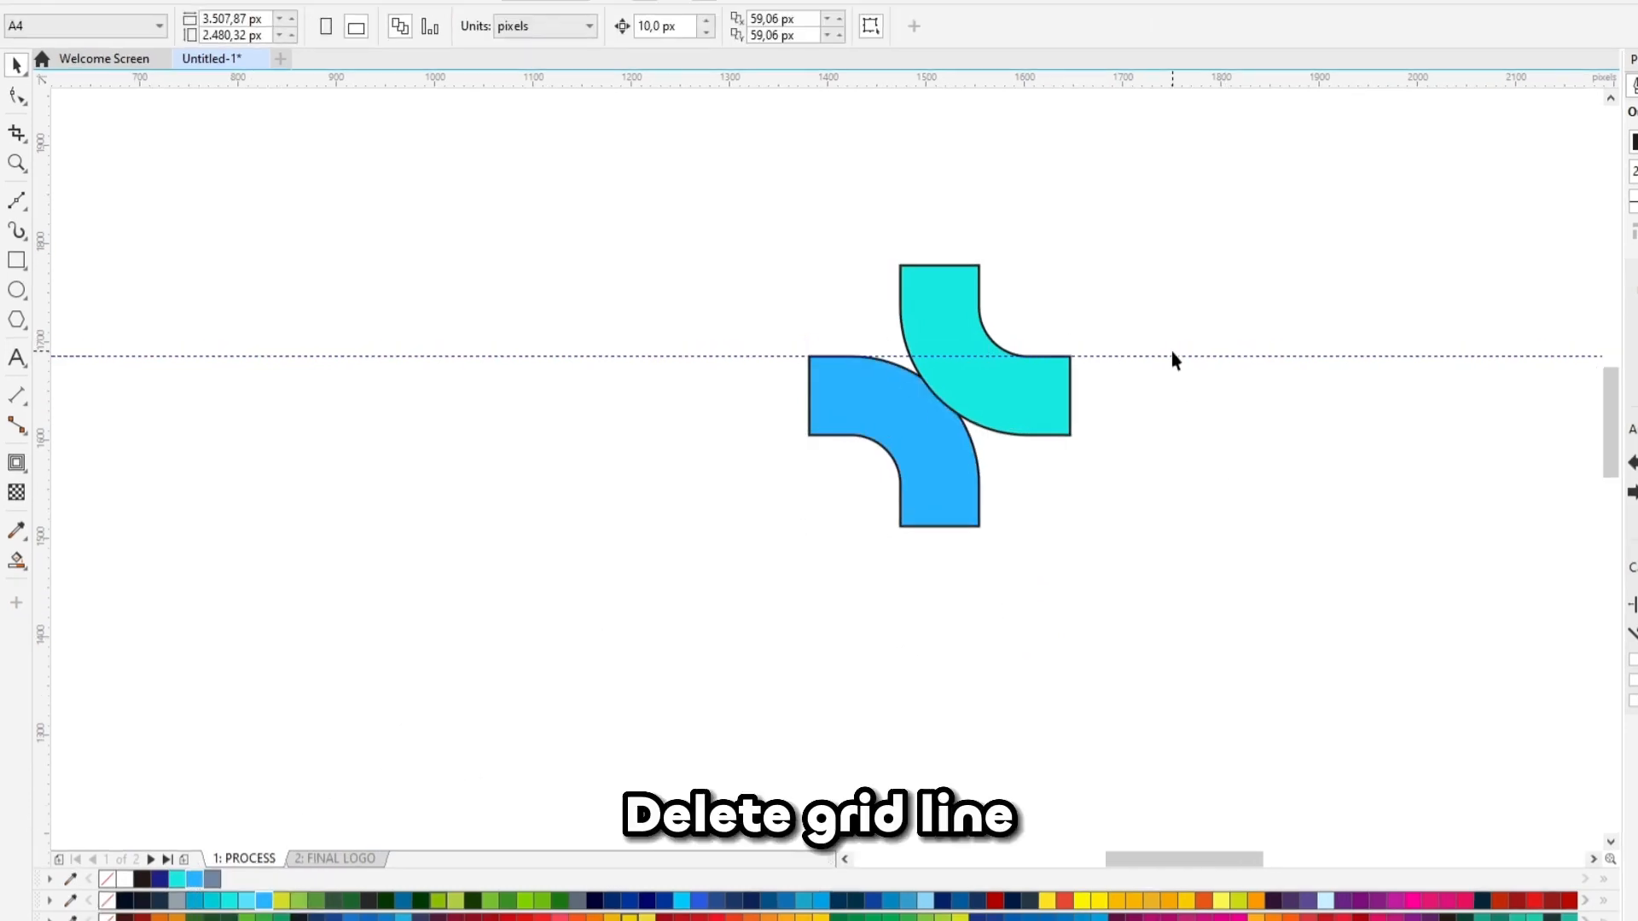
click(1176, 356)
key(Delete)
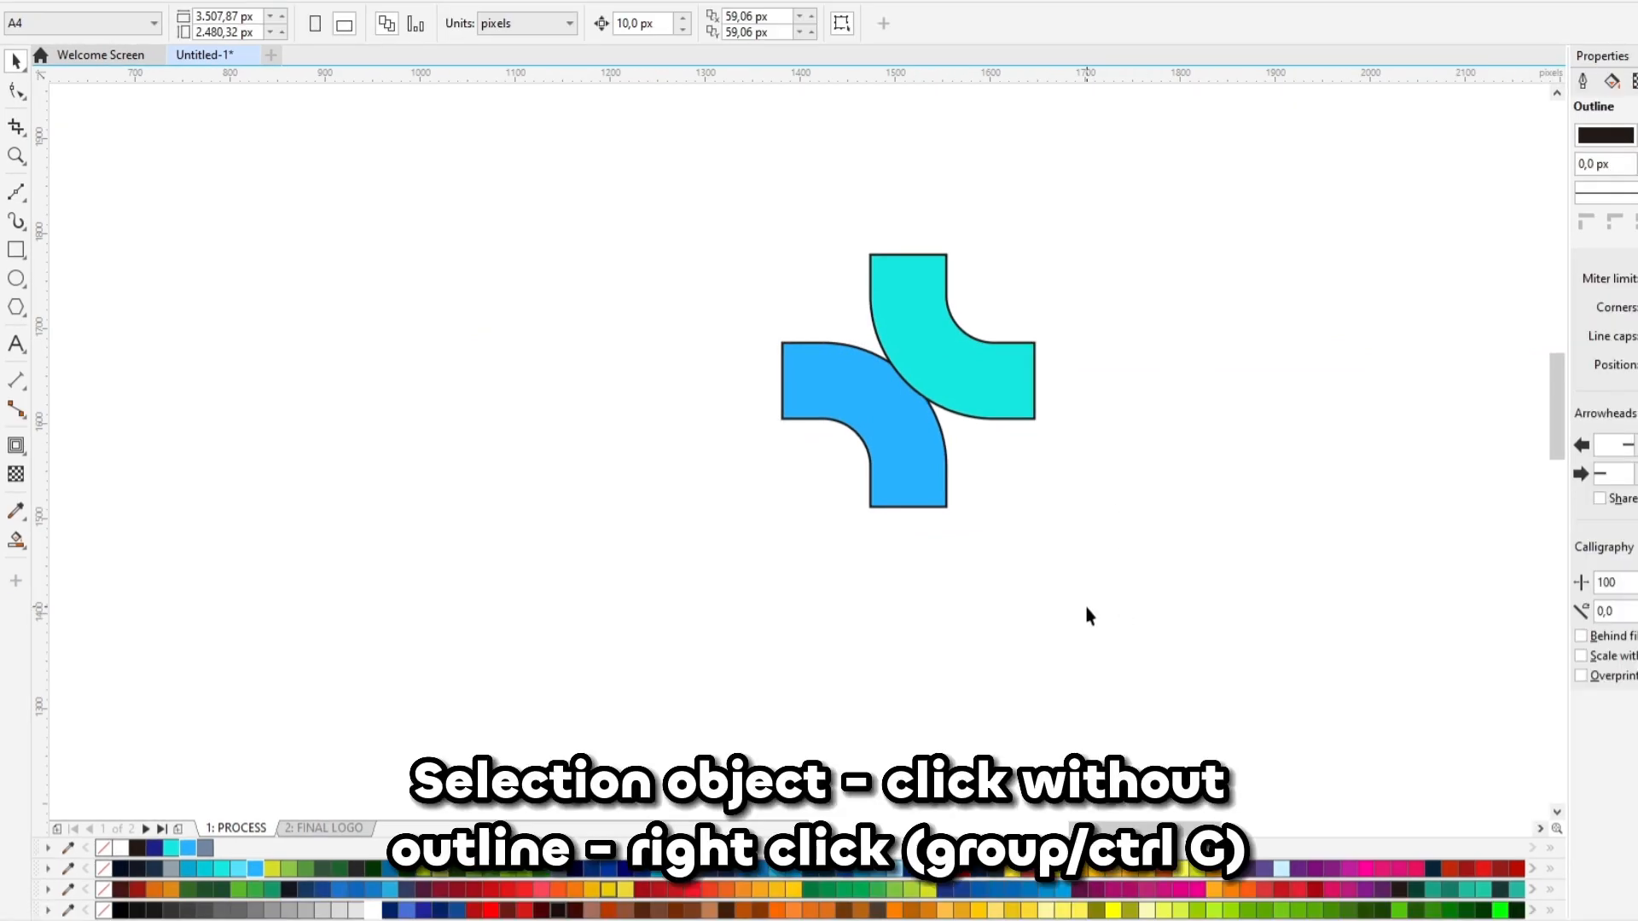
Remove the outlines from both curved pieces and group them
drag(1067, 702, 684, 205)
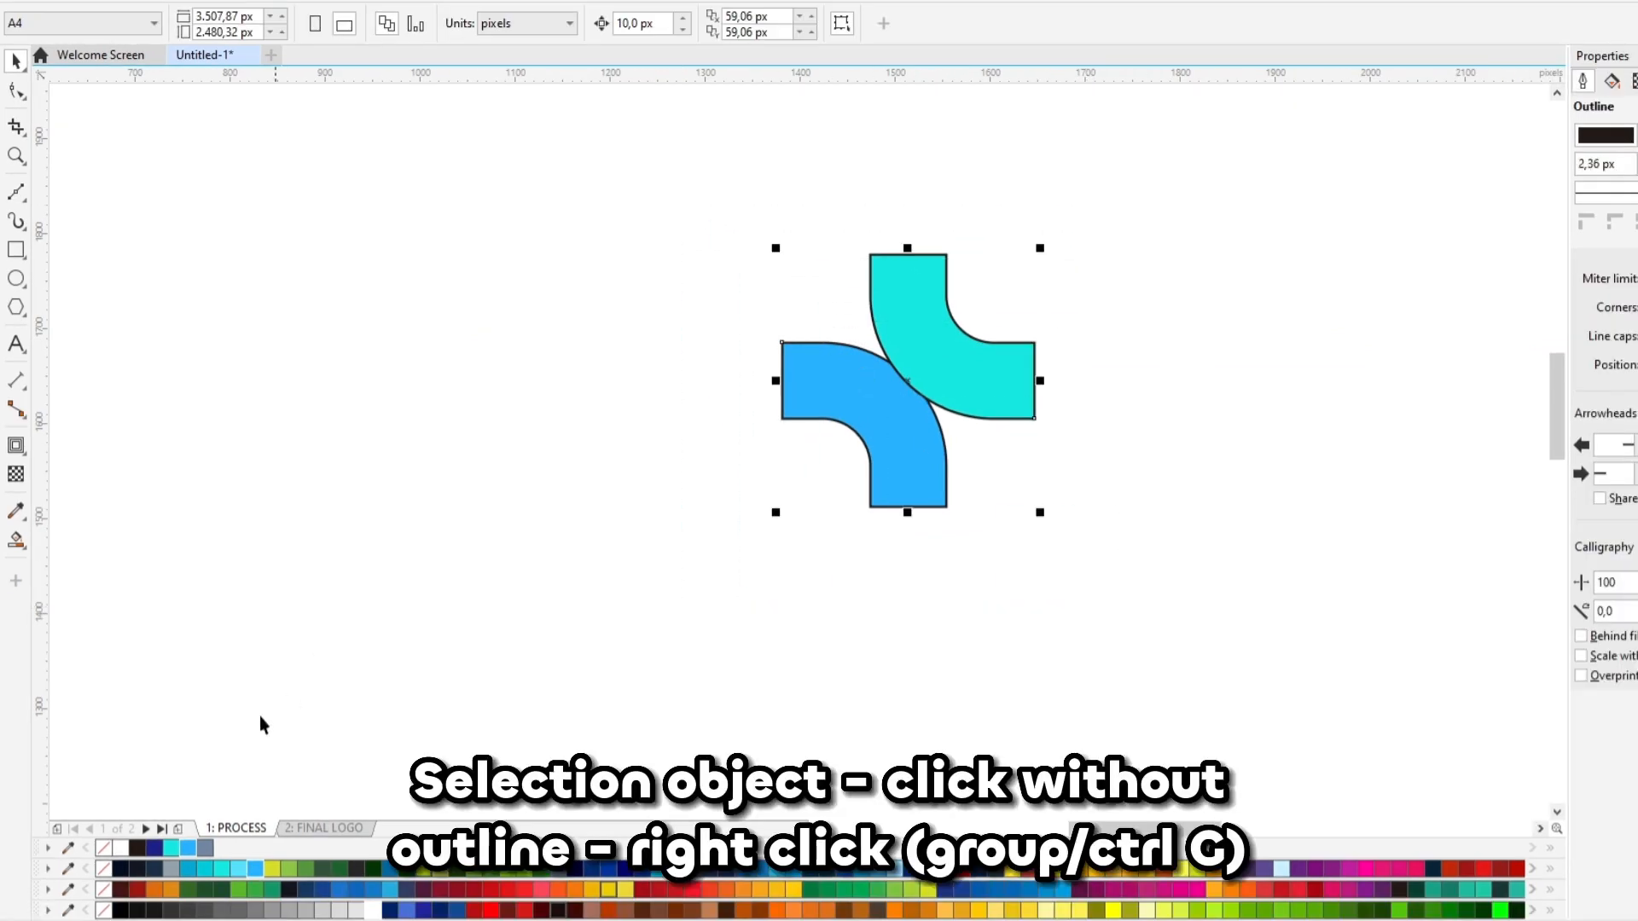
right_click(102, 847)
right_click(970, 395)
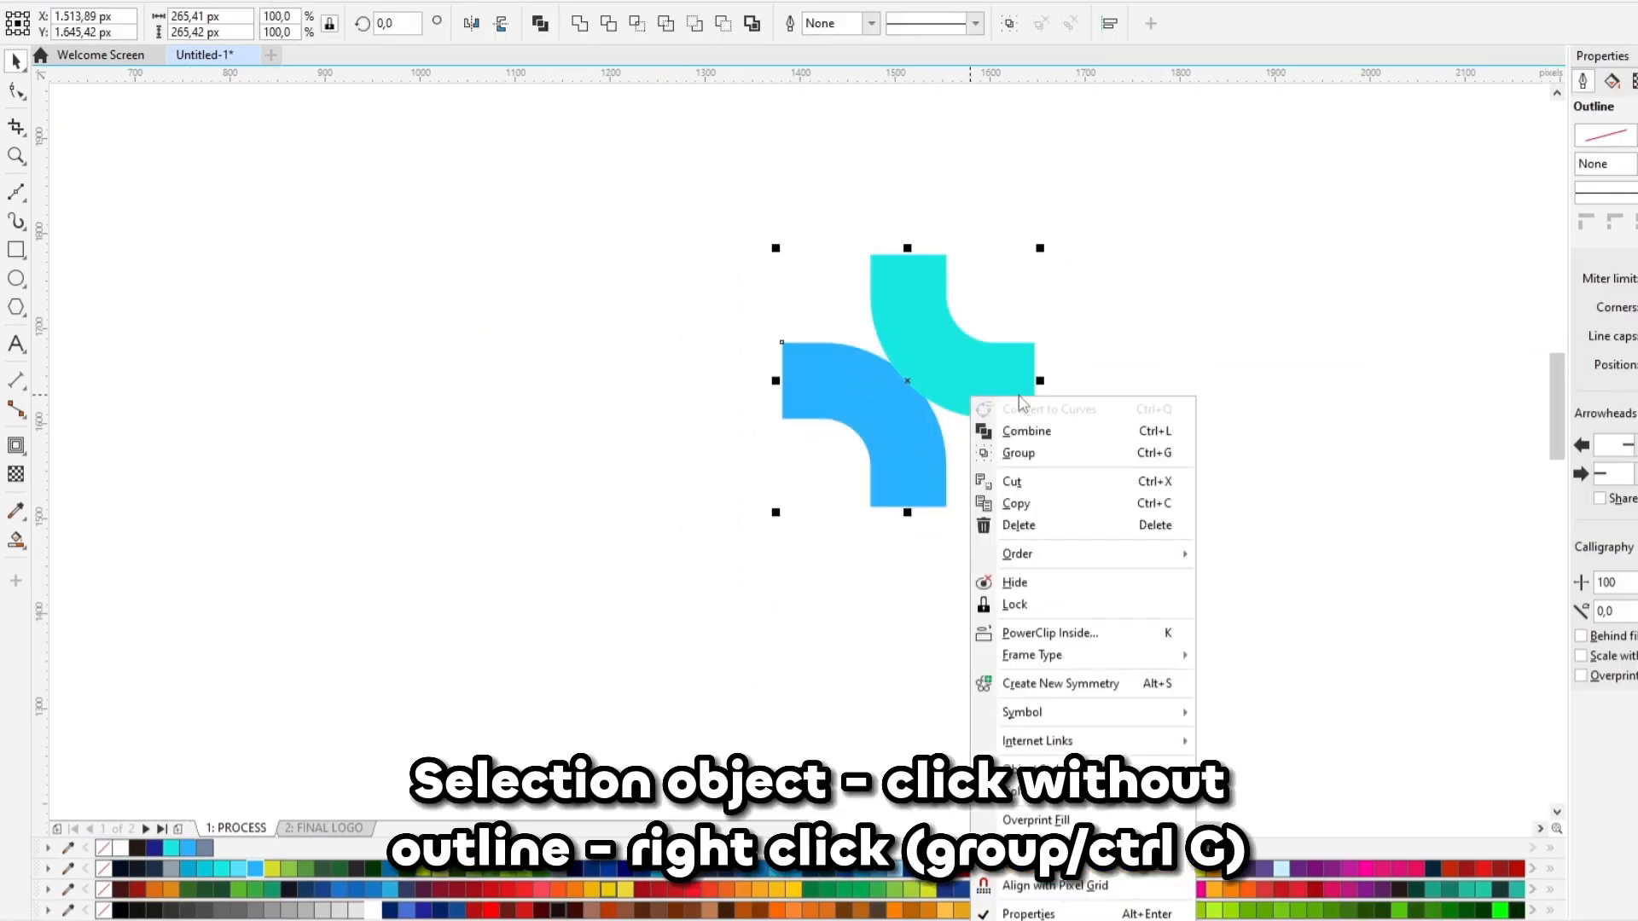
click(1015, 453)
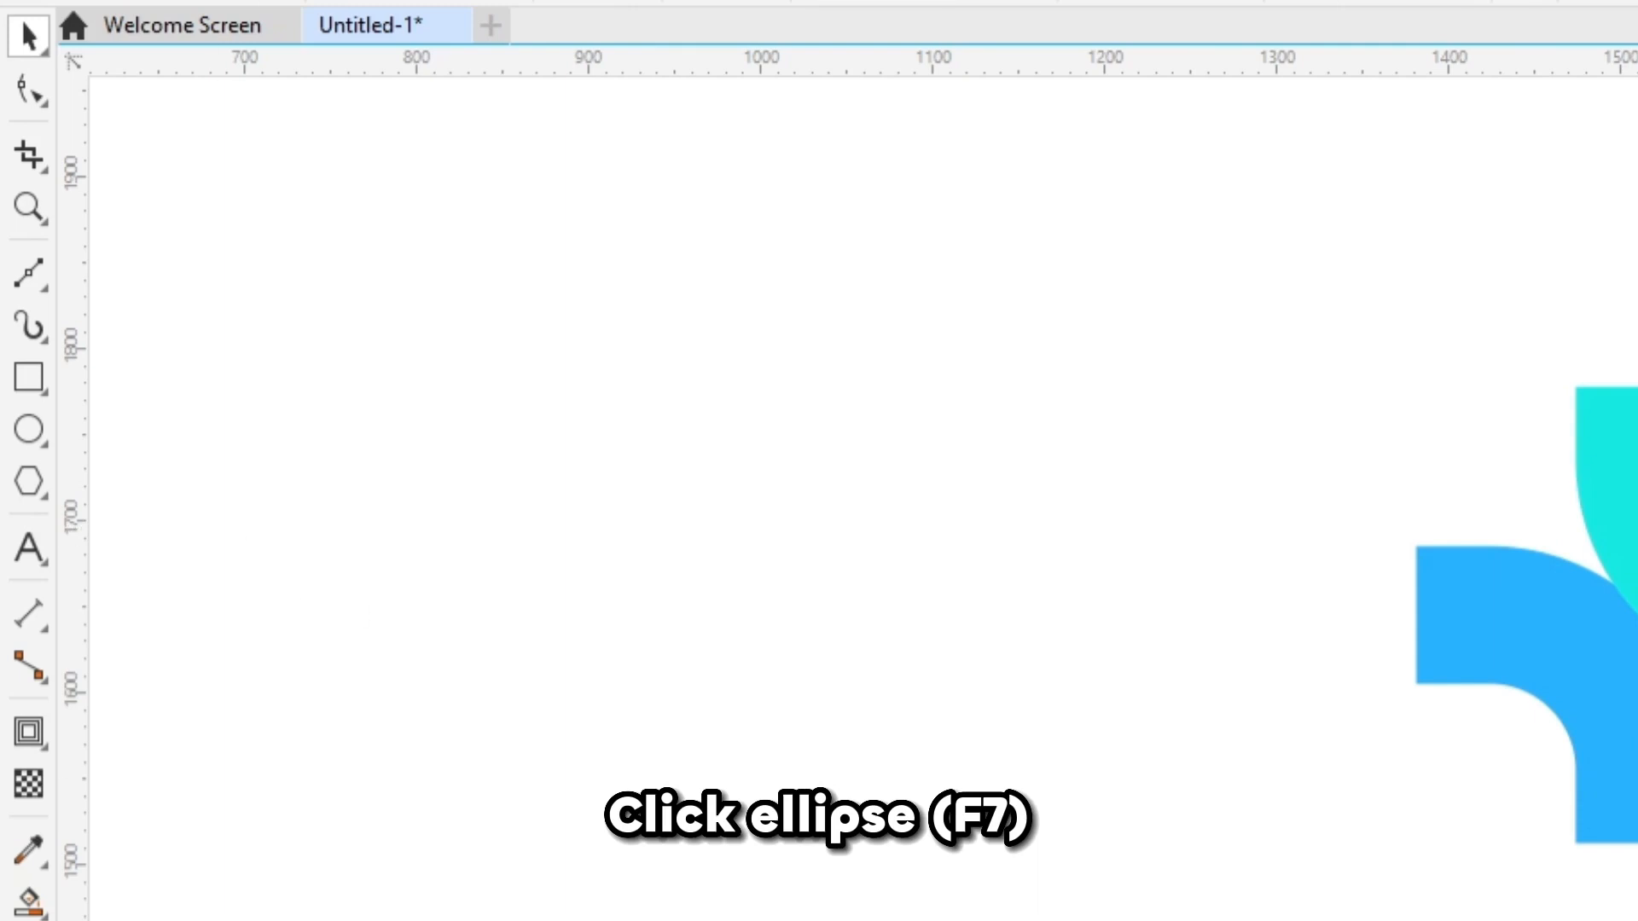
Draw a circle about 76 px wide over the joint of the curved pieces and centre it on the group both ways
click(30, 435)
drag(1570, 532, 1621, 626)
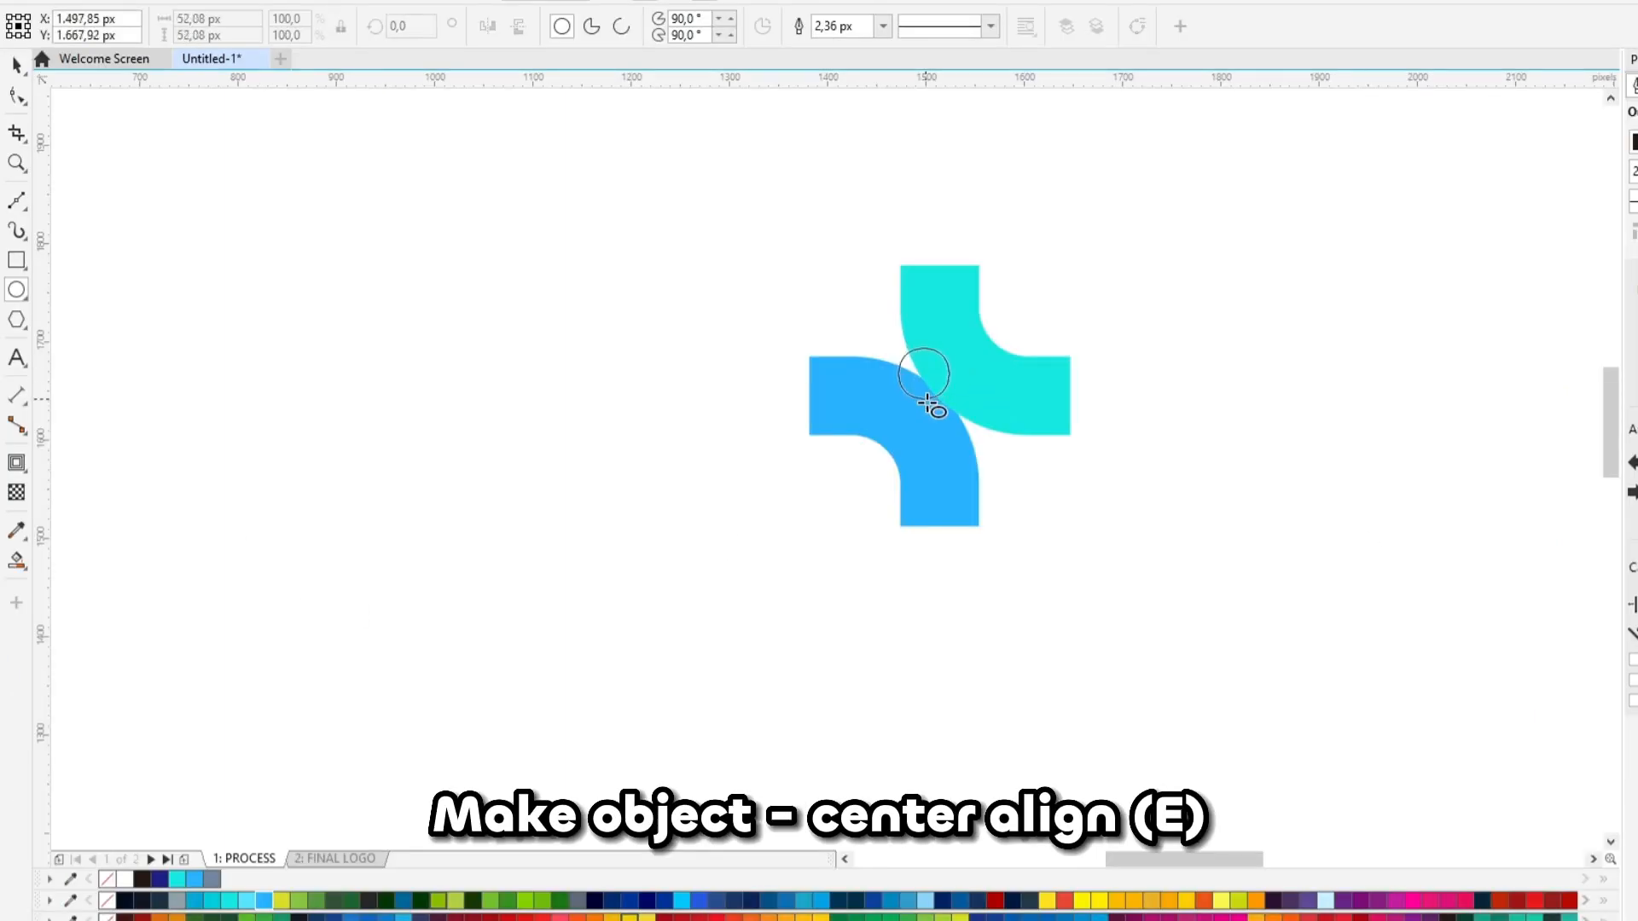
drag(932, 407, 973, 423)
key(space)
shift+click(1039, 416)
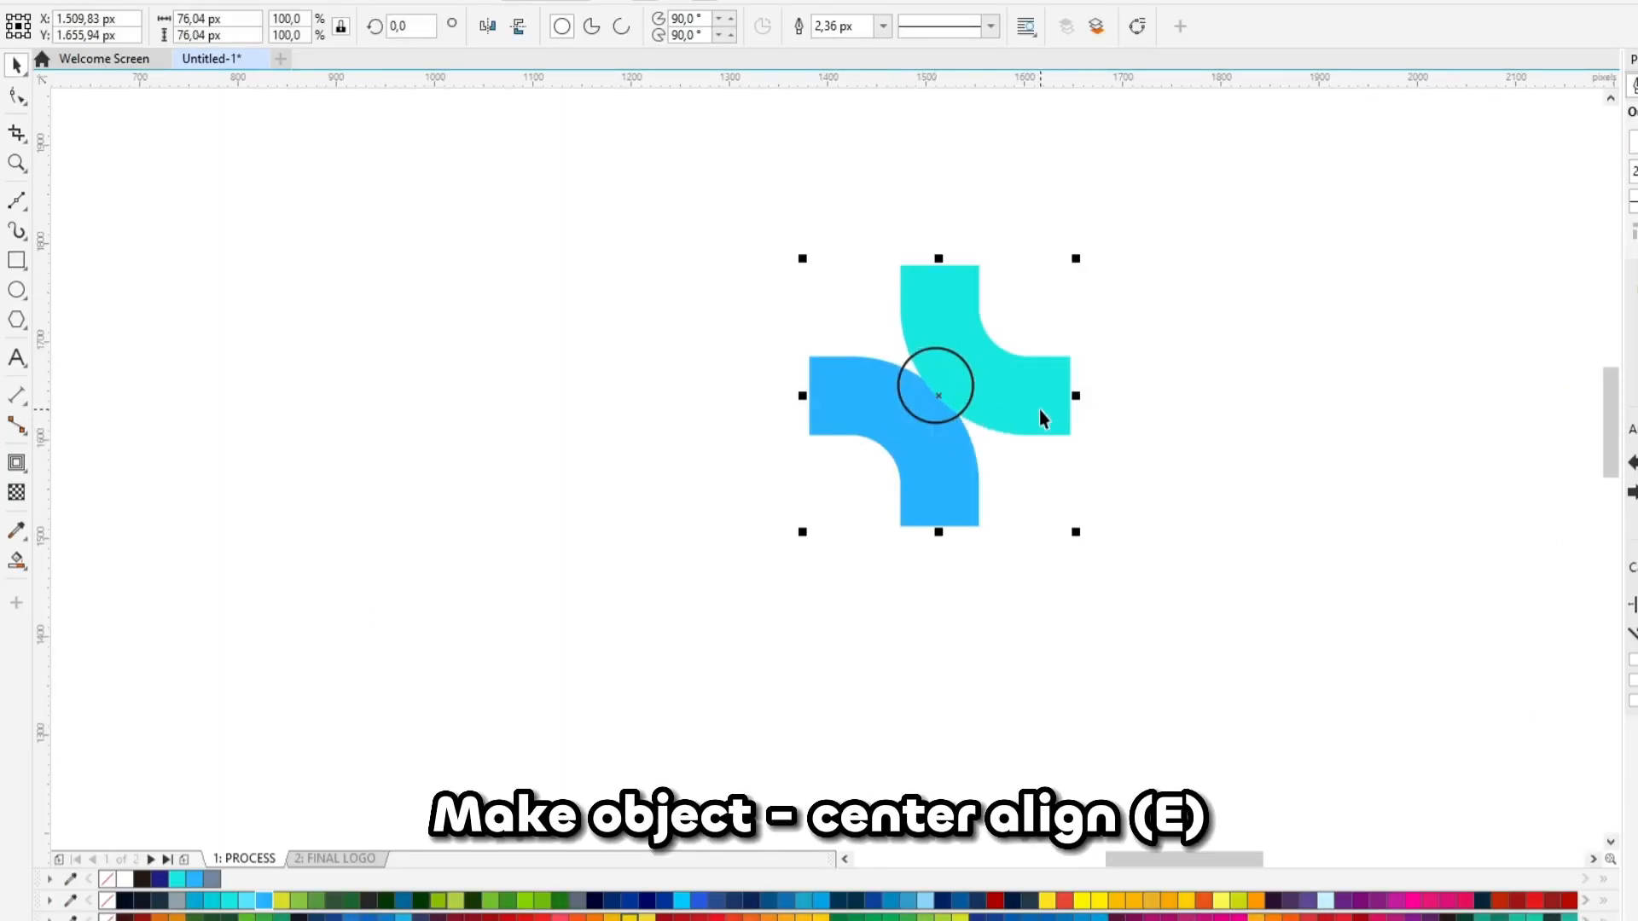
key(e)
key(c)
Fill the central circle with white sampled from the background and remove its outline
key(i)
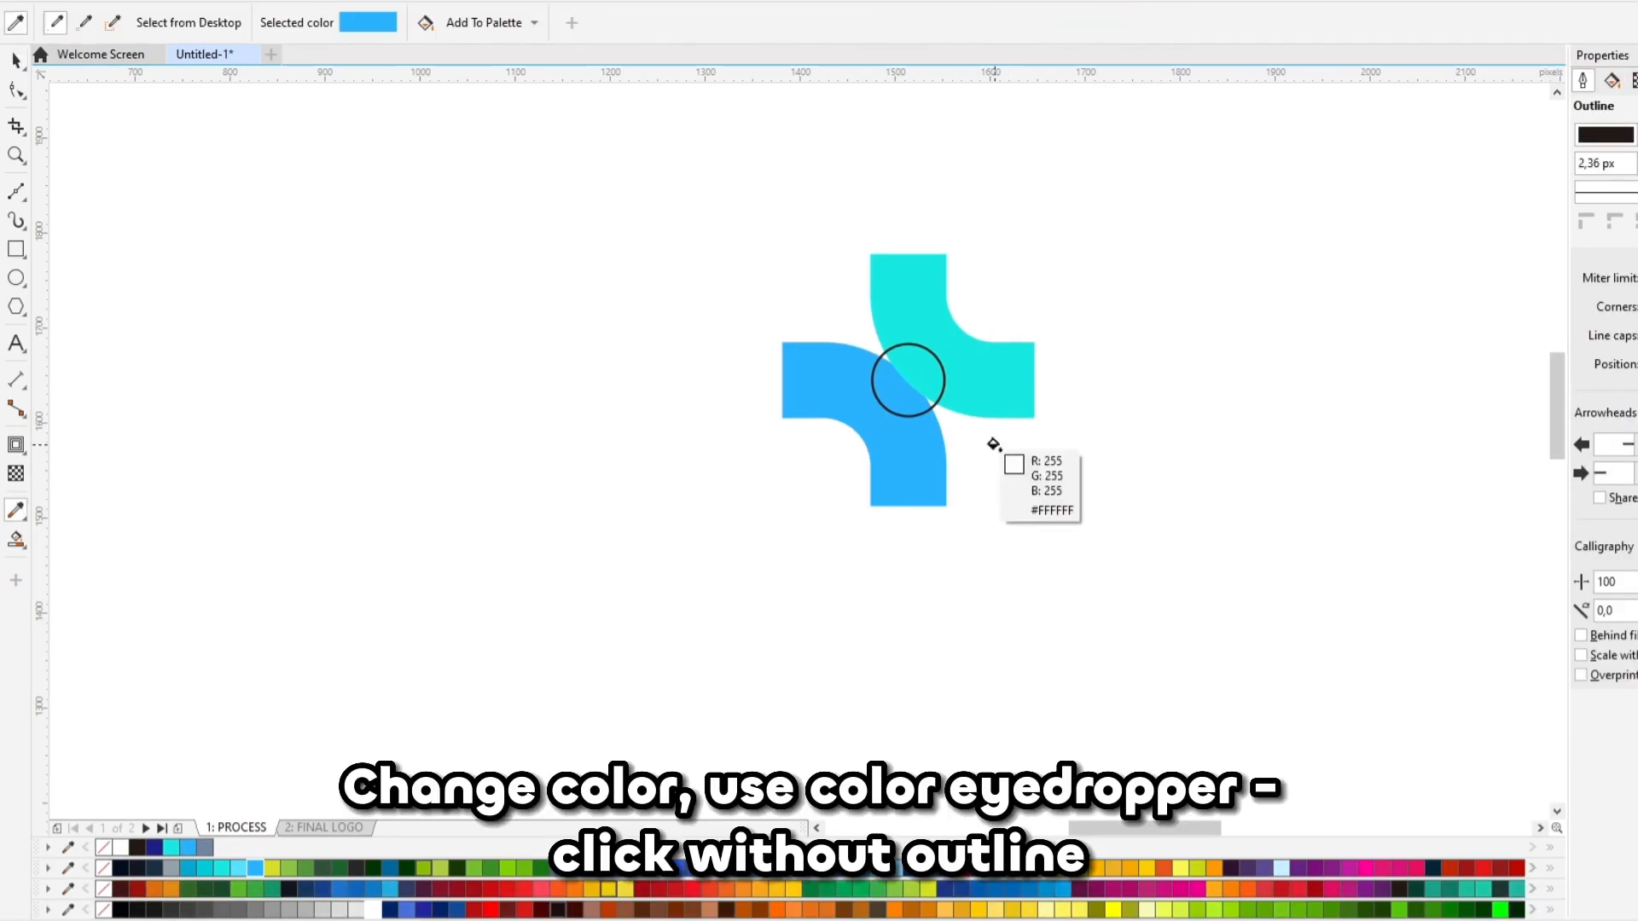
click(994, 445)
click(928, 376)
key(space)
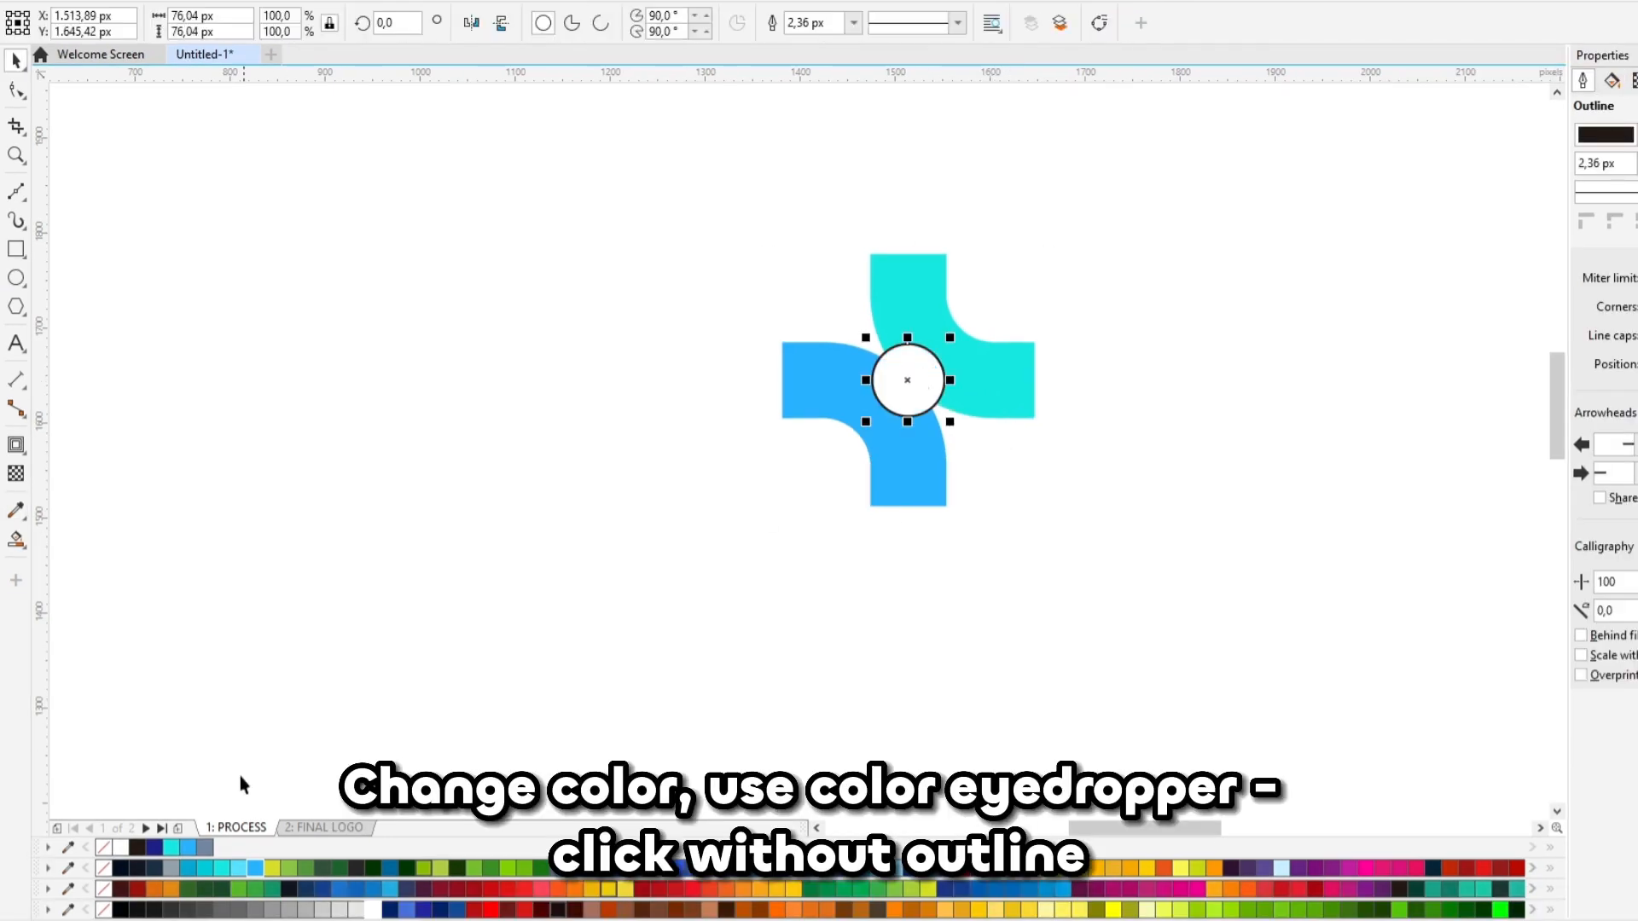
right_click(103, 847)
Enlarge the white circle to about 86 px and make a concentric duplicate scaled down to about 42 px
scroll(970, 421, up, 2)
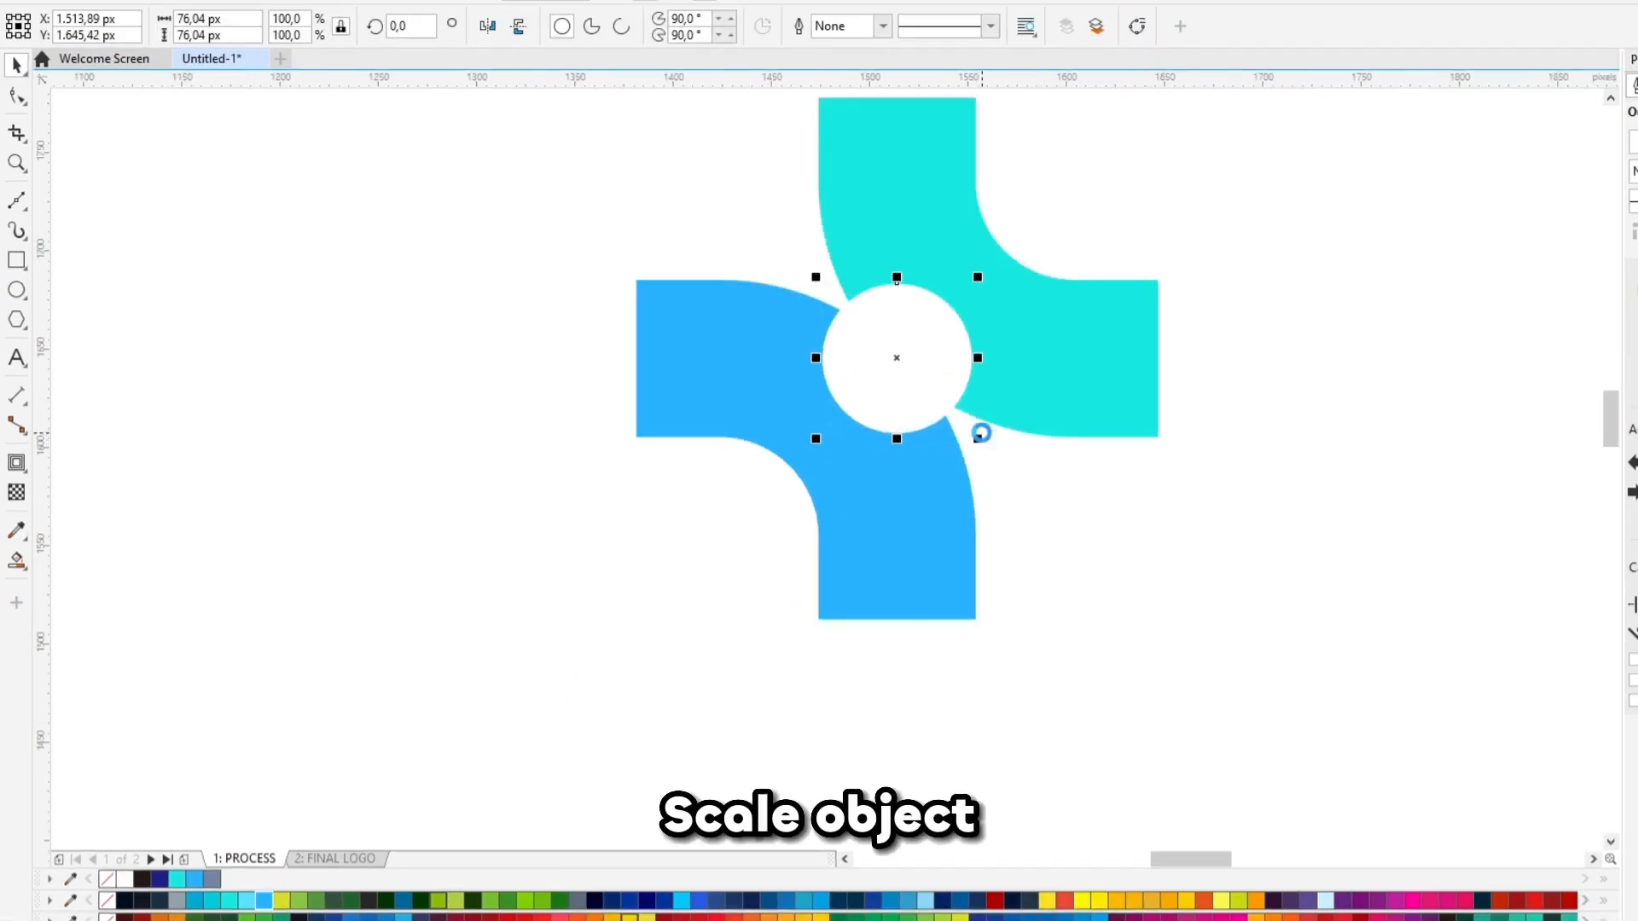
drag(984, 441, 947, 443)
right_click(947, 443)
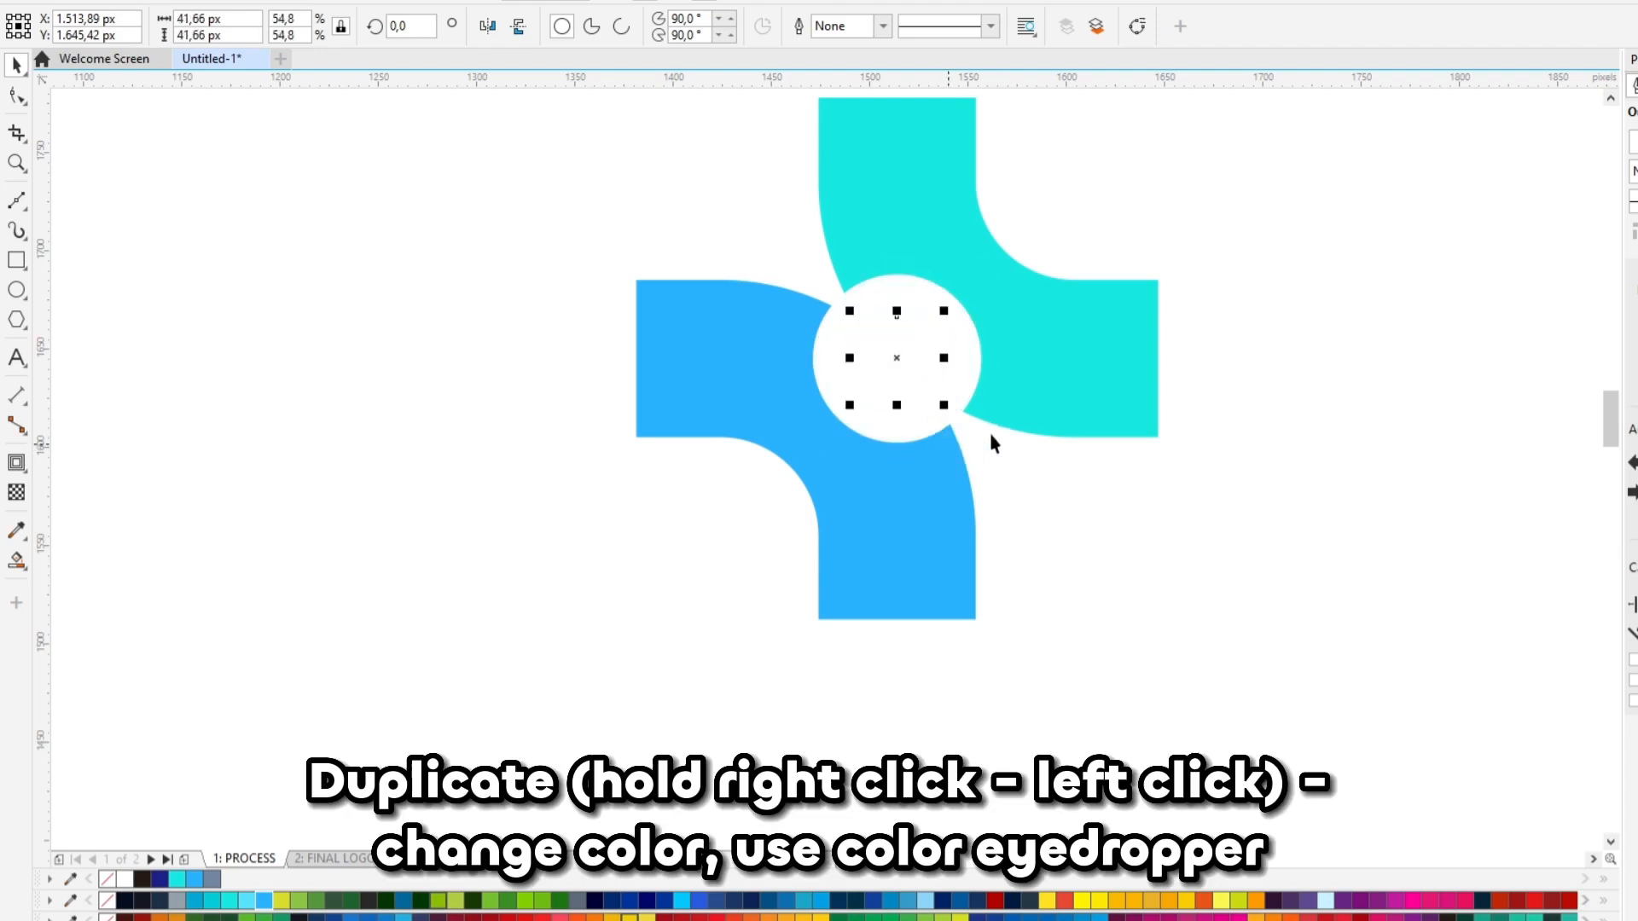
Fill the small inner circle with turquoise sampled from the upper curved piece
key(i)
click(1005, 399)
click(894, 367)
scroll(994, 428, down, 1)
key(space)
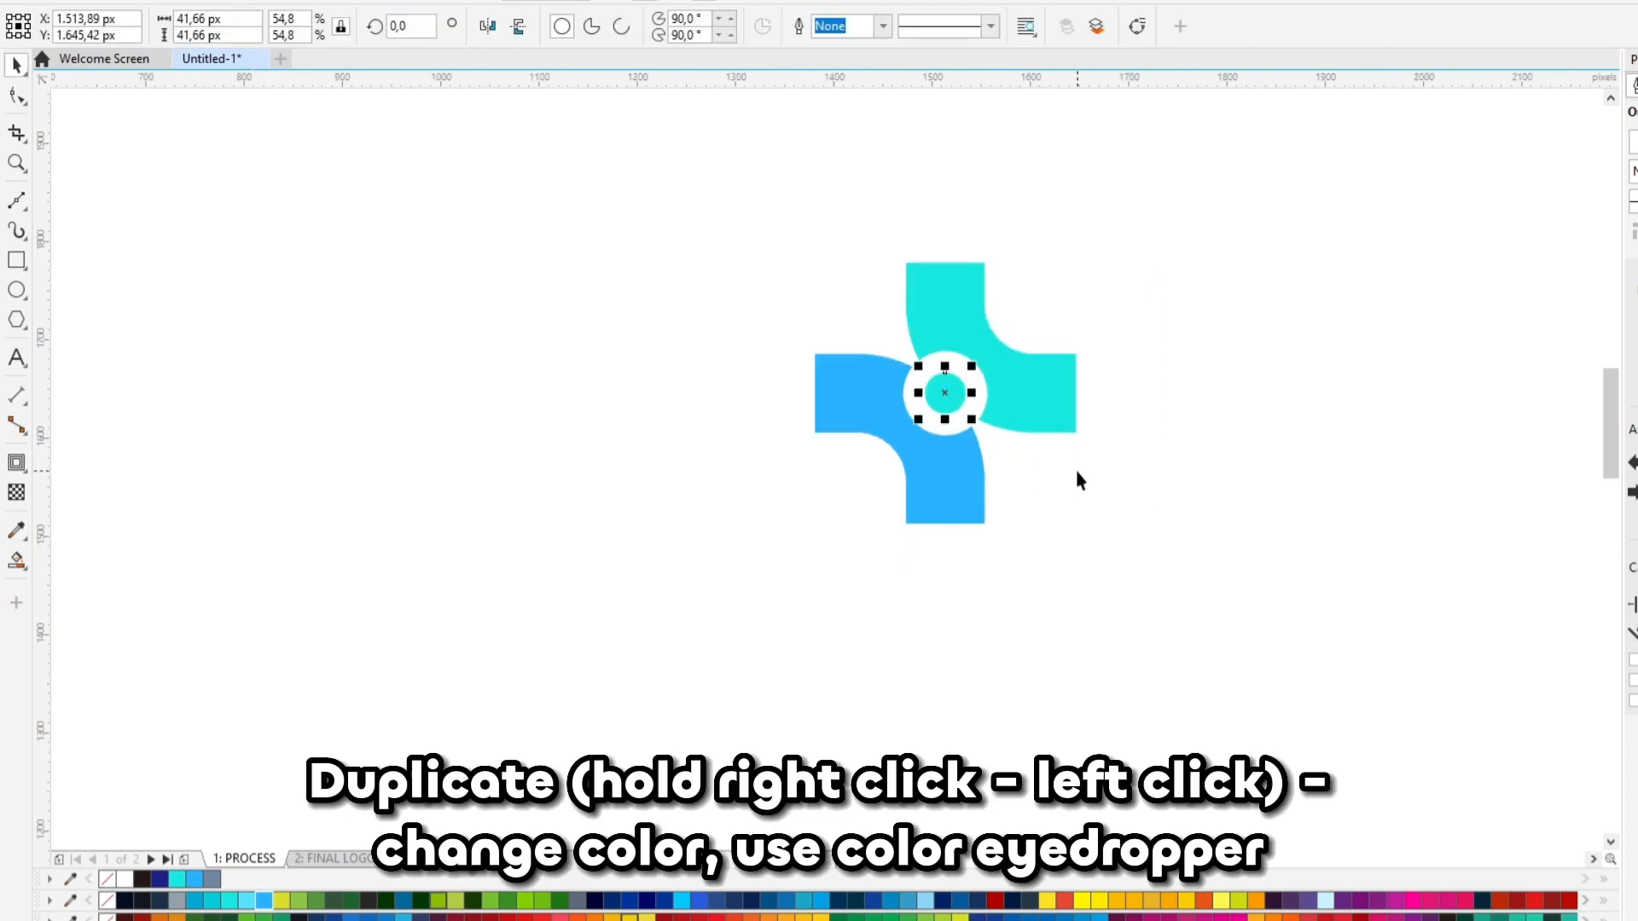
click(1078, 468)
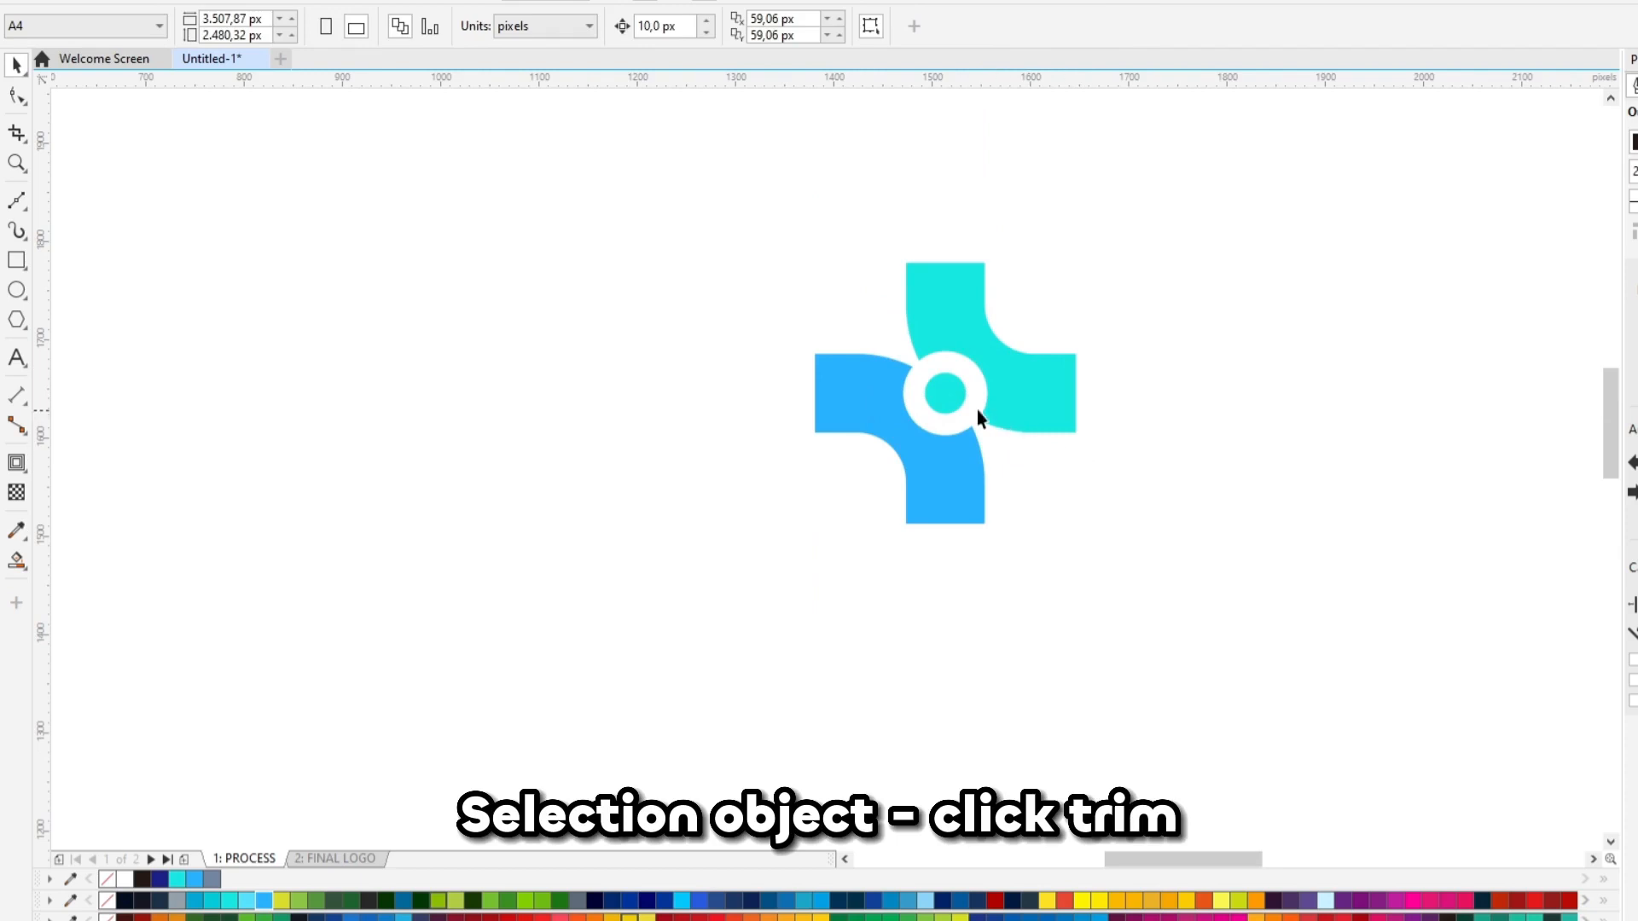
Trim the grouped curved pieces with the larger white circle and delete that circle
click(947, 397)
scroll(946, 397, up, 1)
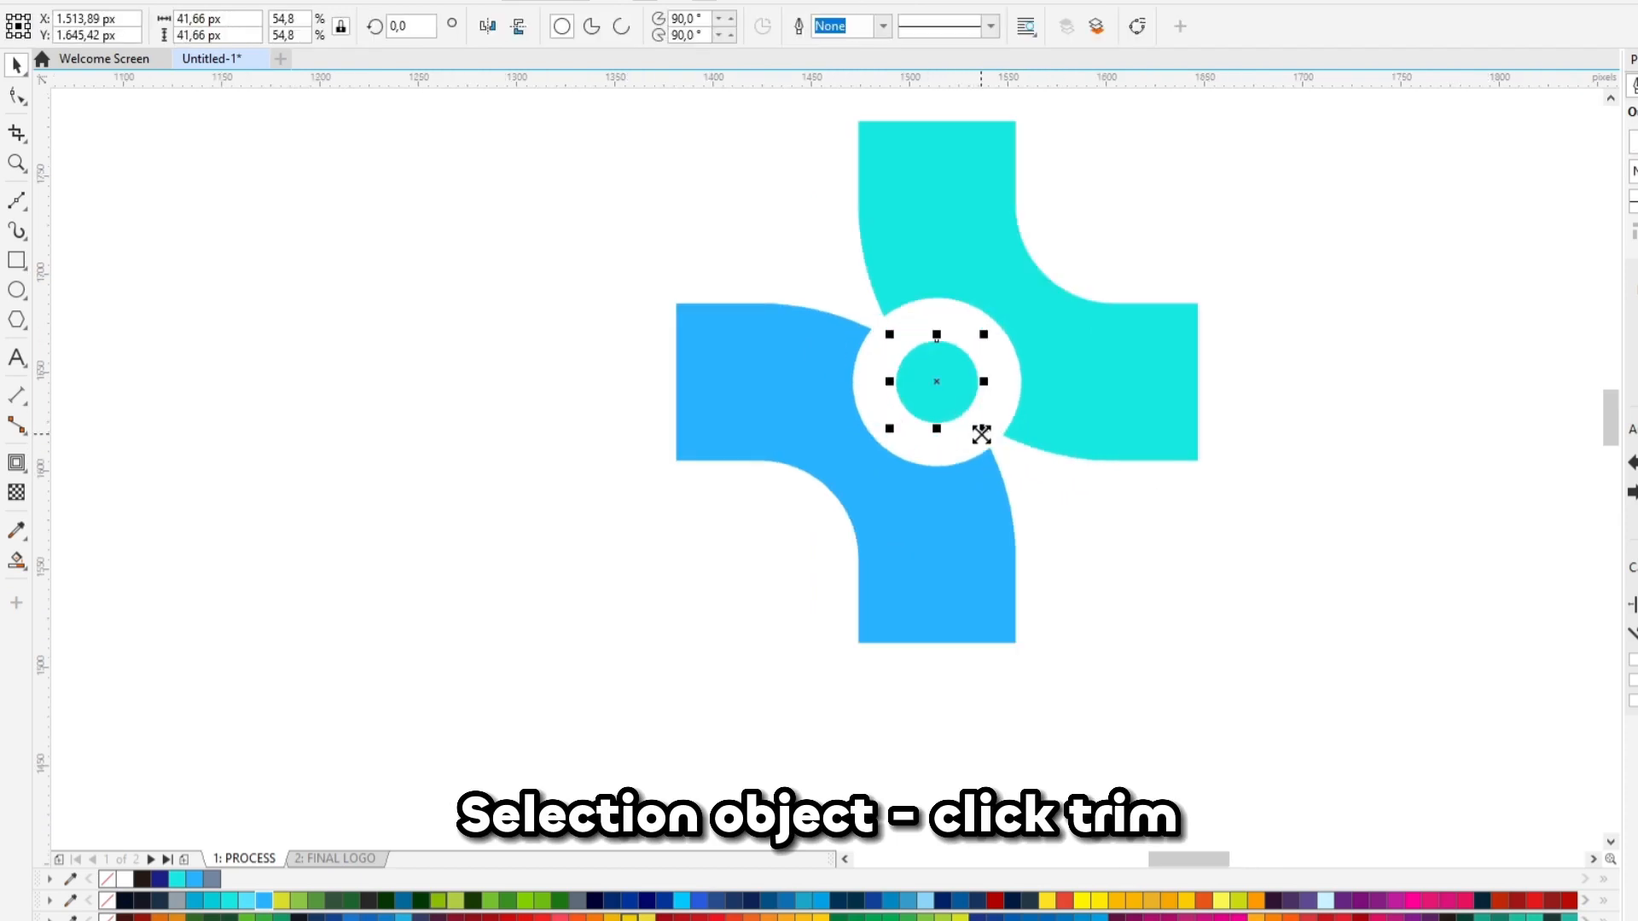
click(1012, 414)
shift+click(1082, 416)
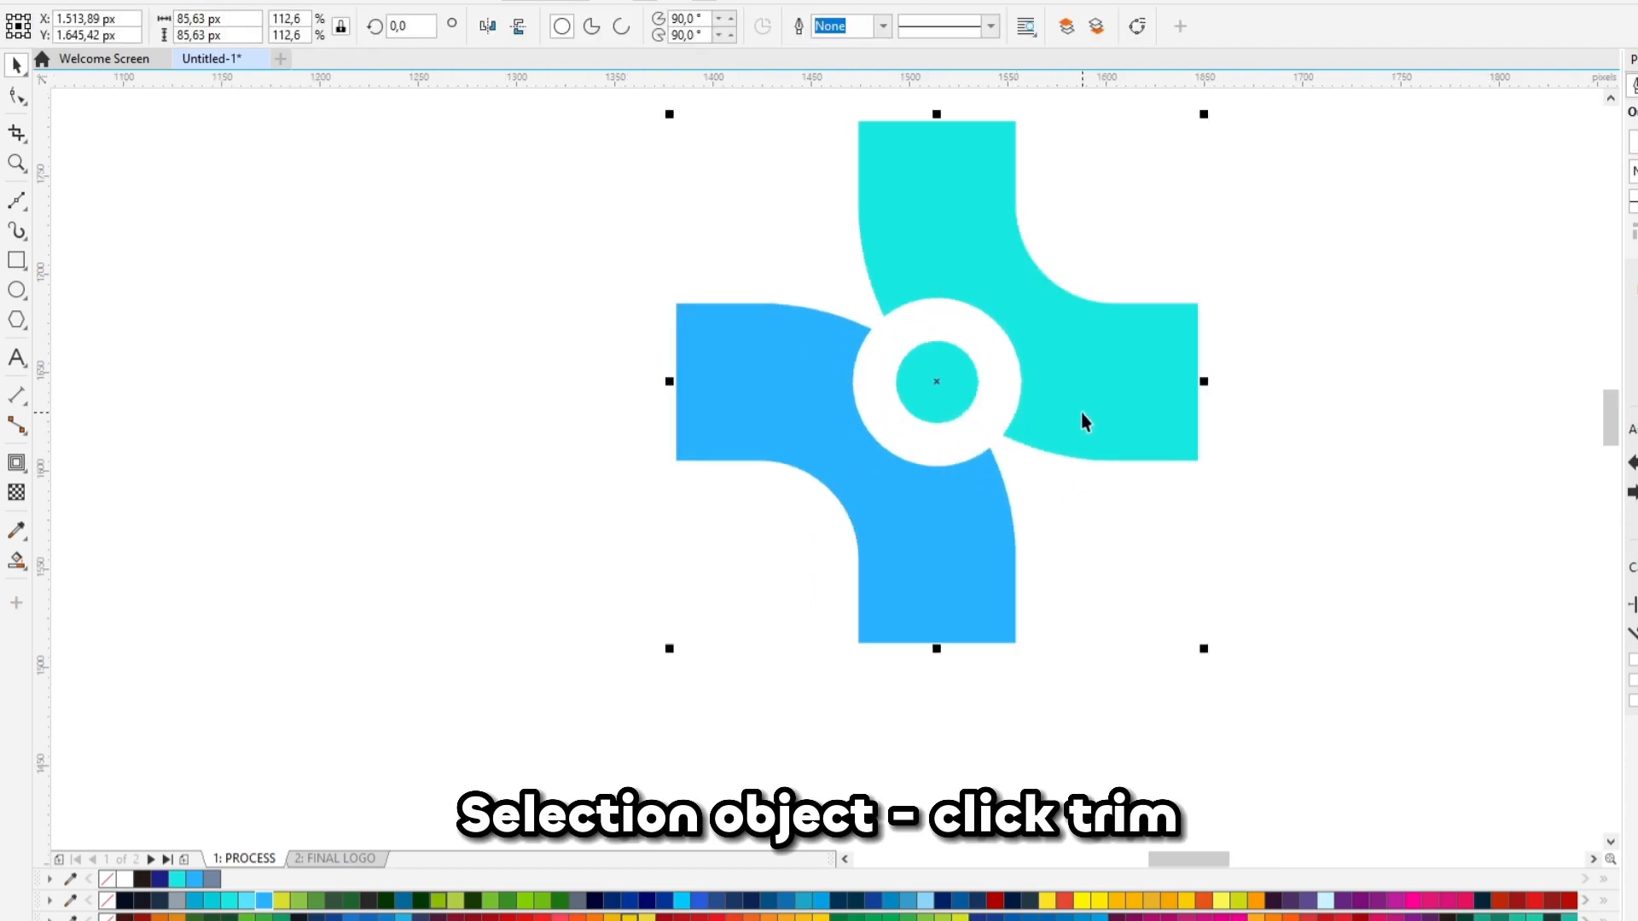
click(857, 267)
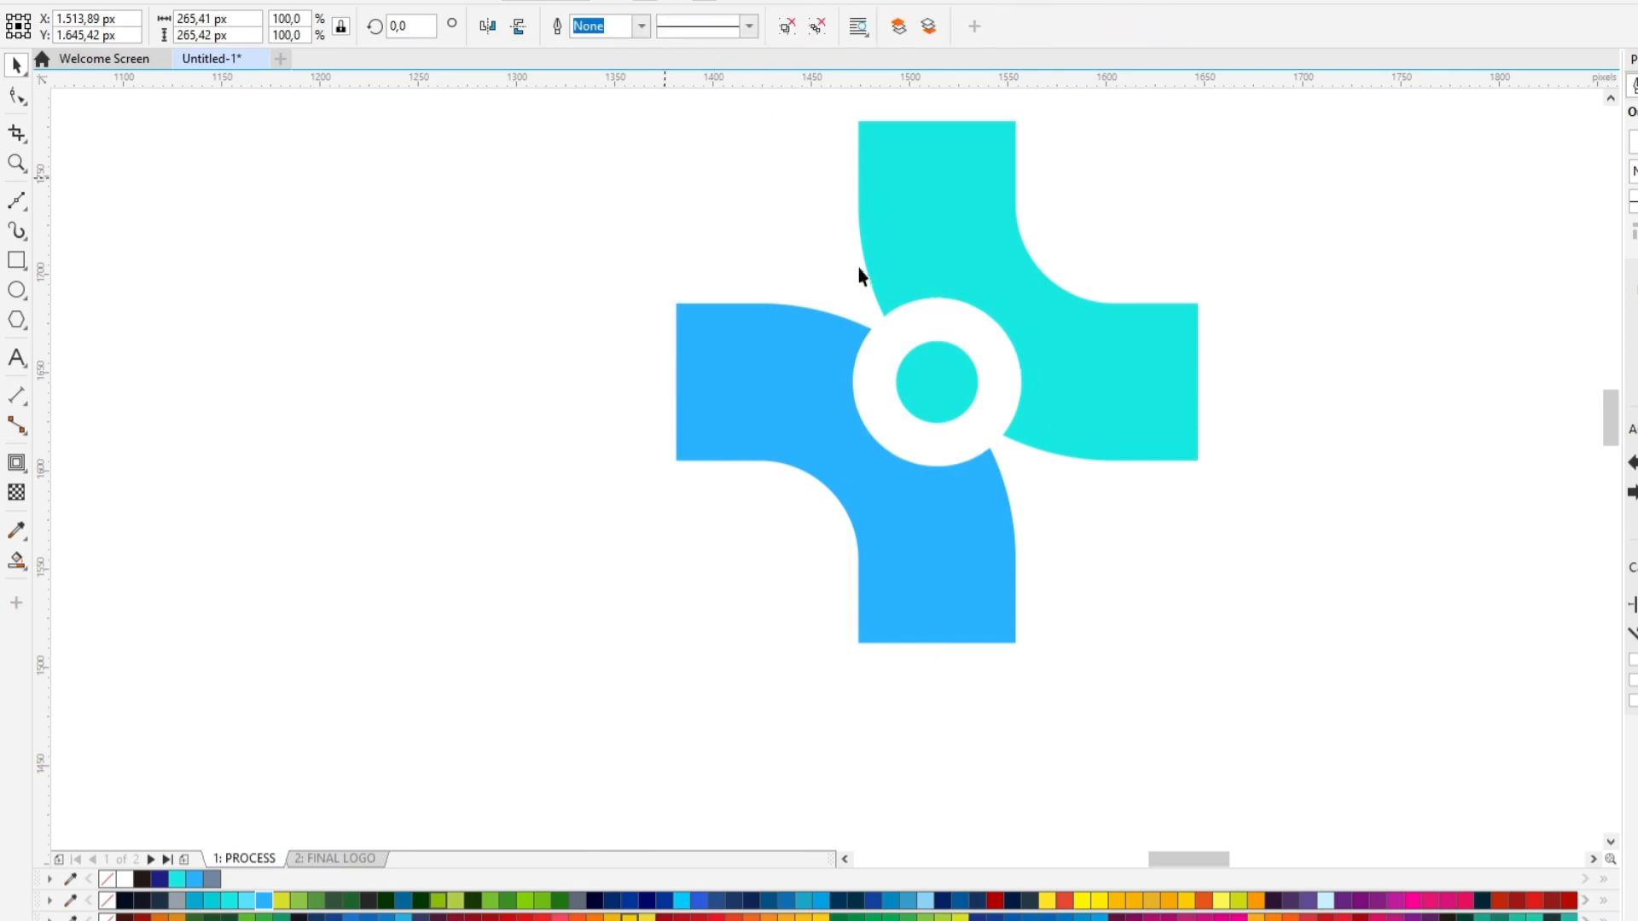
click(924, 321)
key(Delete)
Ungroup all objects in the trimmed curved pieces
click(1112, 390)
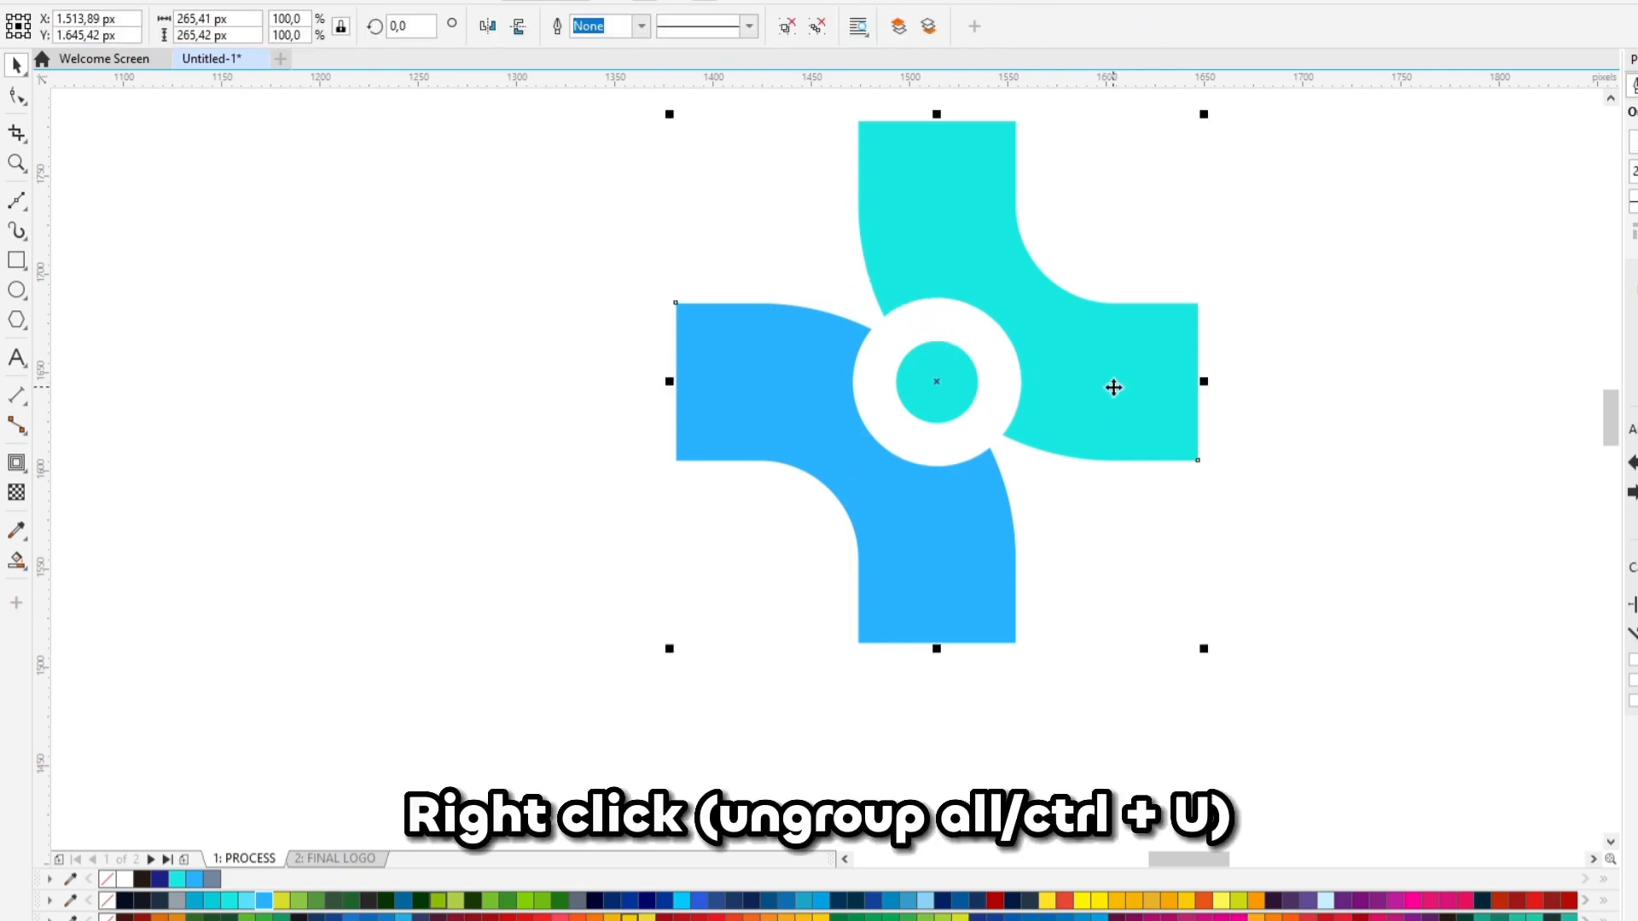
right_click(1110, 388)
click(1105, 357)
right_click(1107, 351)
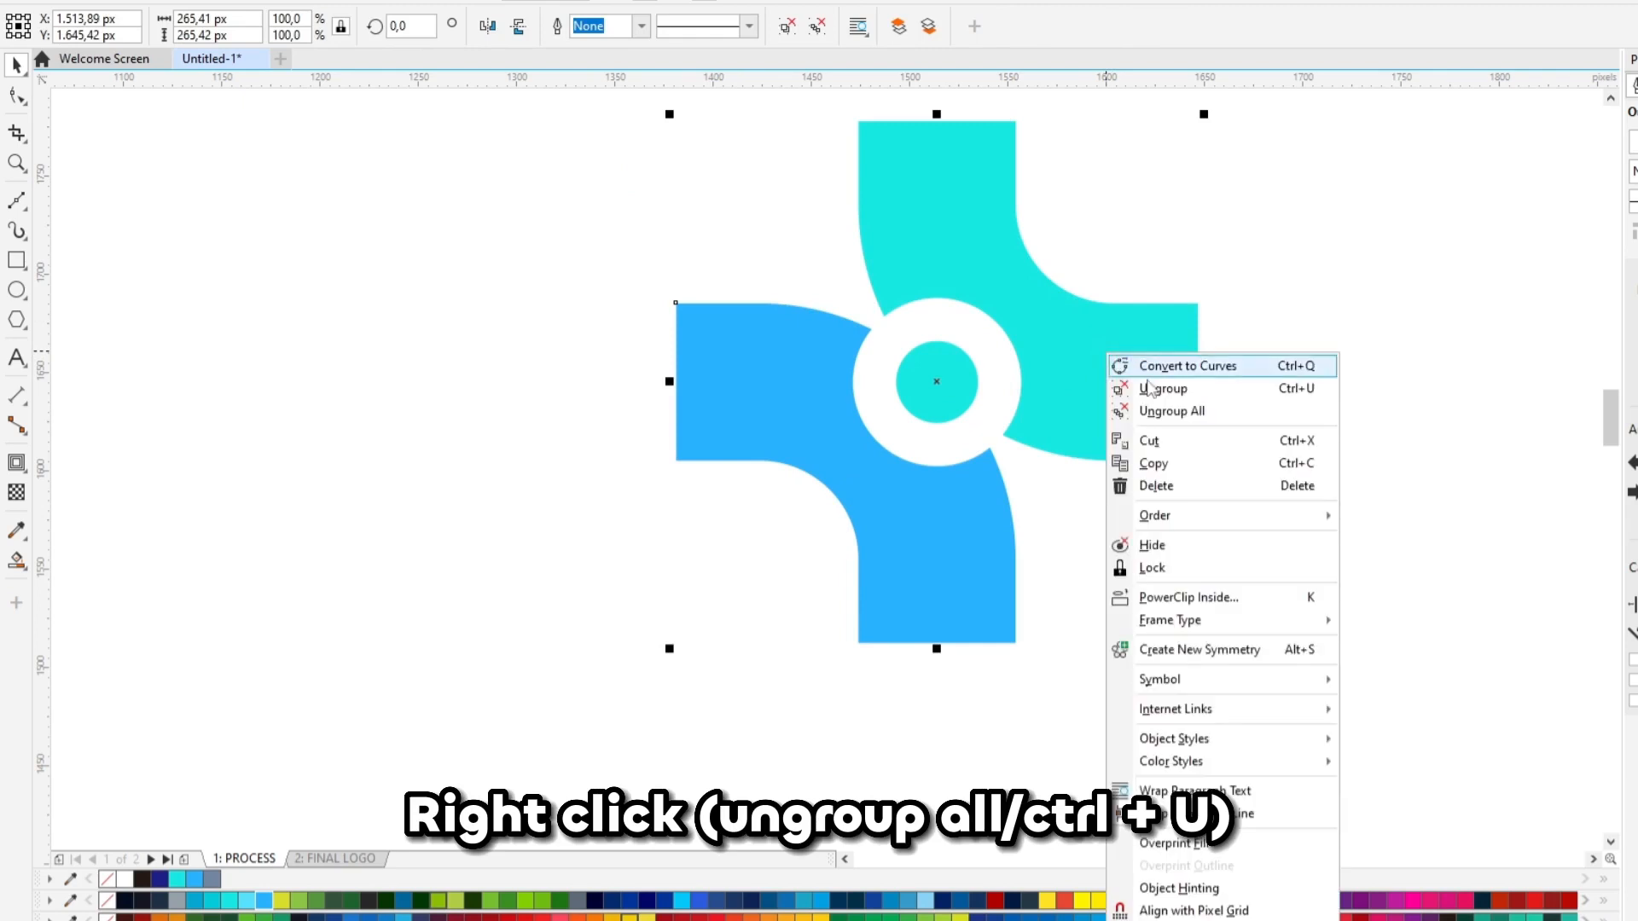
click(1147, 410)
Weld the small inner circle to the turquoise piece and group the result with the blue piece
click(953, 400)
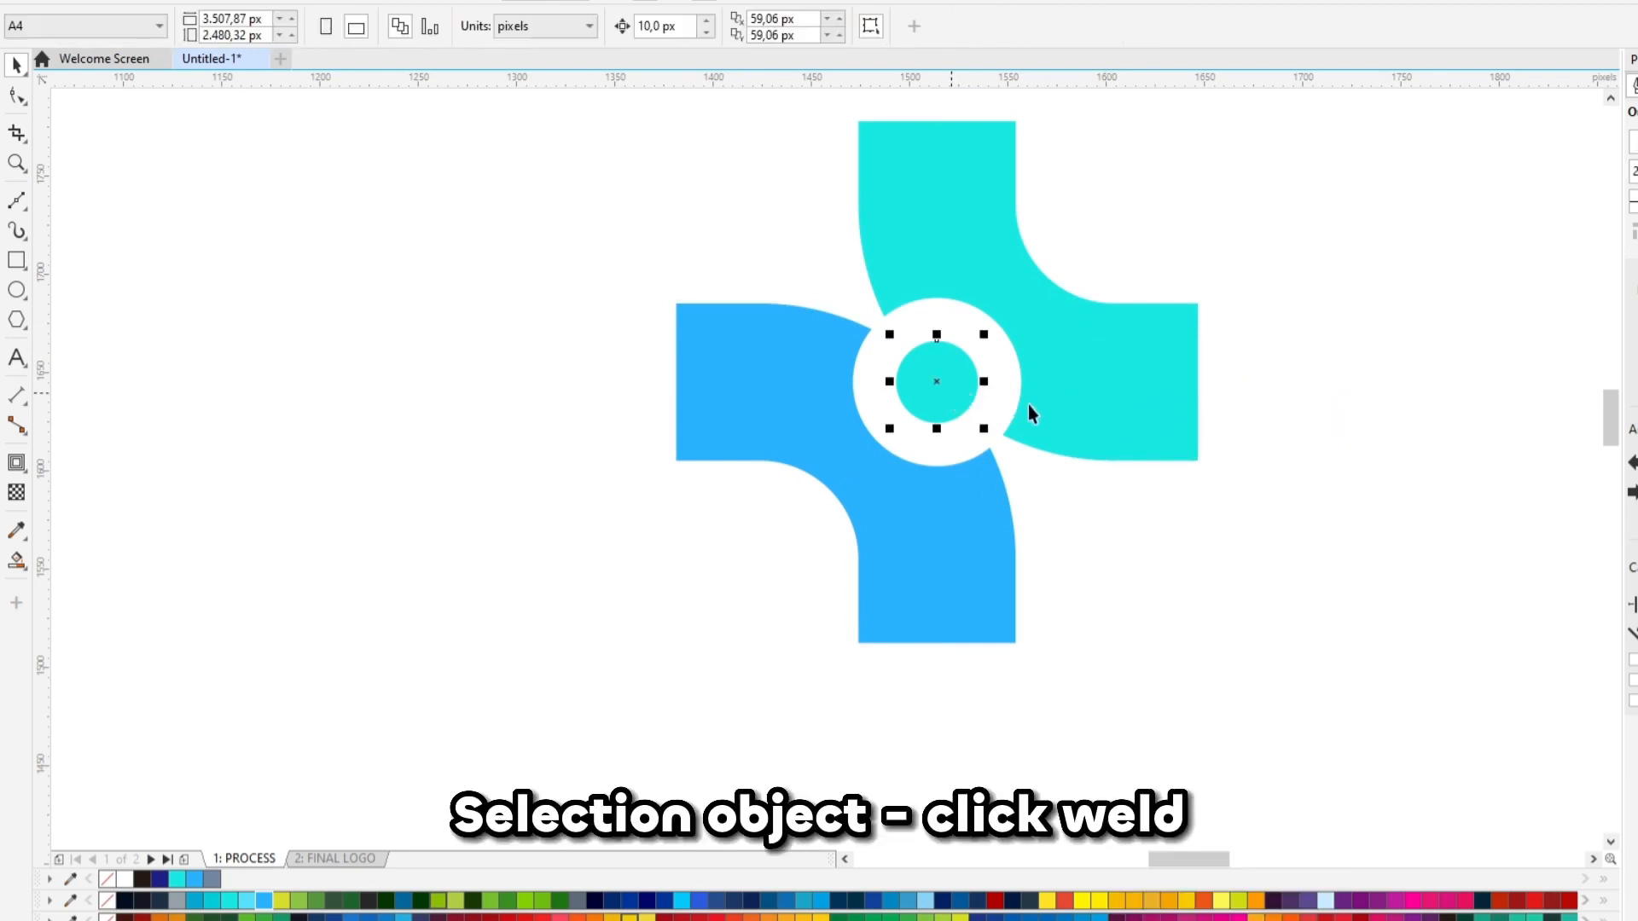
shift+click(1069, 404)
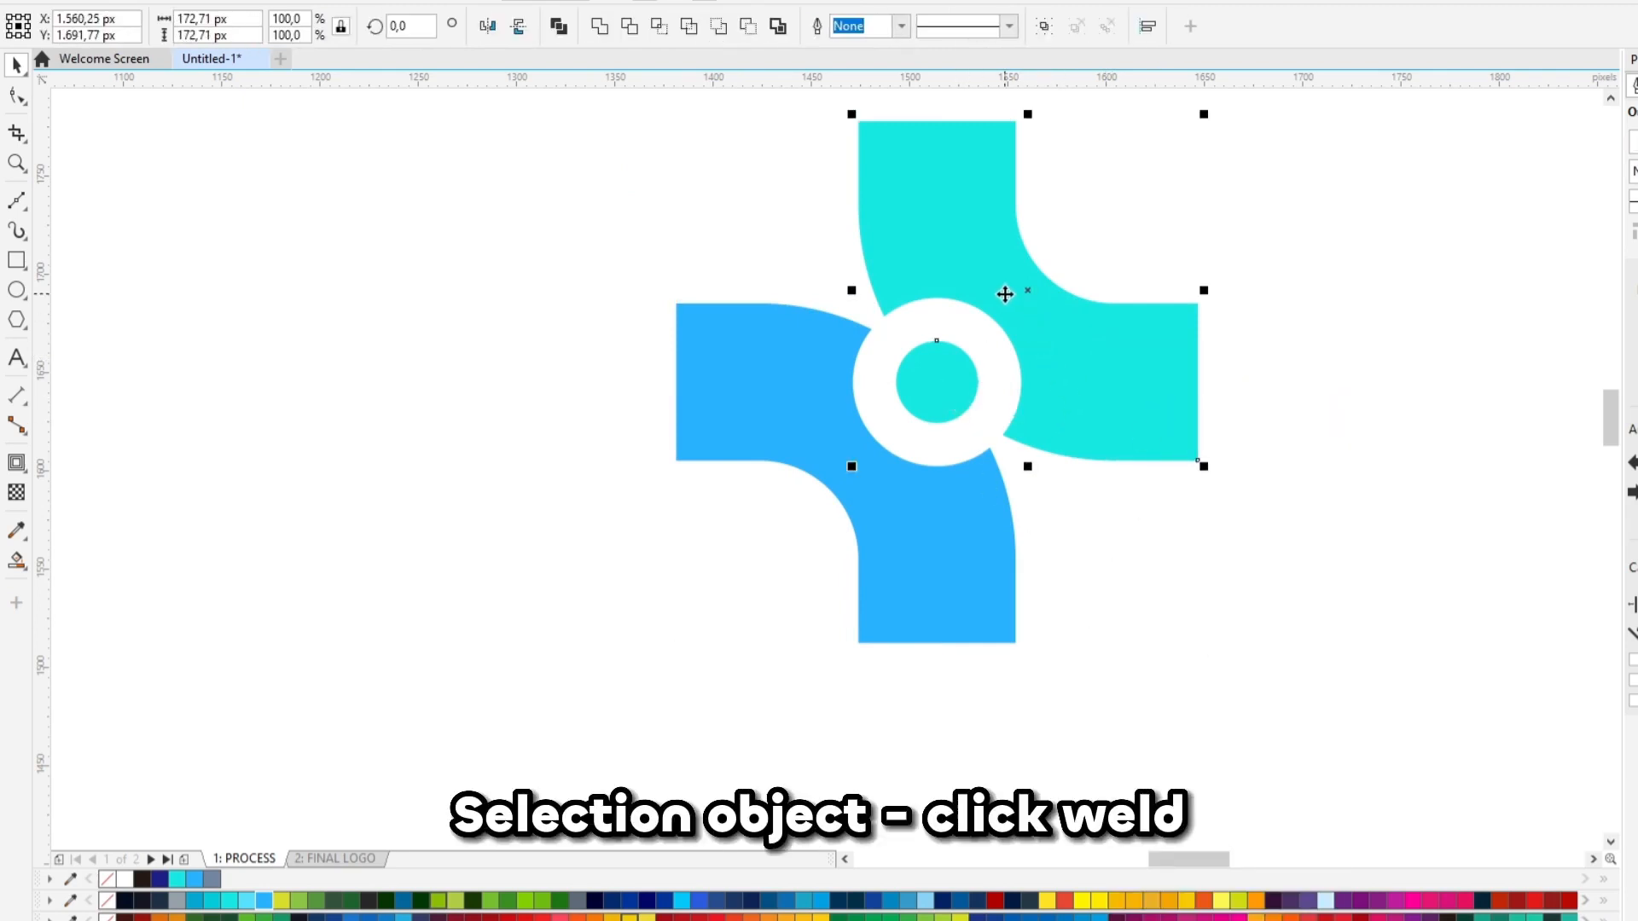
click(599, 27)
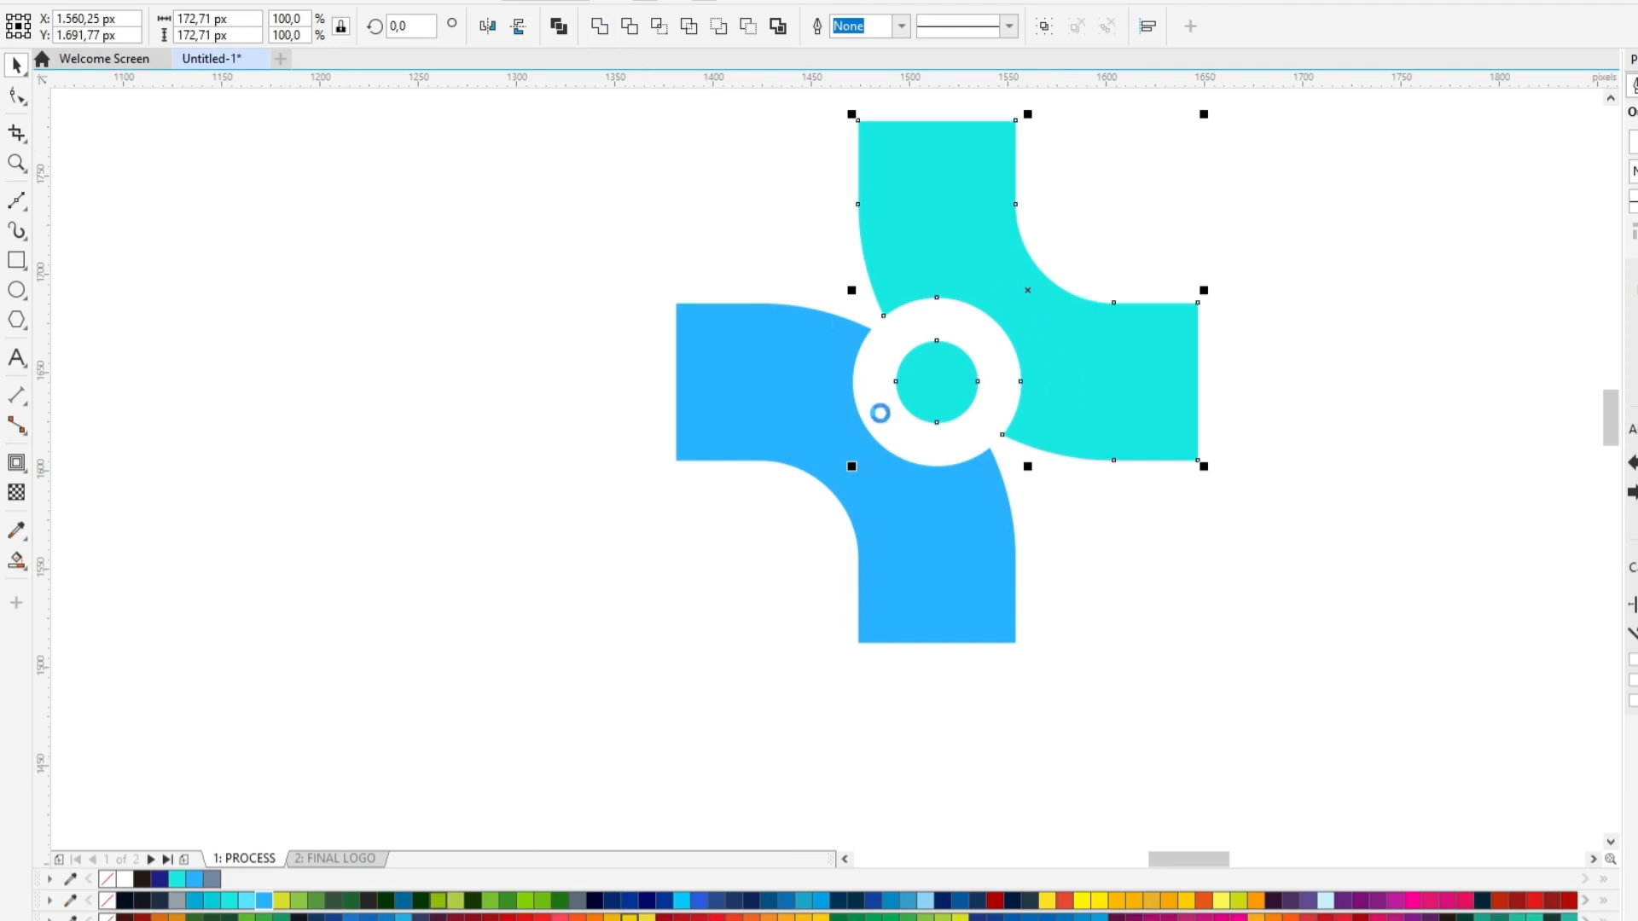
shift+click(836, 444)
key(ctrl+g)
Move the emblem further into the page's left half and place the HealthHub text to its right
scroll(1096, 438, down, 2)
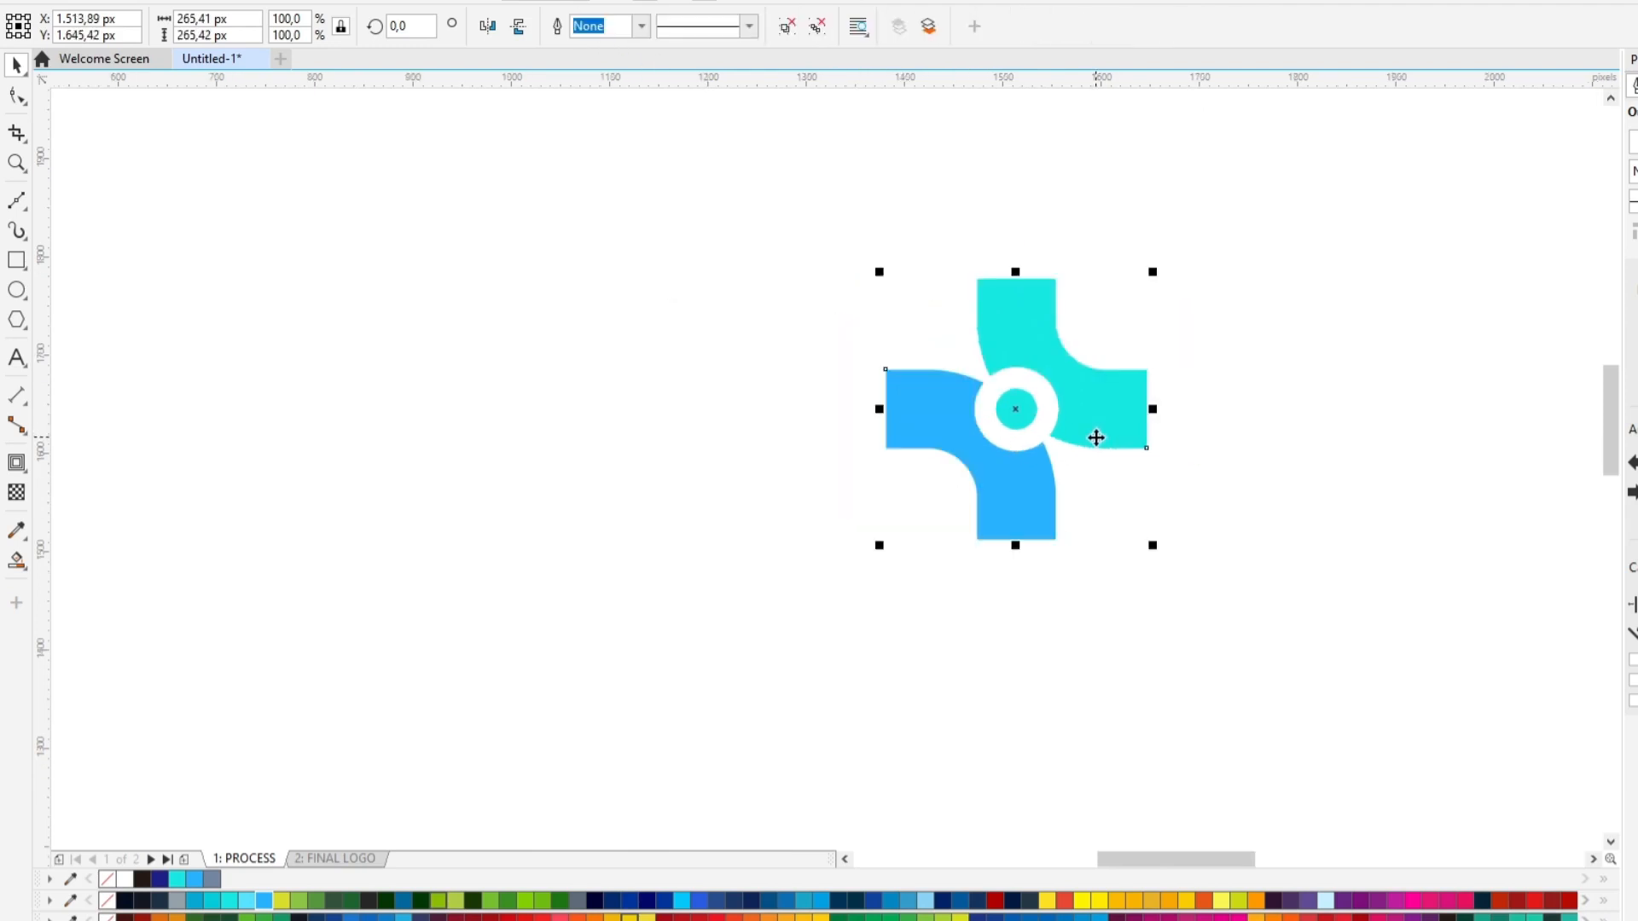
scroll(1096, 437, down, 2)
drag(1099, 437, 977, 415)
scroll(978, 415, down, 2)
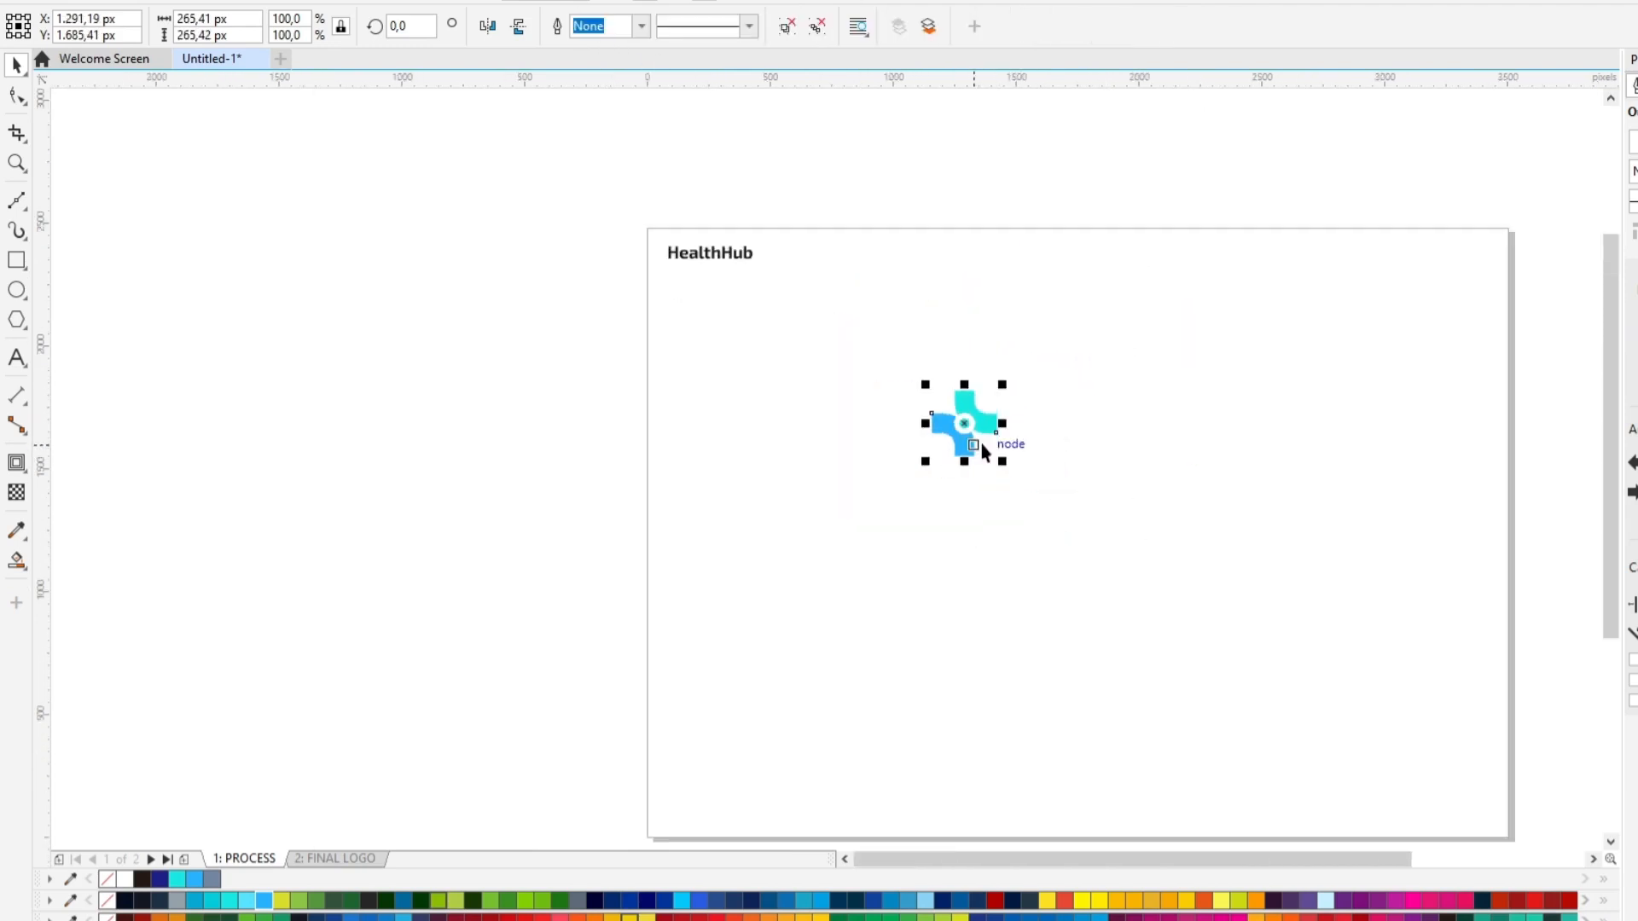
mouse_move(712, 260)
mouse_down()
mouse_move(989, 417)
mouse_move(1045, 424)
mouse_up()
scroll(1035, 423, up, 2)
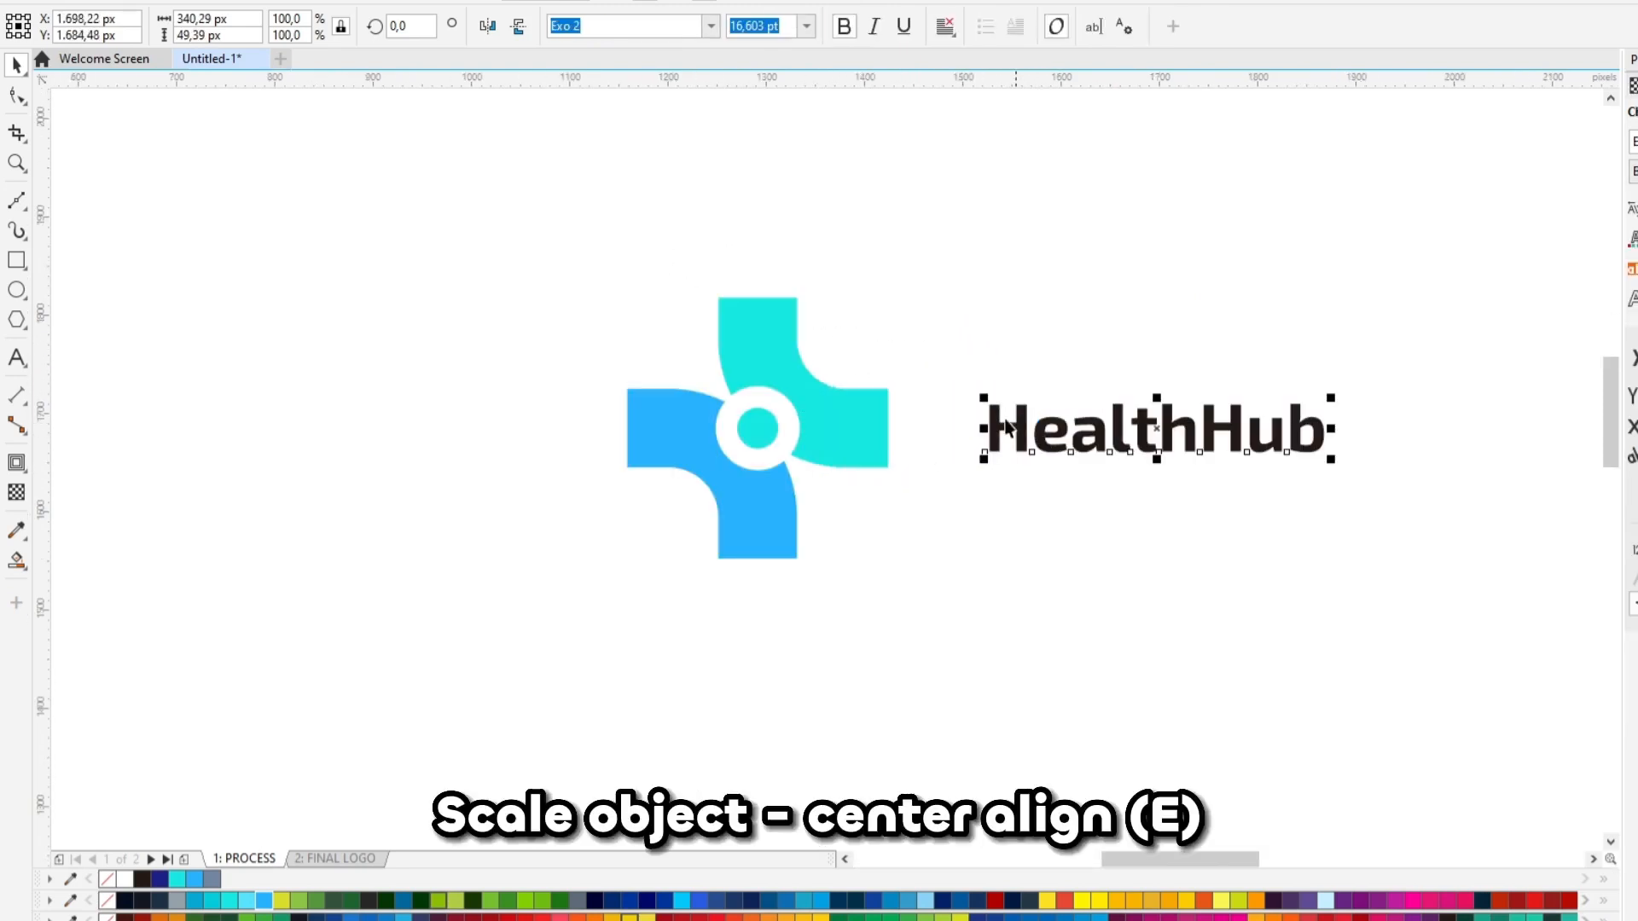
Enlarge the HealthHub text to about 719 px wide and move it close beside the emblem
scroll(1088, 441, down, 1)
drag(1145, 434, 1331, 574)
scroll(998, 441, up, 2)
drag(998, 442, 918, 425)
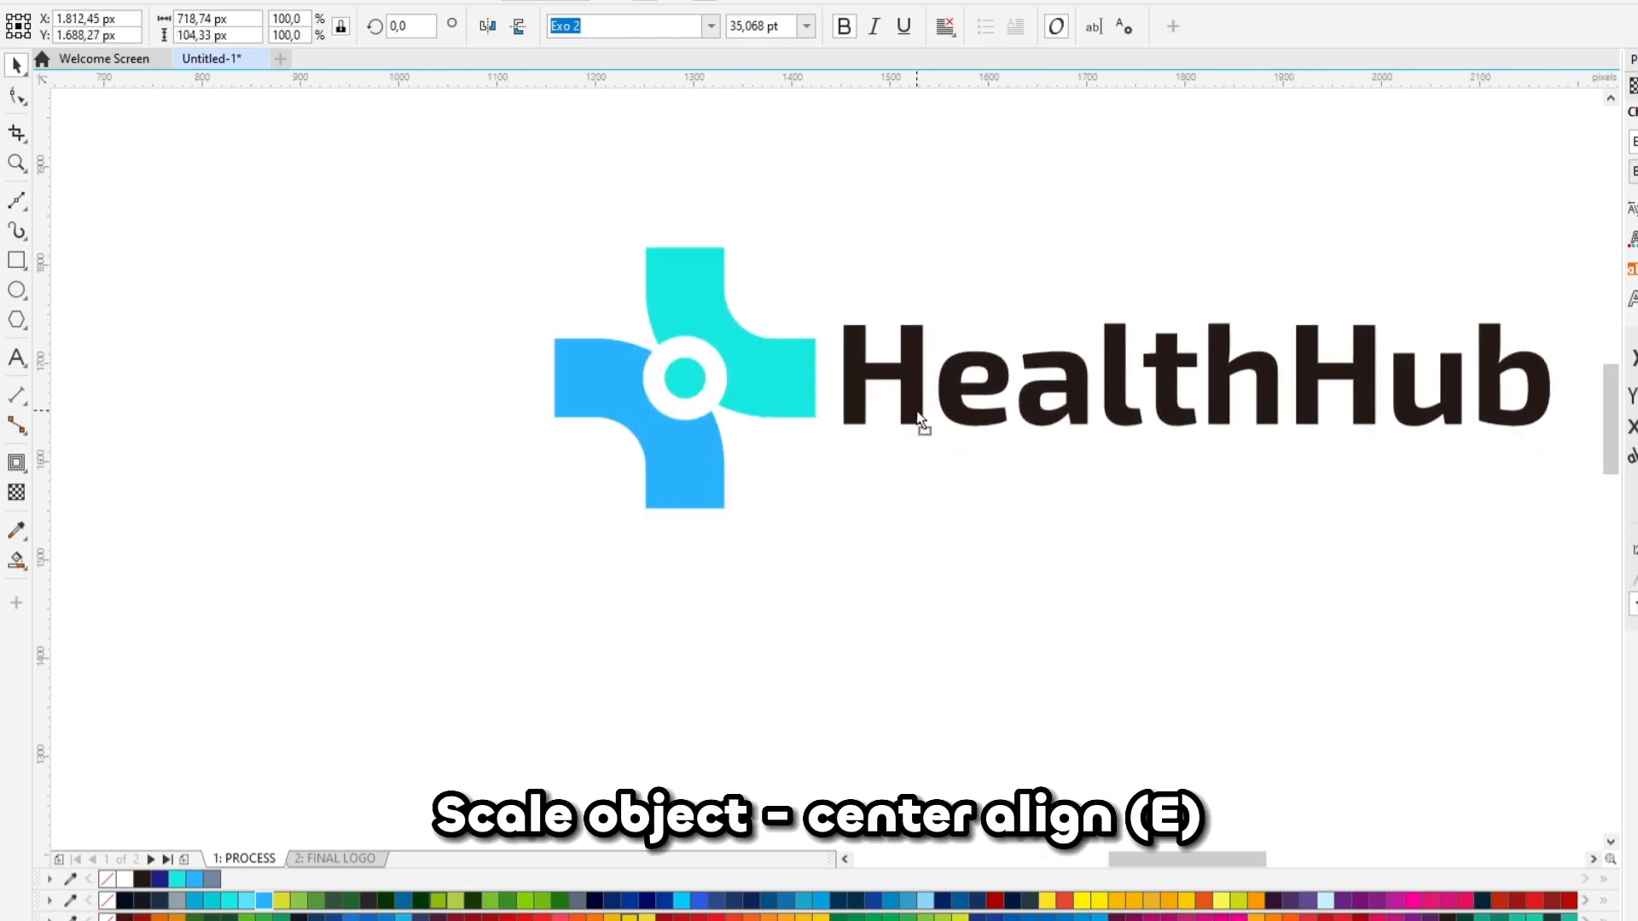
Align the emblem and the HealthHub text on their horizontal centre line
click(783, 388)
shift+click(857, 409)
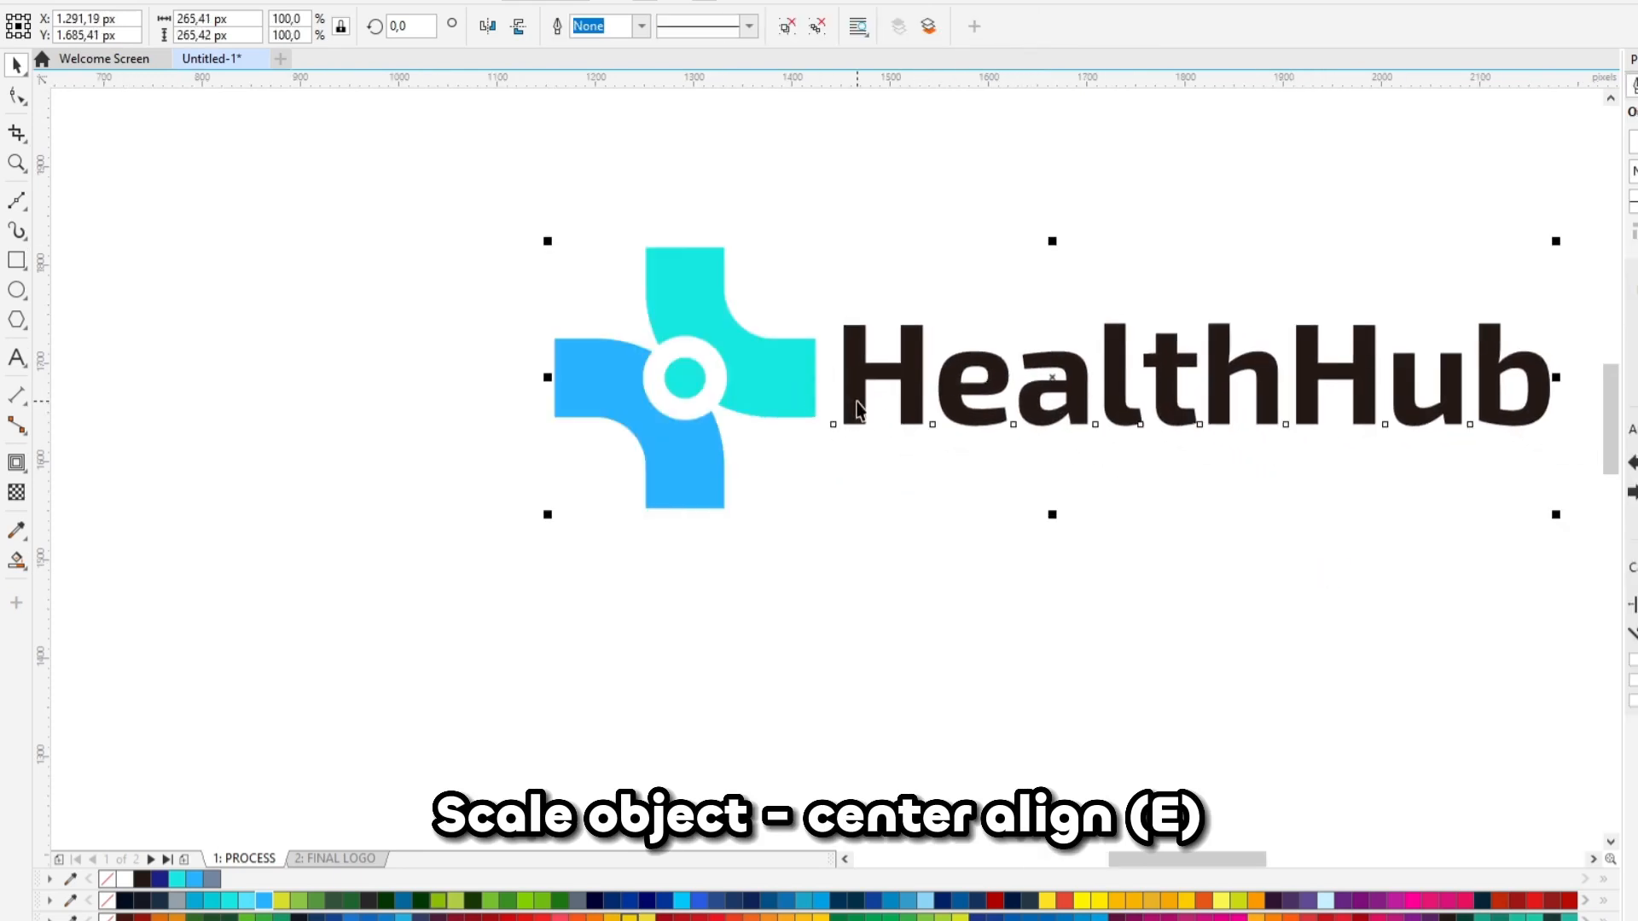
key(e)
click(867, 473)
Scale the emblem down proportionally to about 209 px wide
click(786, 393)
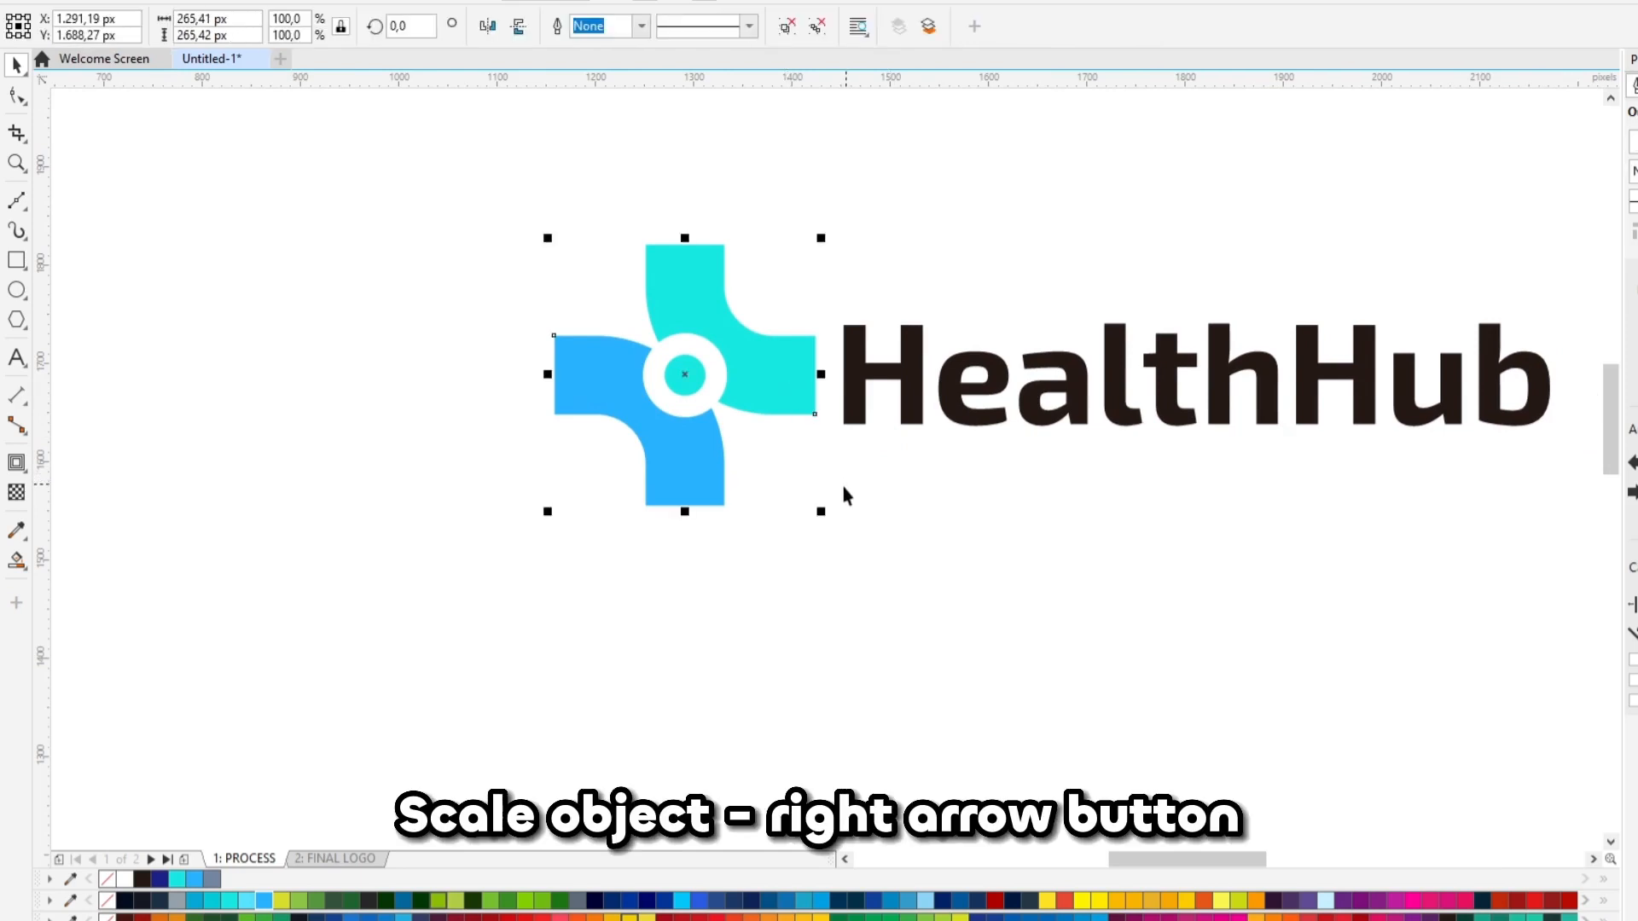
drag(825, 513, 801, 519)
drag(796, 521, 797, 505)
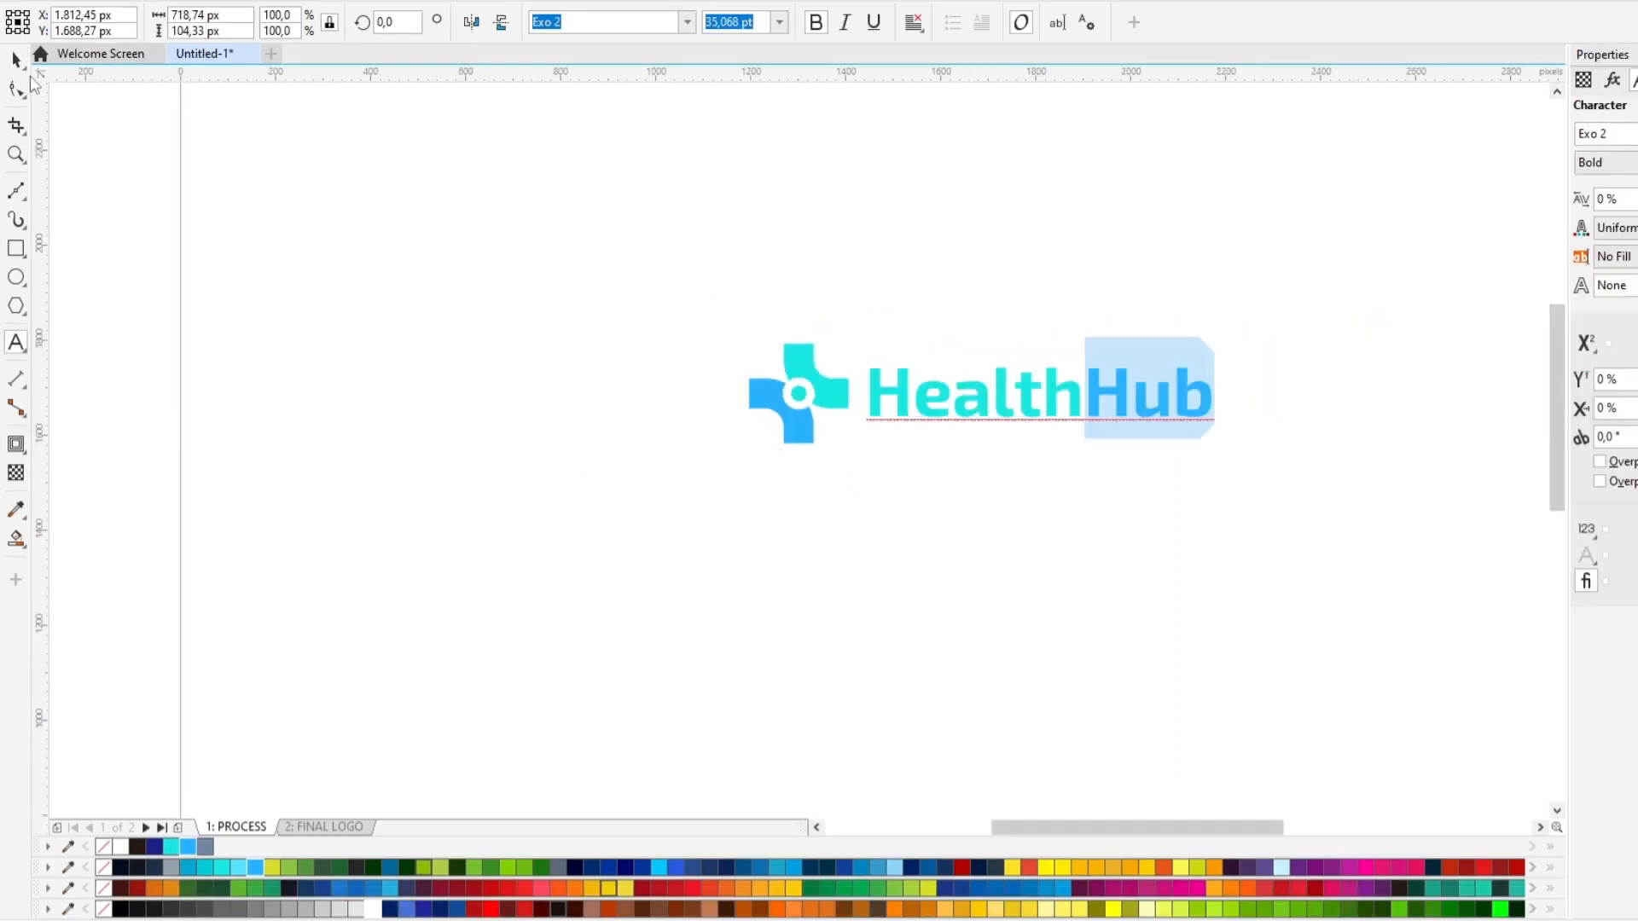
Finish text editing and fill the whole HealthHub text with the emblem's light blue
click(15, 61)
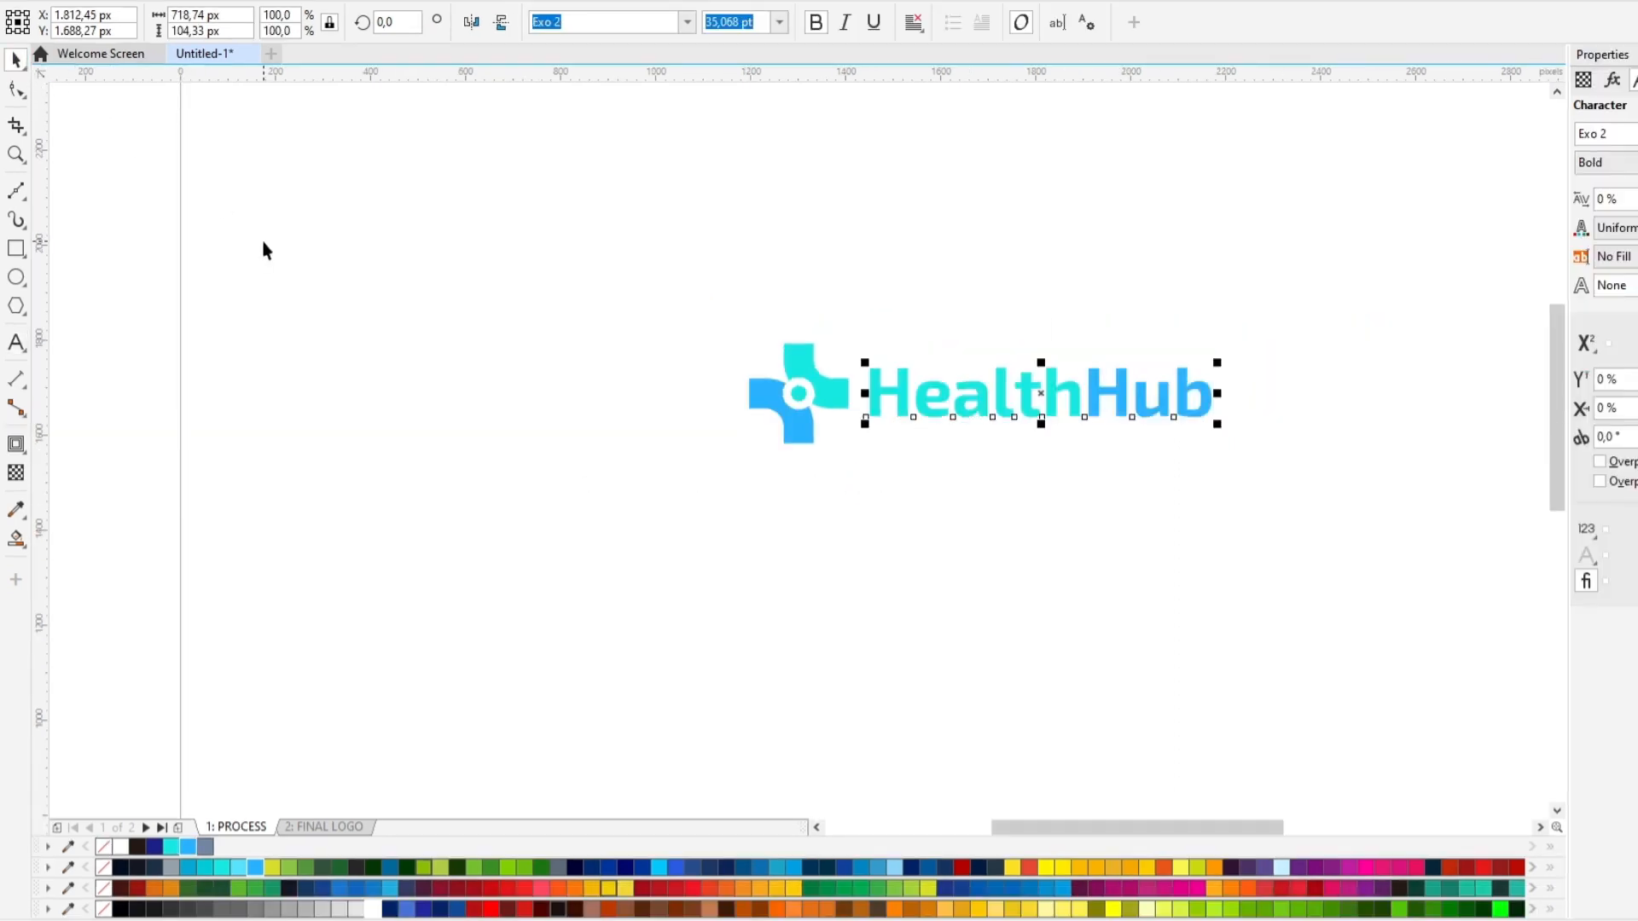
click(264, 245)
scroll(831, 358, down, 1)
scroll(898, 401, up, 1)
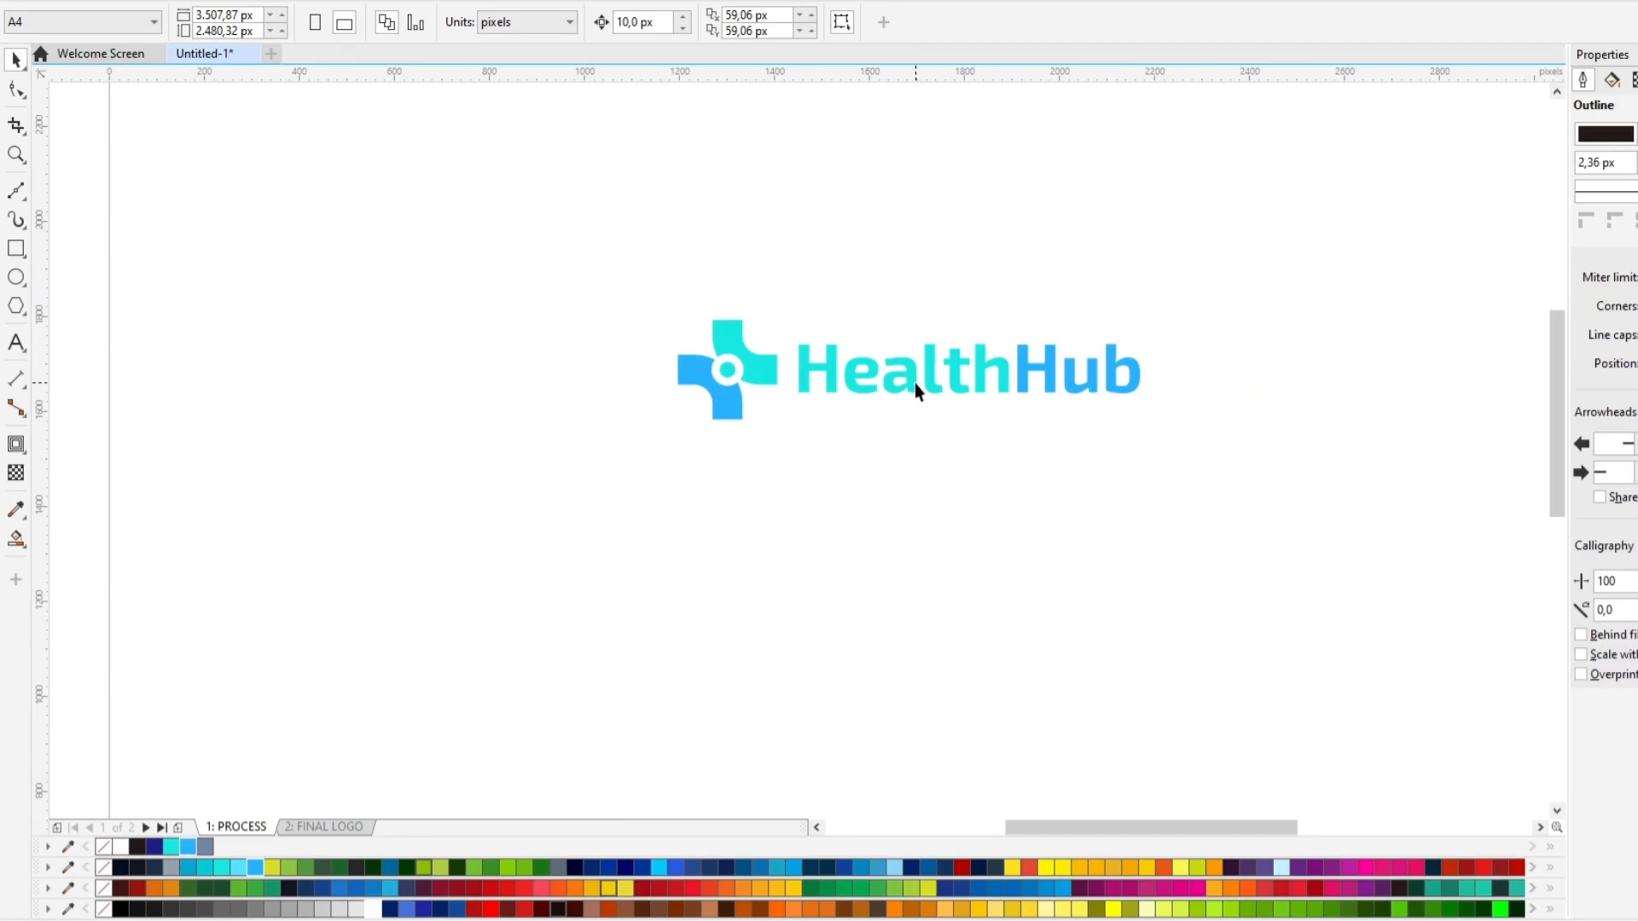
click(915, 382)
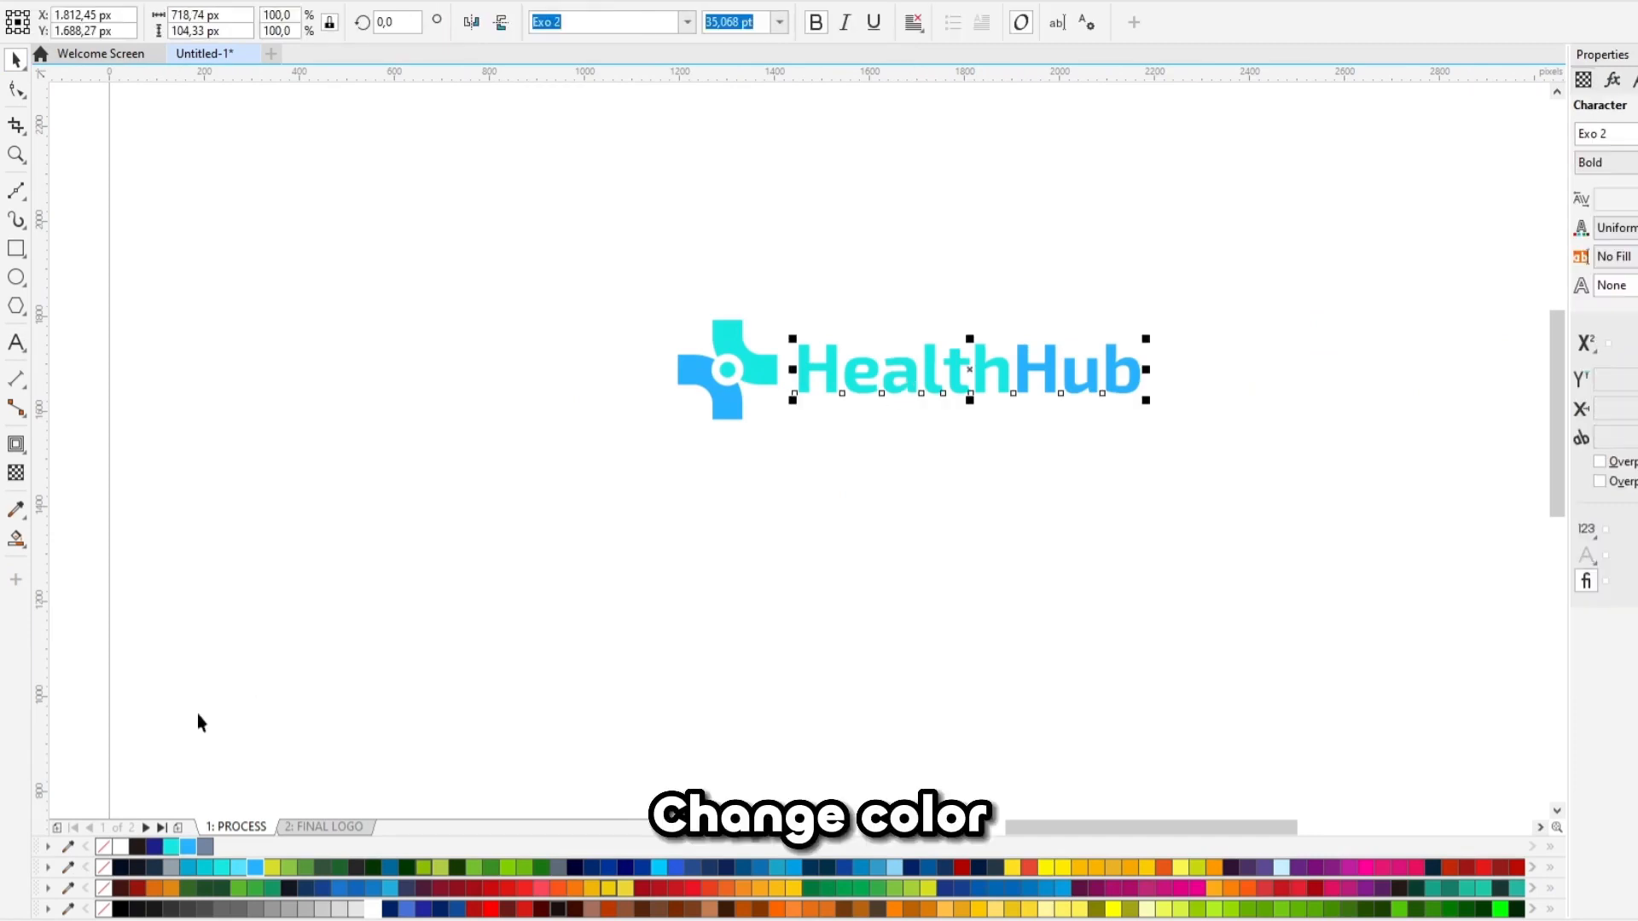
click(188, 846)
Fill only the letters "Hub" of the HealthHub text with turquoise
double_click(1013, 371)
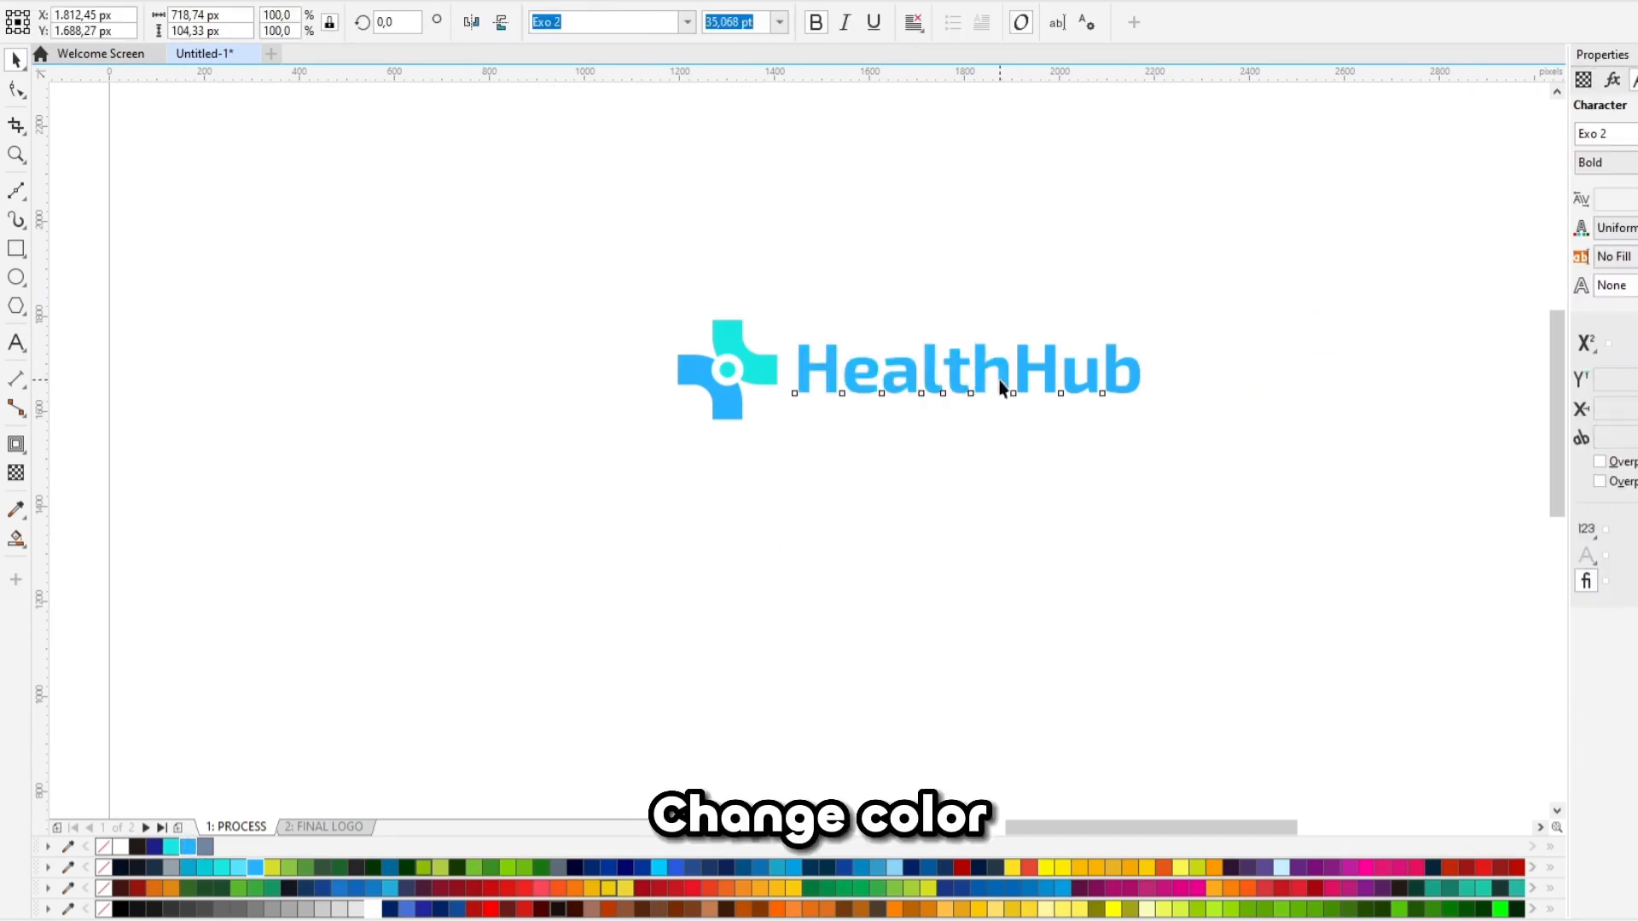
drag(1020, 369, 1143, 376)
click(172, 846)
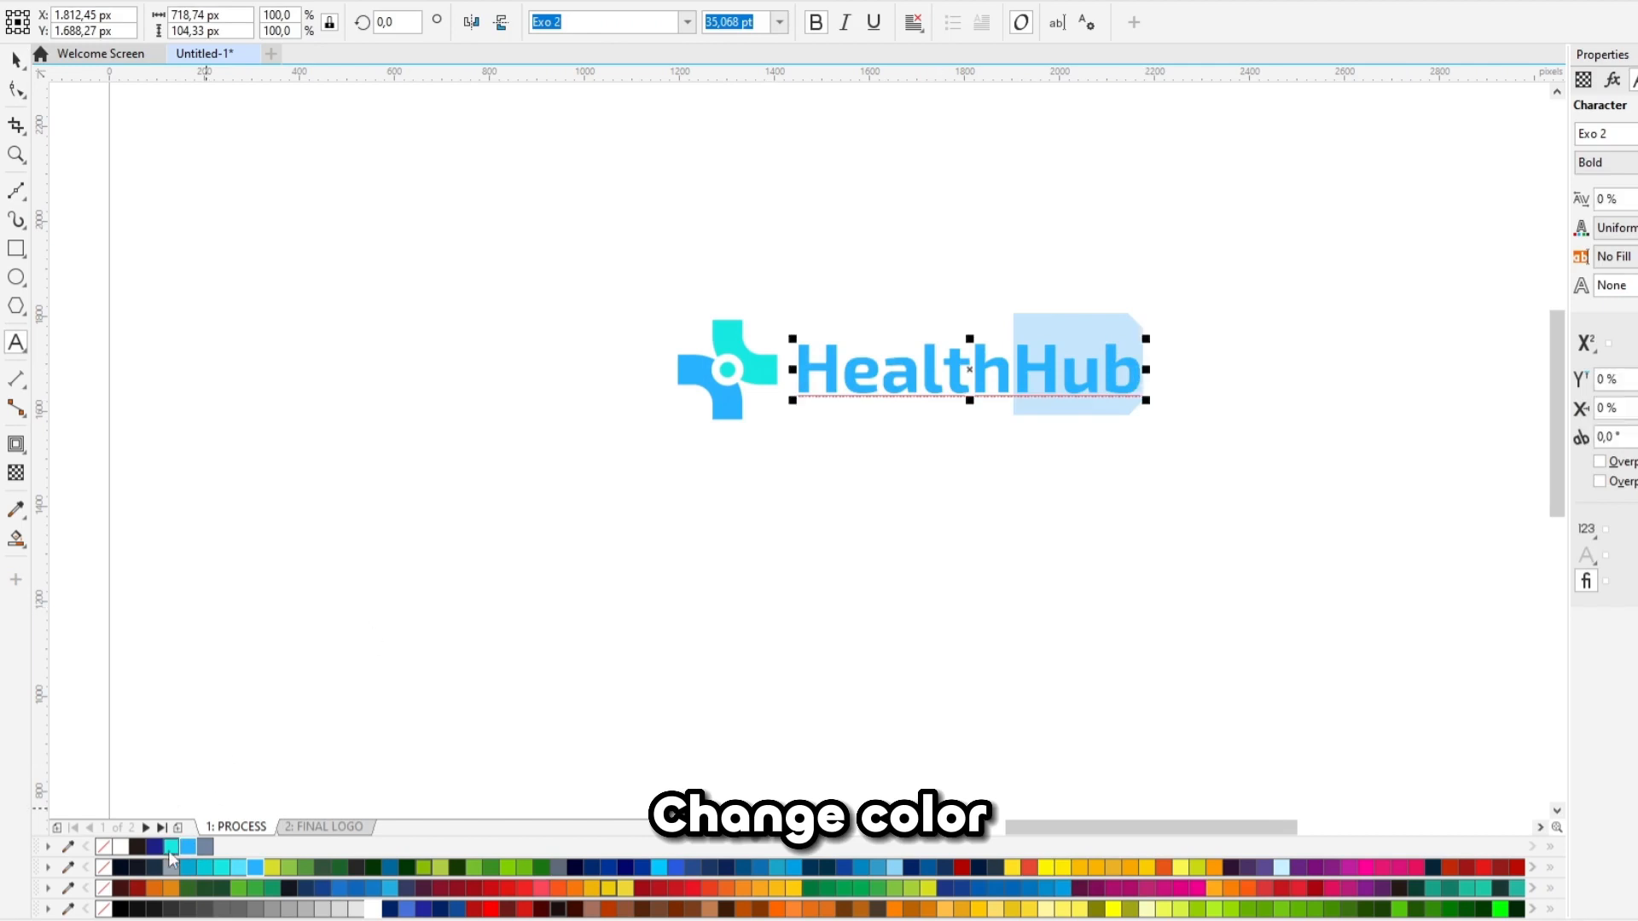
Shift the emblem about 8 px away from the text and nudge it up 10 px
scroll(790, 380, up, 1)
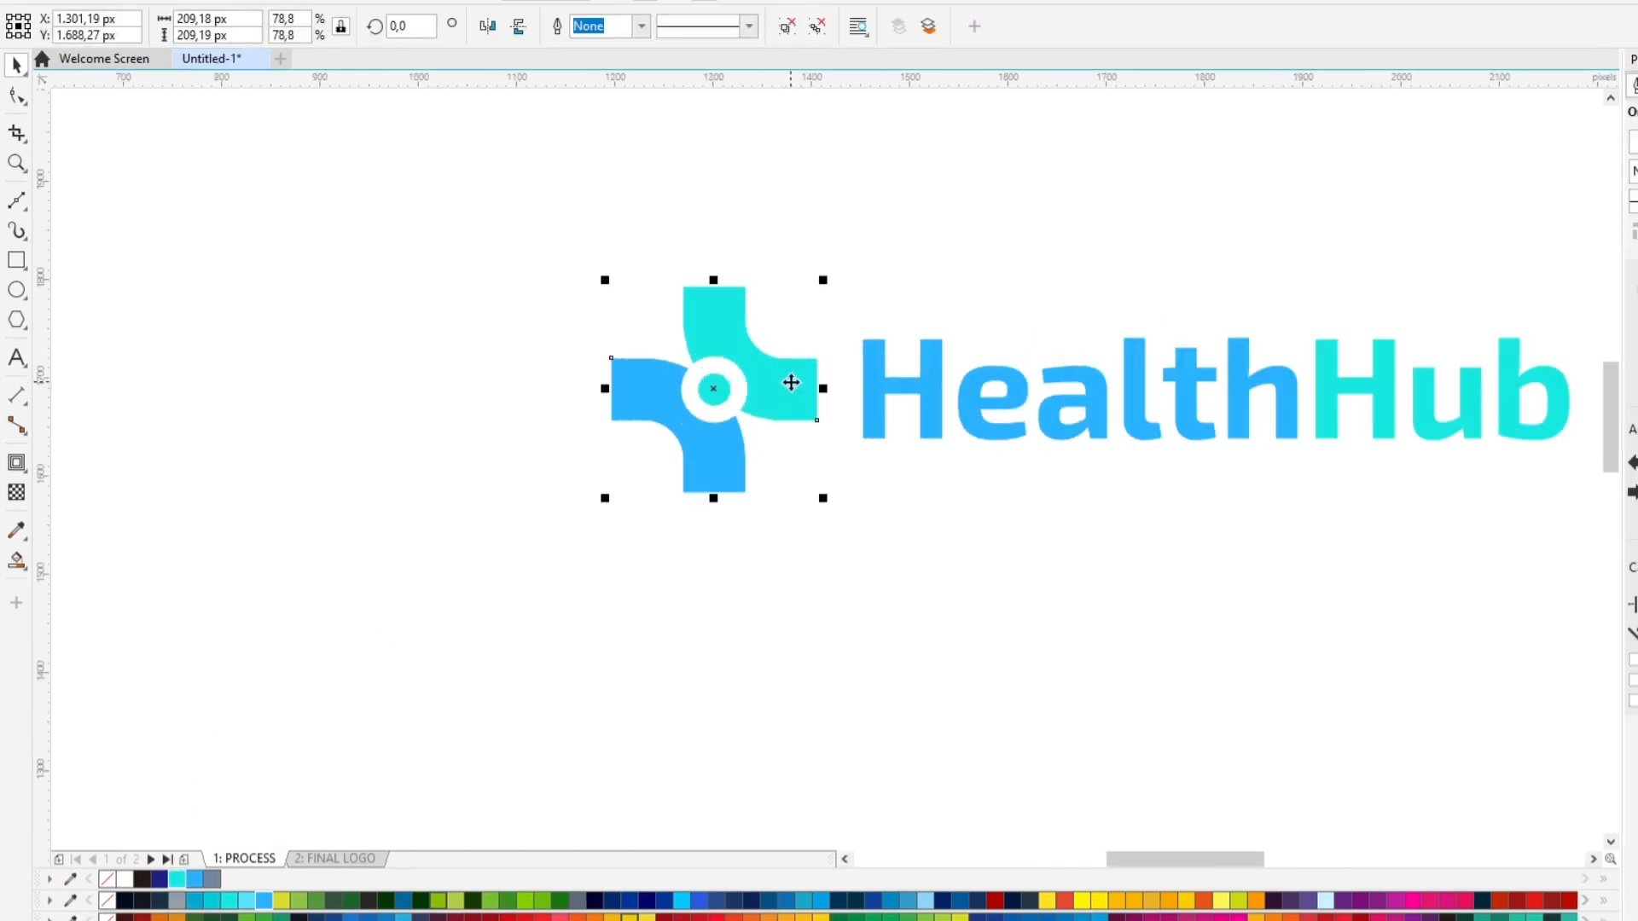
drag(789, 392, 781, 397)
click(835, 483)
scroll(845, 394, down, 1)
click(815, 402)
key(Up)
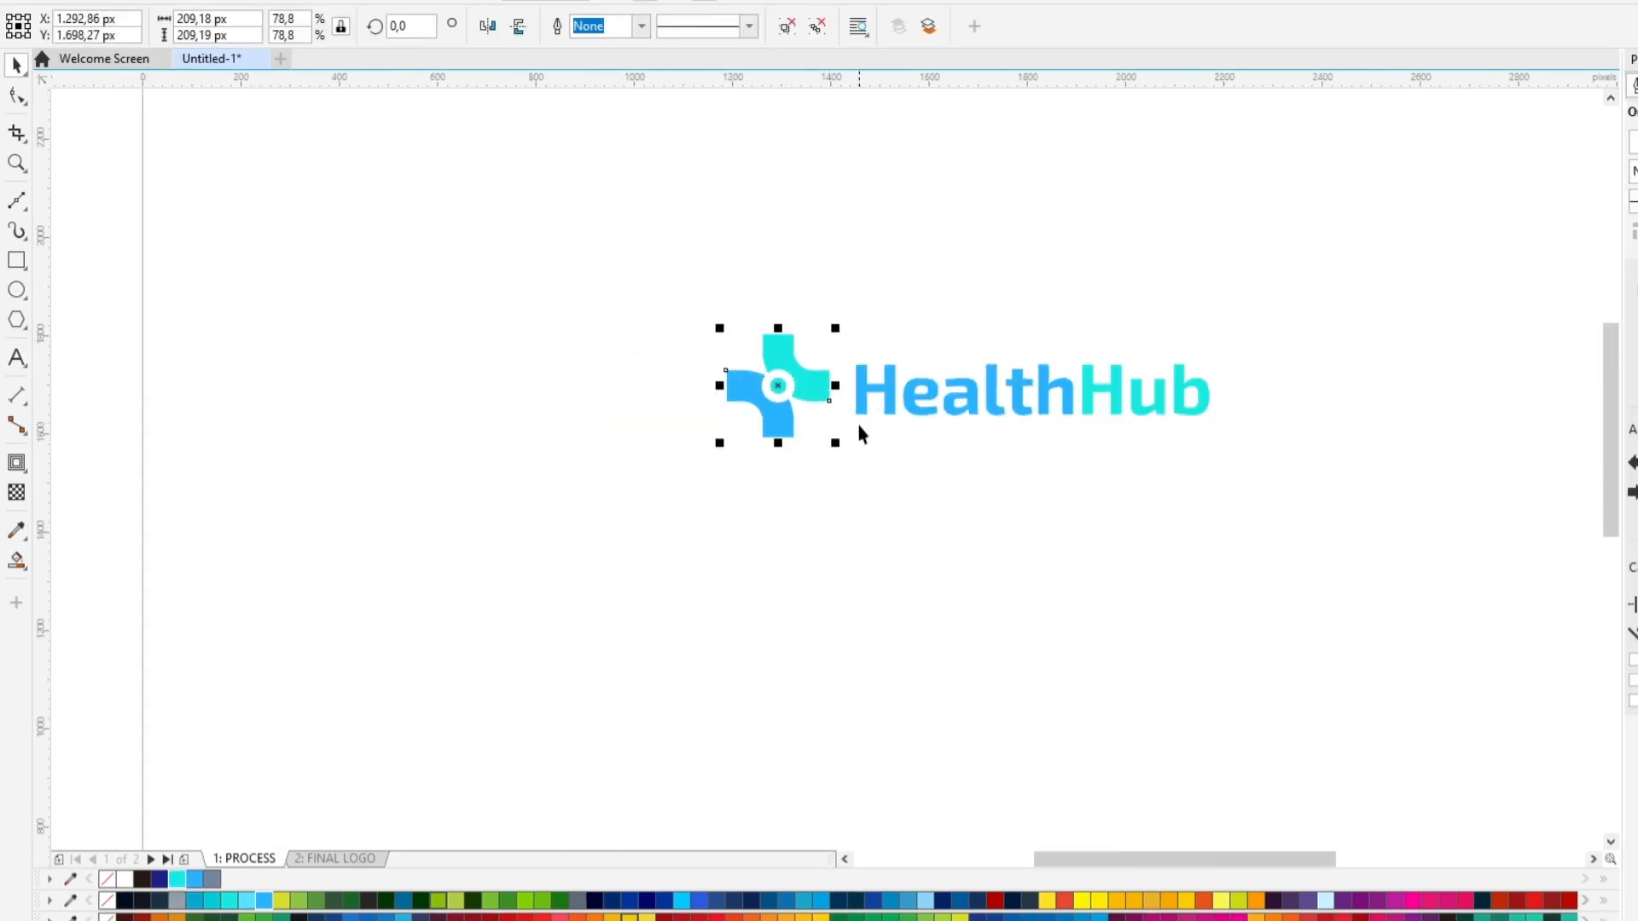
Group the emblem with the HealthHub text and scale the complete logo up to about 2,457 px wide
scroll(915, 436, down, 1)
click(1097, 470)
drag(778, 349, 778, 350)
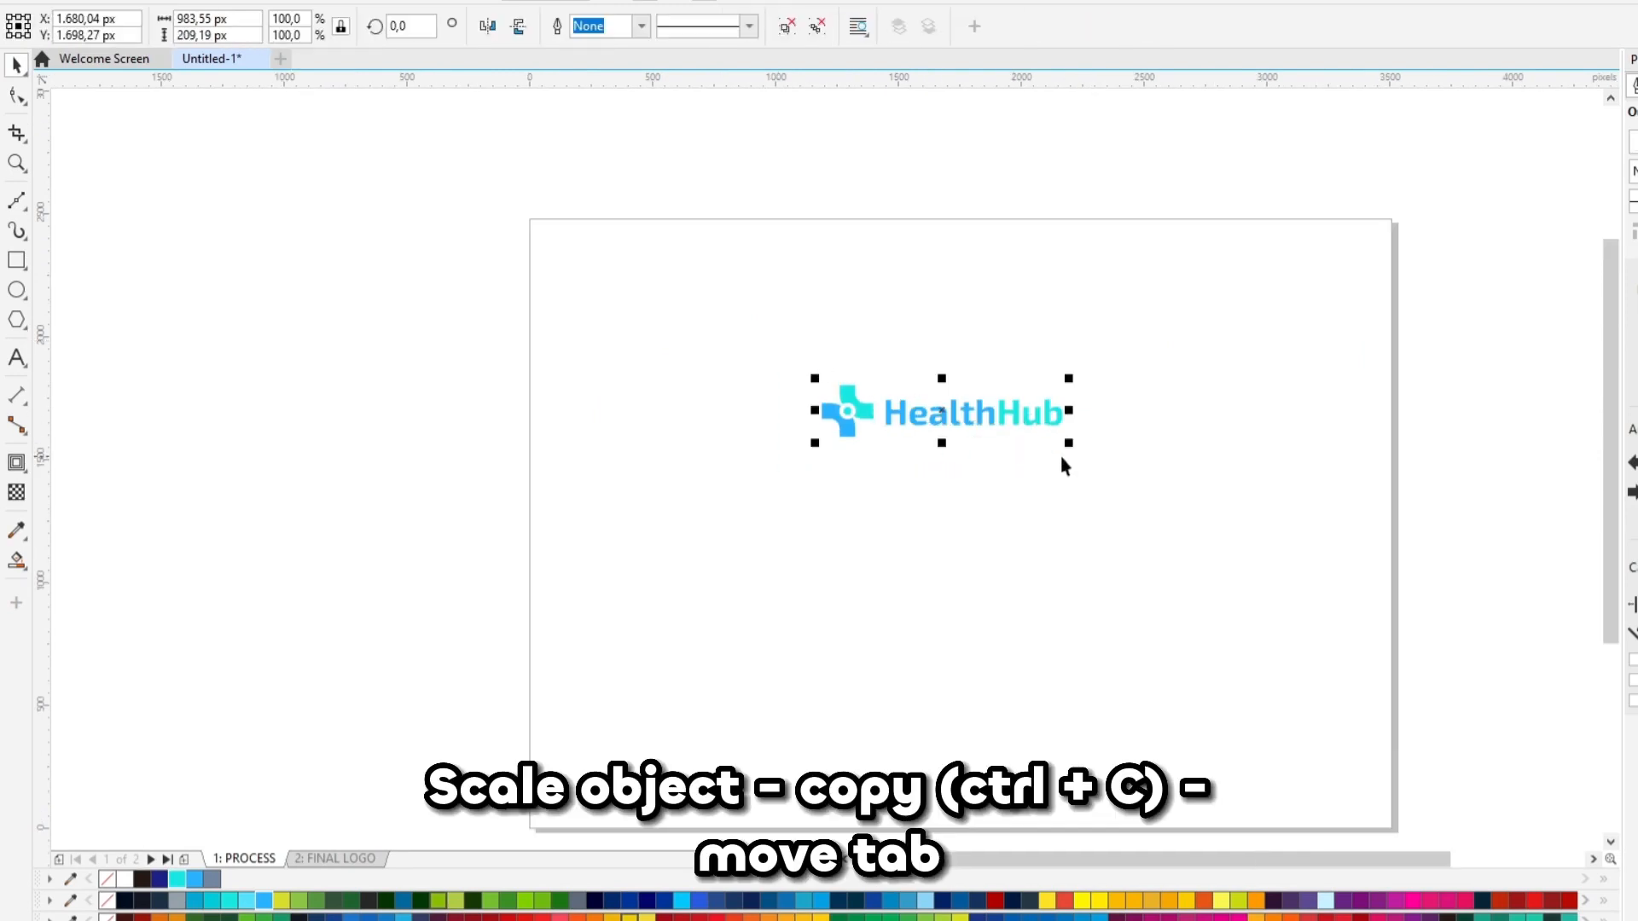
drag(1064, 446, 1254, 603)
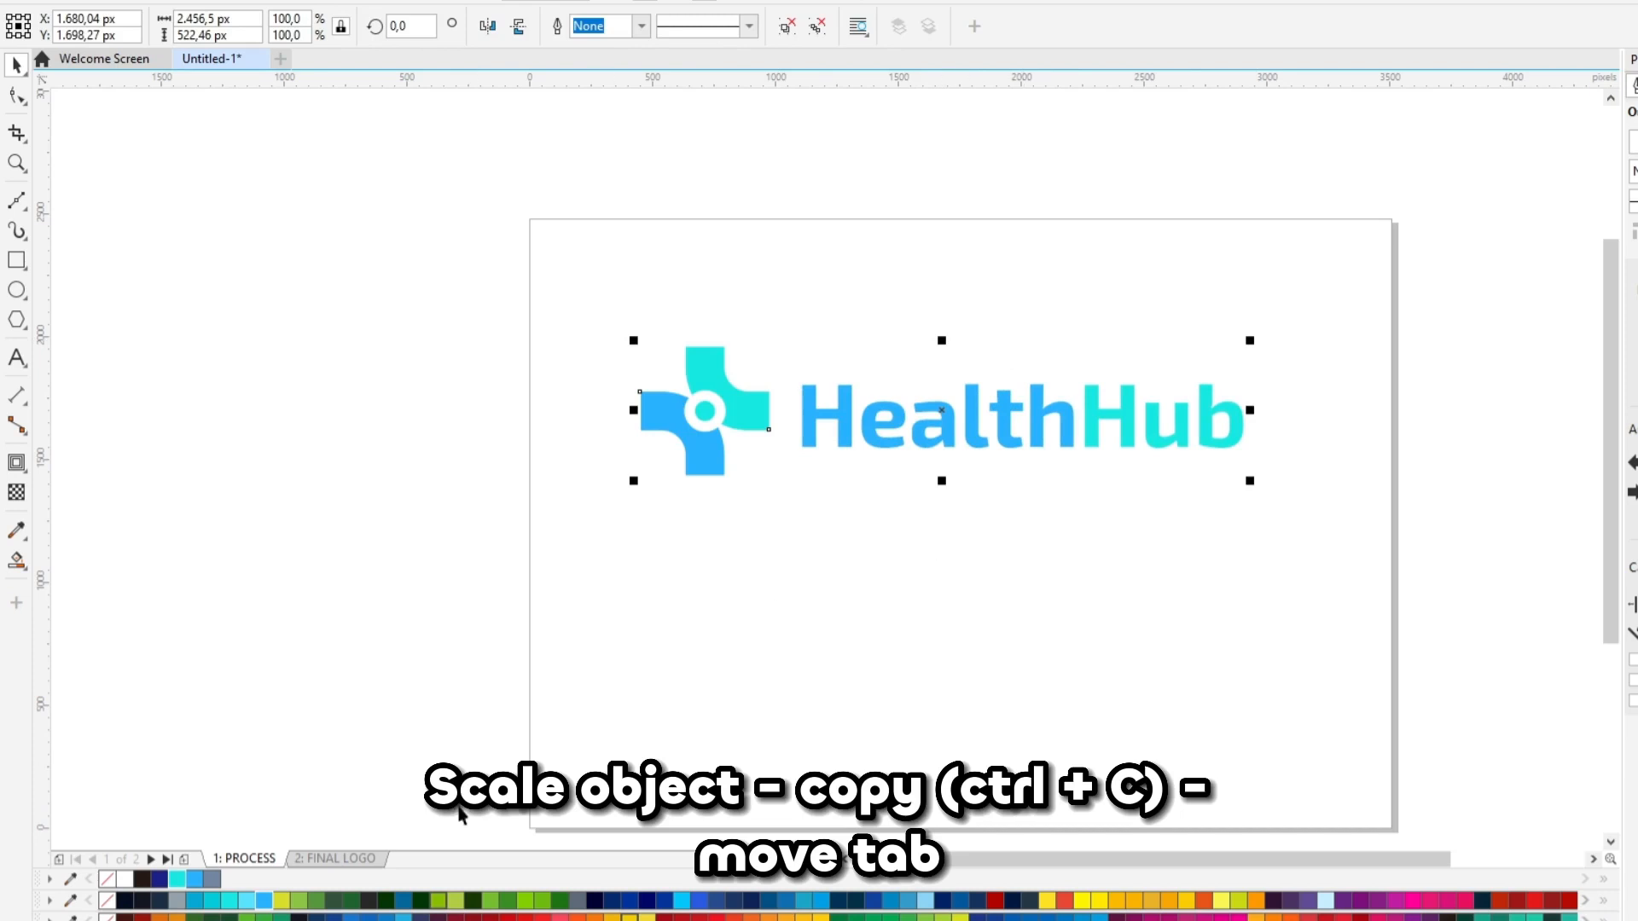
Paste the complete HealthHub logo onto the FINAL LOGO page and centre it in the upper-left frame
click(358, 858)
scroll(611, 501, down, 2)
key(ctrl+v)
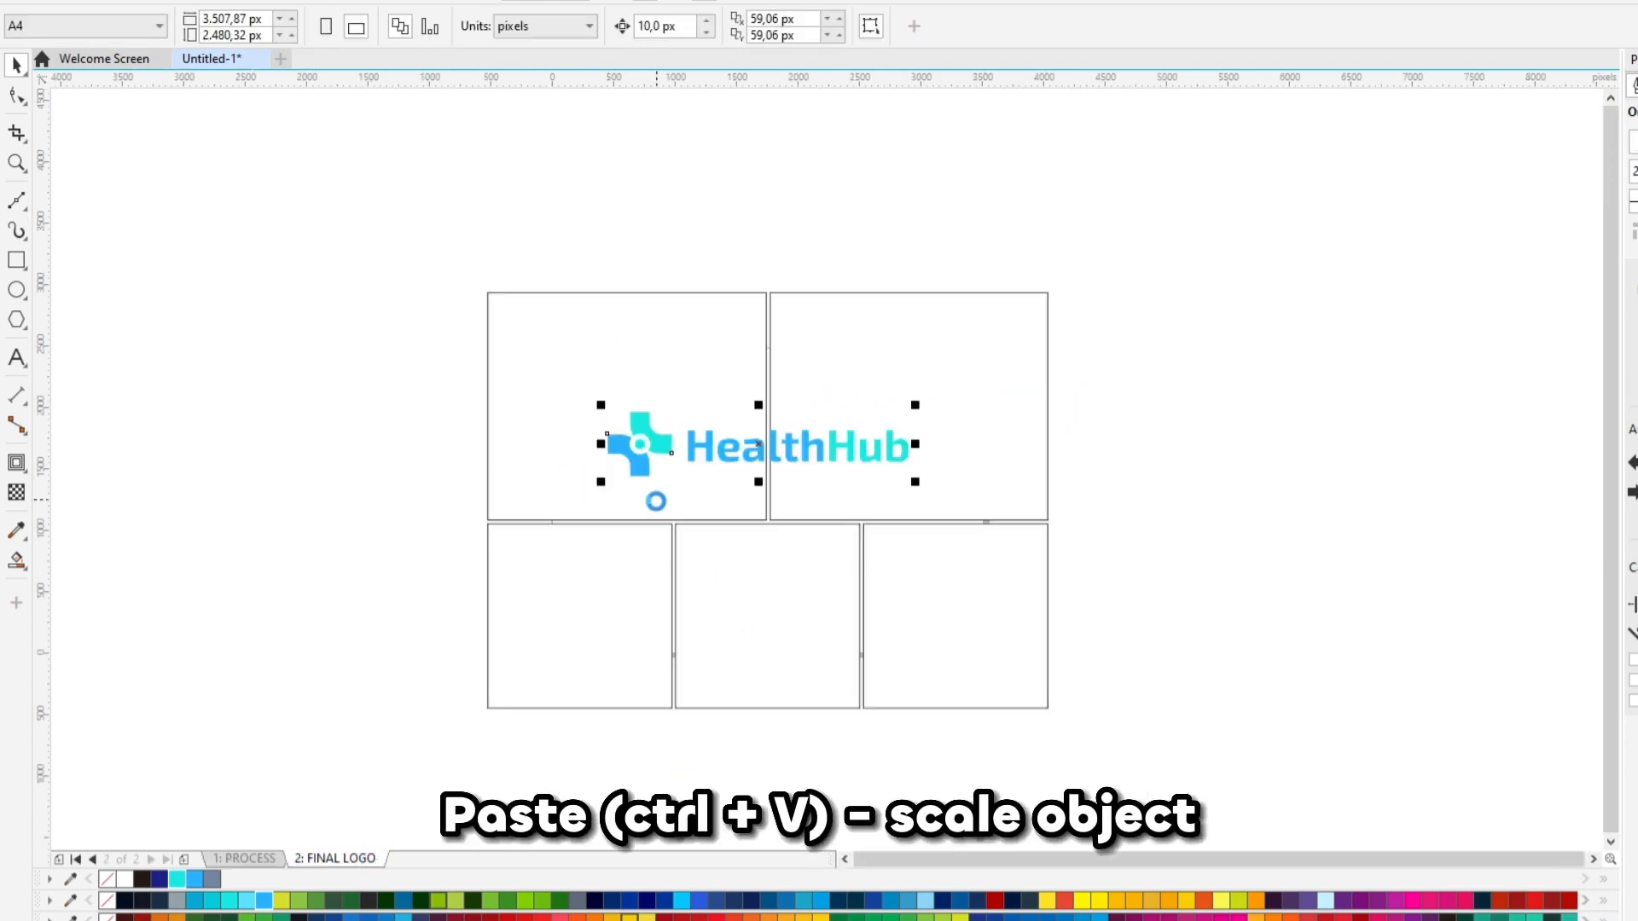
shift+click(728, 327)
key(c)
key(e)
Scale the pasted logo down proportionally around its centre to about 1,458 px wide
scroll(662, 410, up, 1)
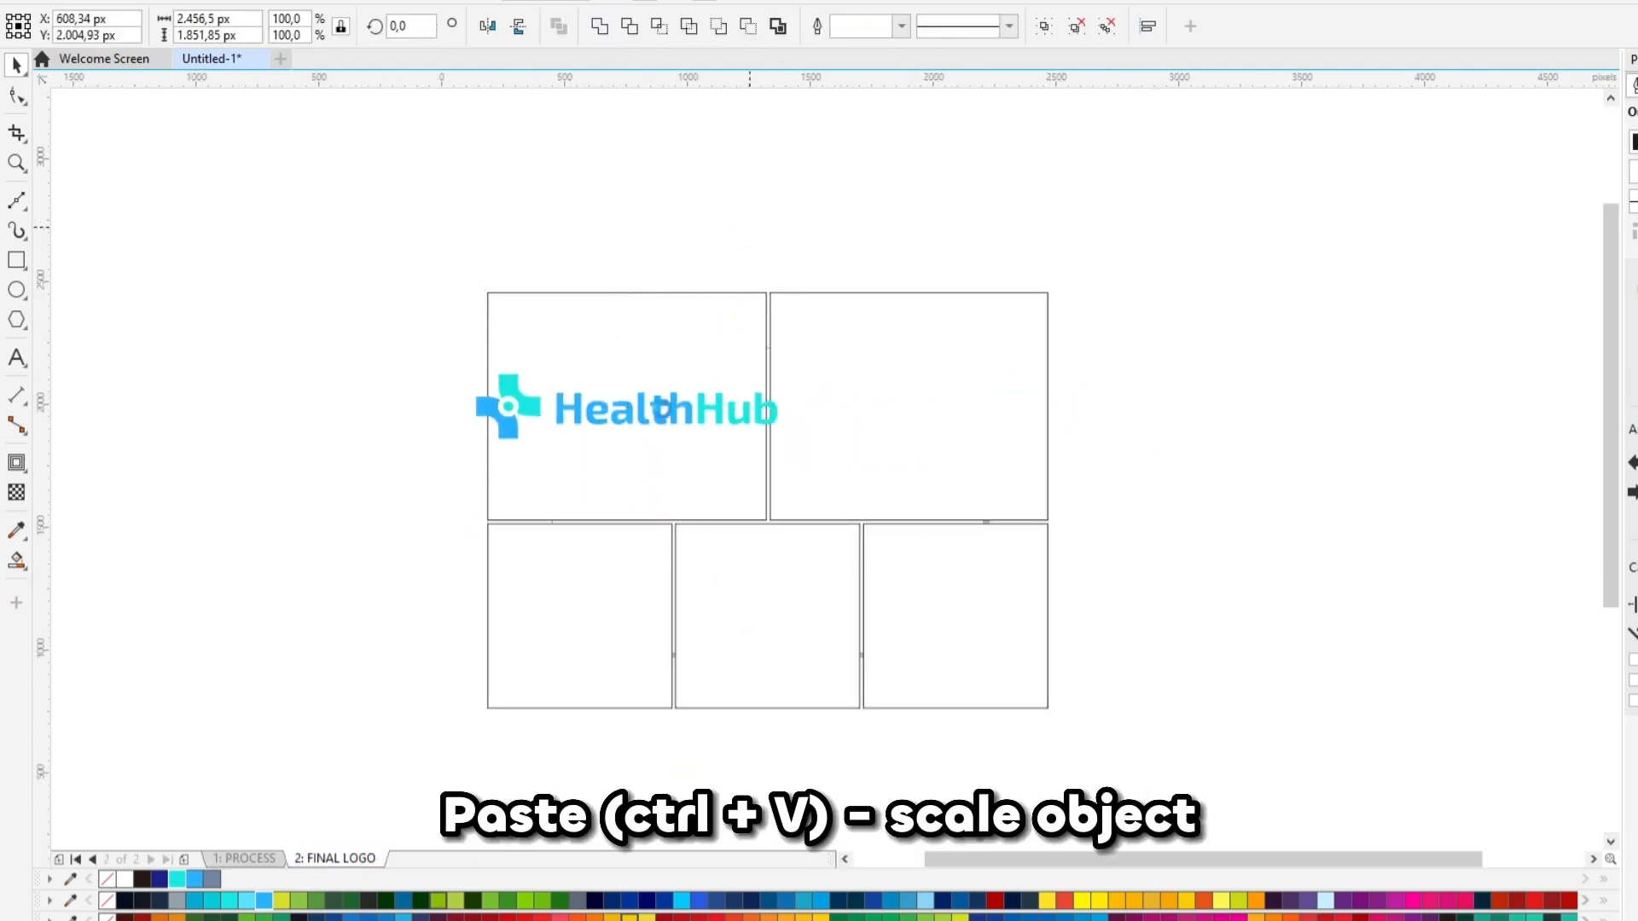
key(Escape)
click(658, 424)
drag(898, 475, 774, 540)
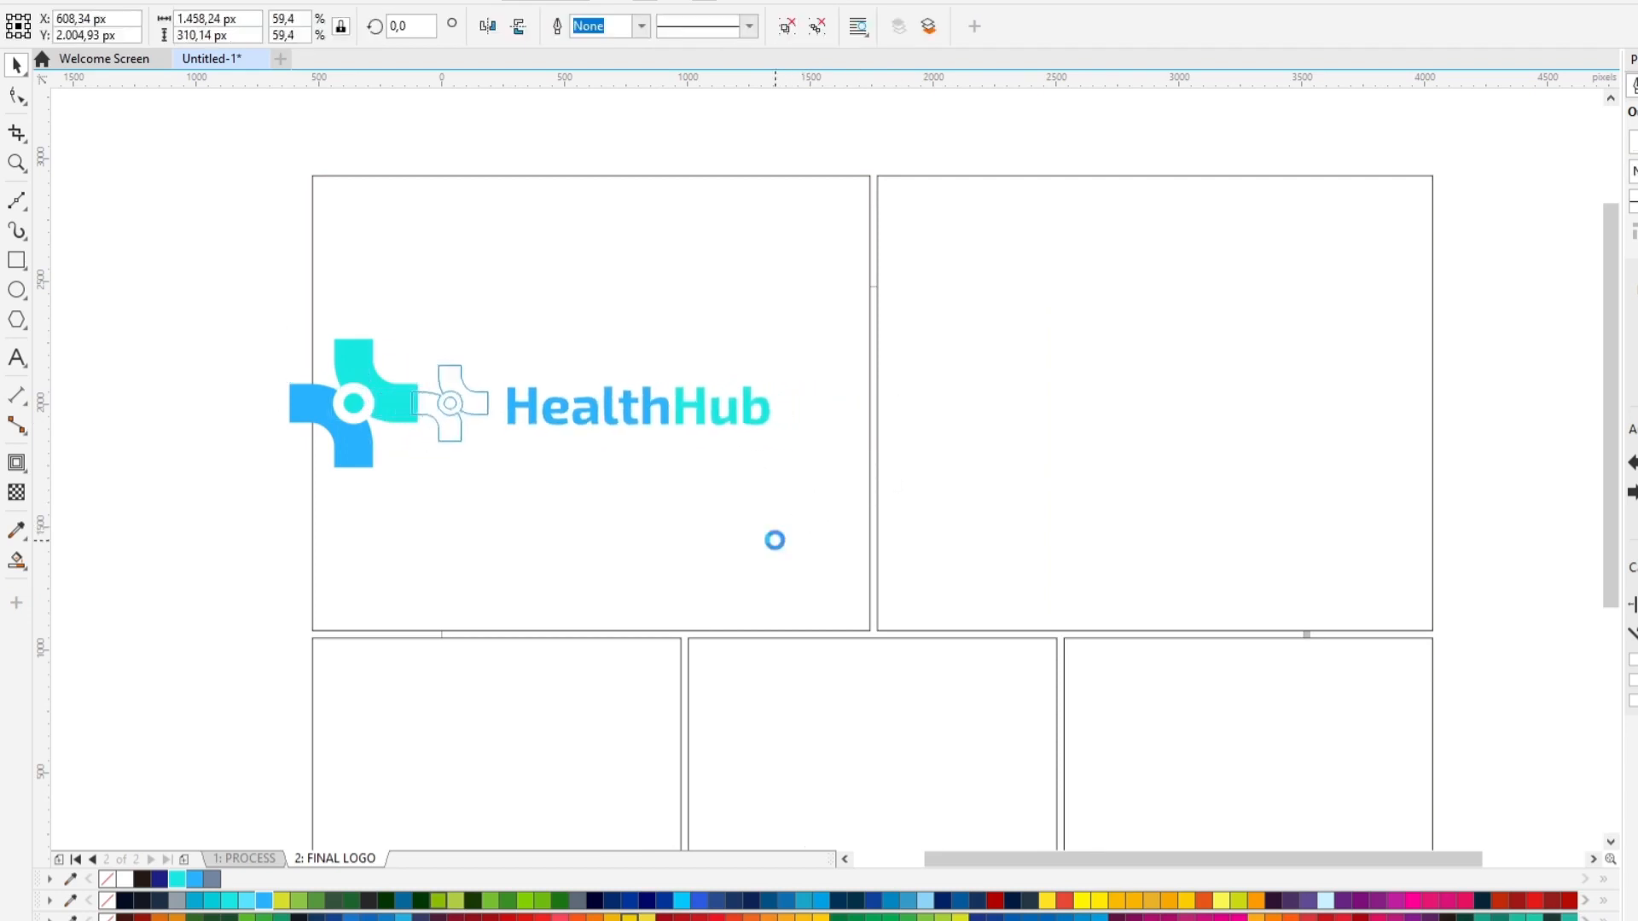
Duplicate the logo into the upper-right frame and centre it vertically there
drag(731, 415, 1061, 427)
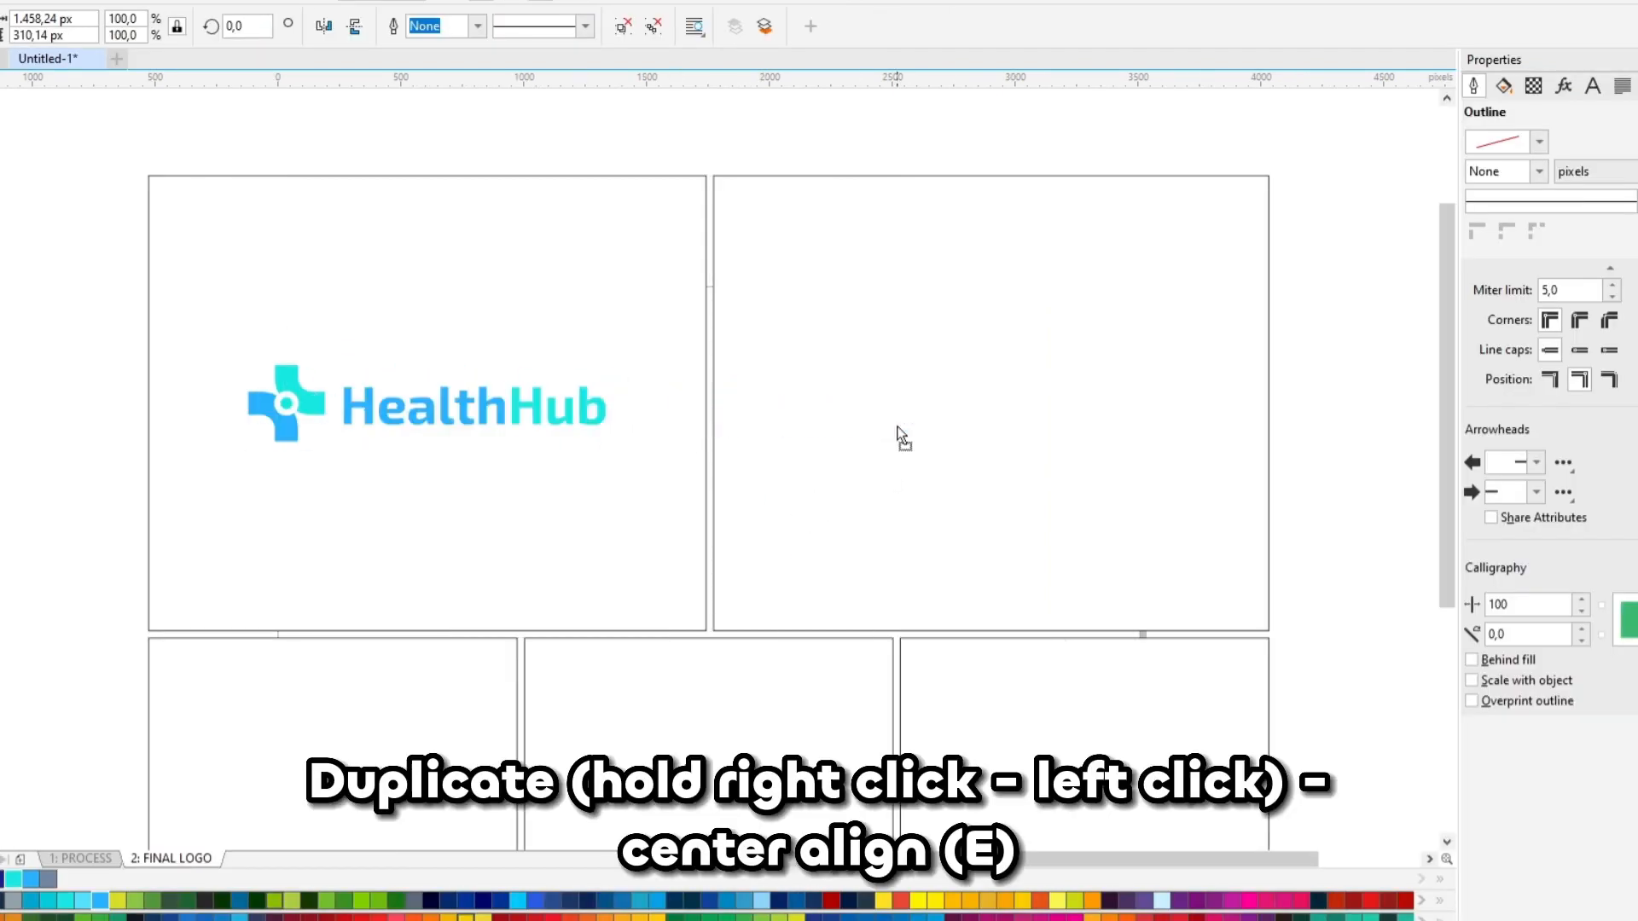
drag(902, 437, 1065, 432)
right_click(1064, 432)
shift+click(1268, 437)
key(e)
click(1317, 437)
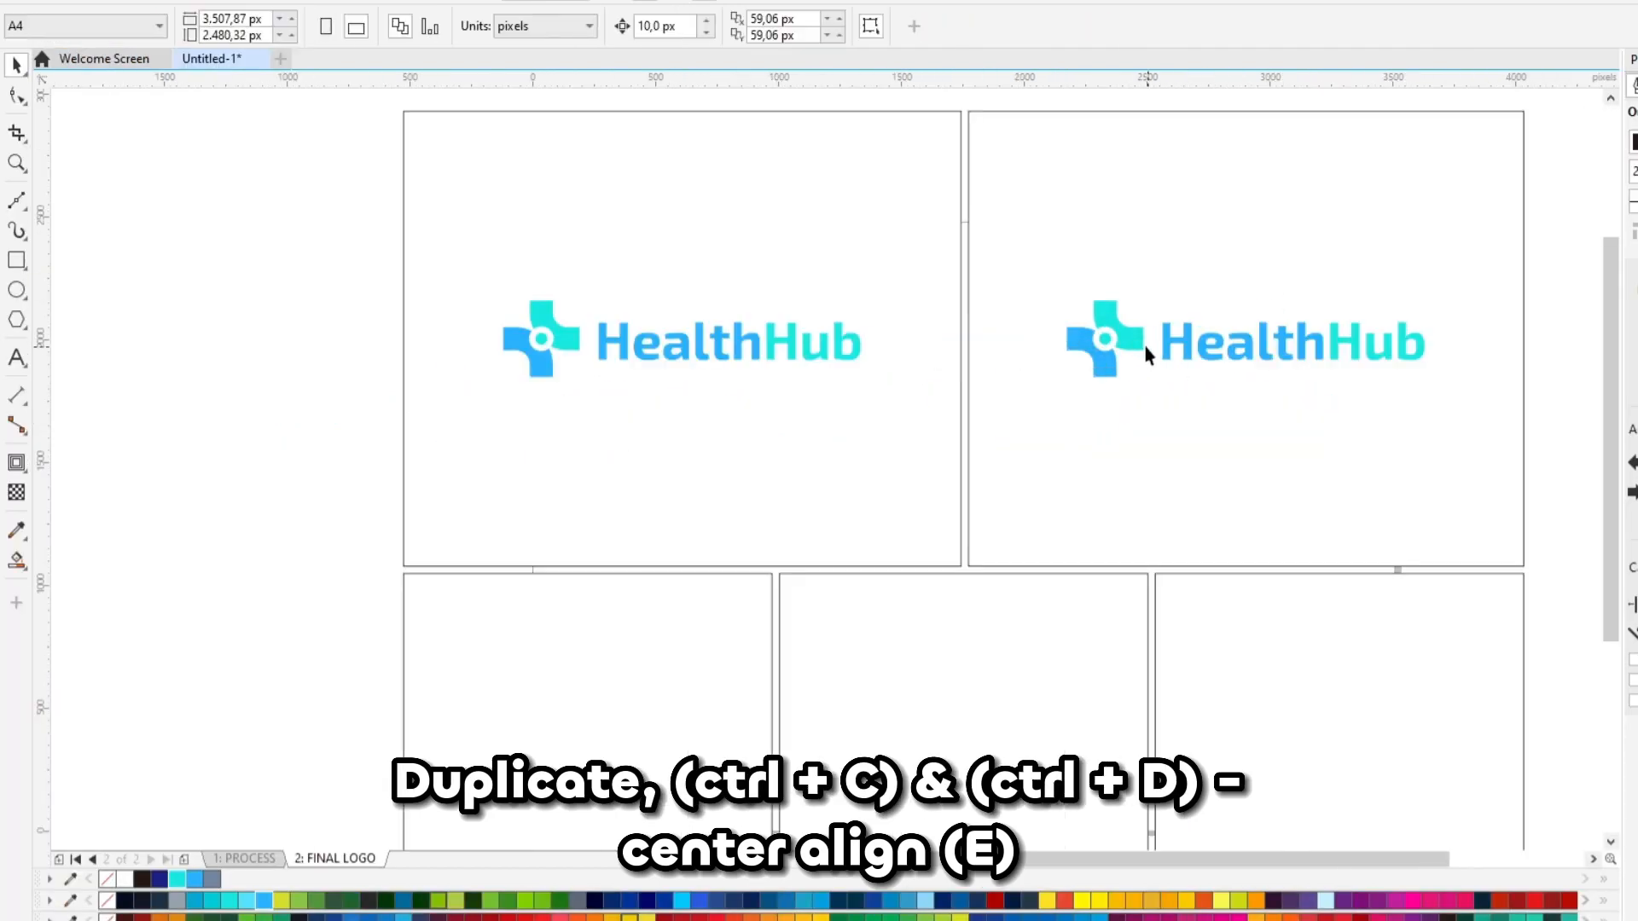
Copy only the emblem from the upper-right logo and centre the copy in the lower-left square
click(1145, 346)
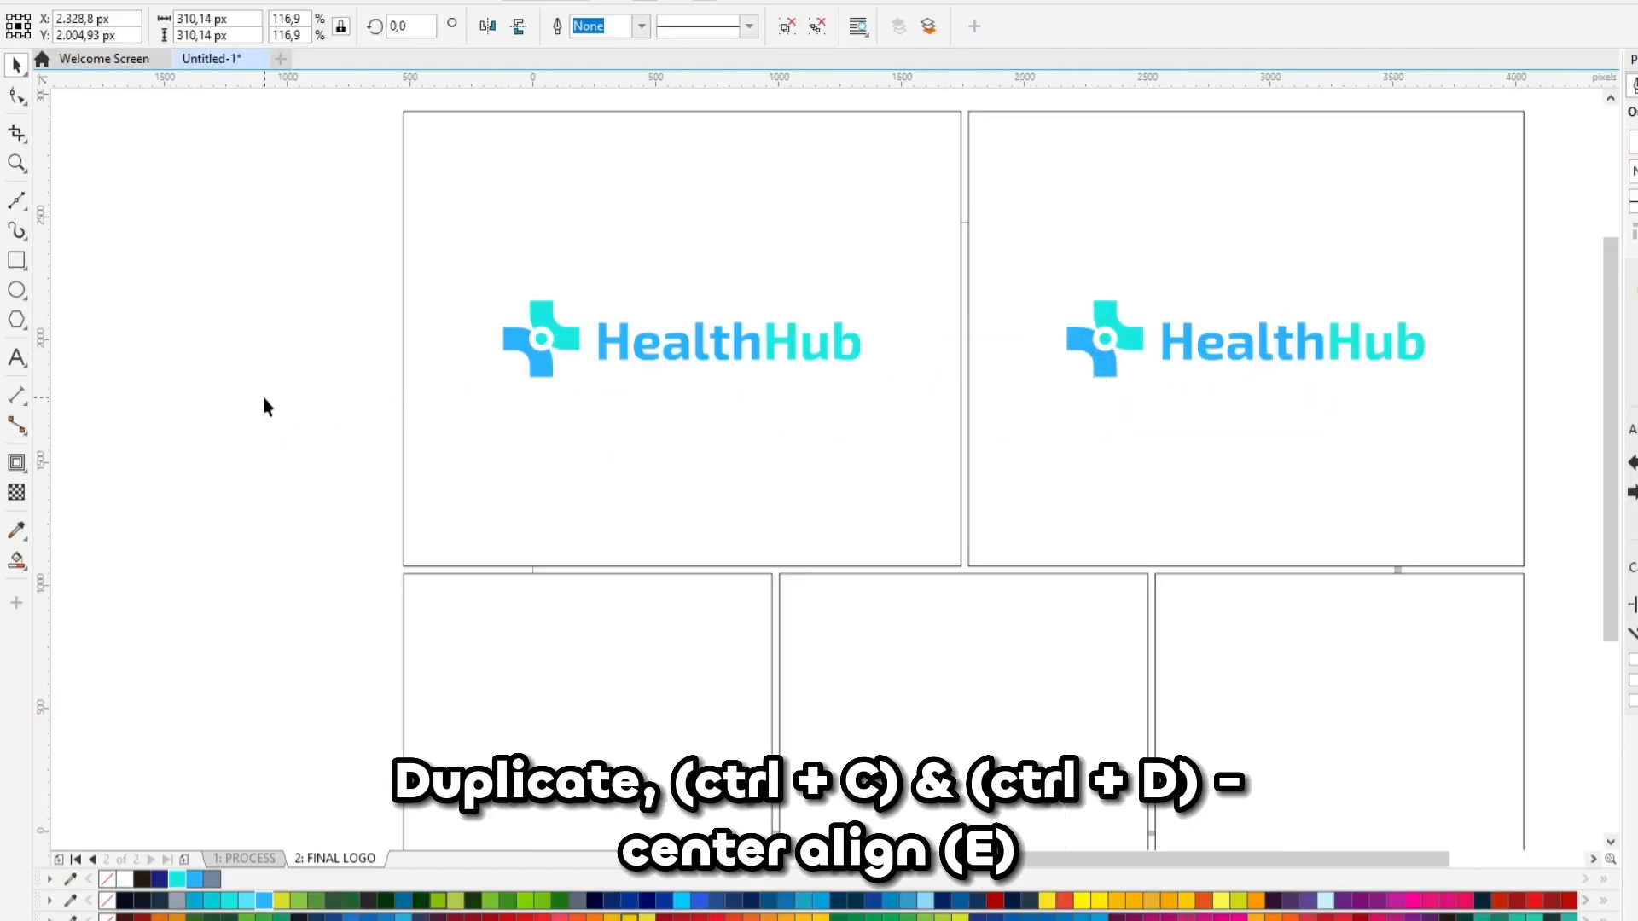
click(1101, 343)
key(ctrl+c)
key(ctrl+v)
scroll(900, 445, down, 1)
shift+click(752, 569)
key(c)
key(e)
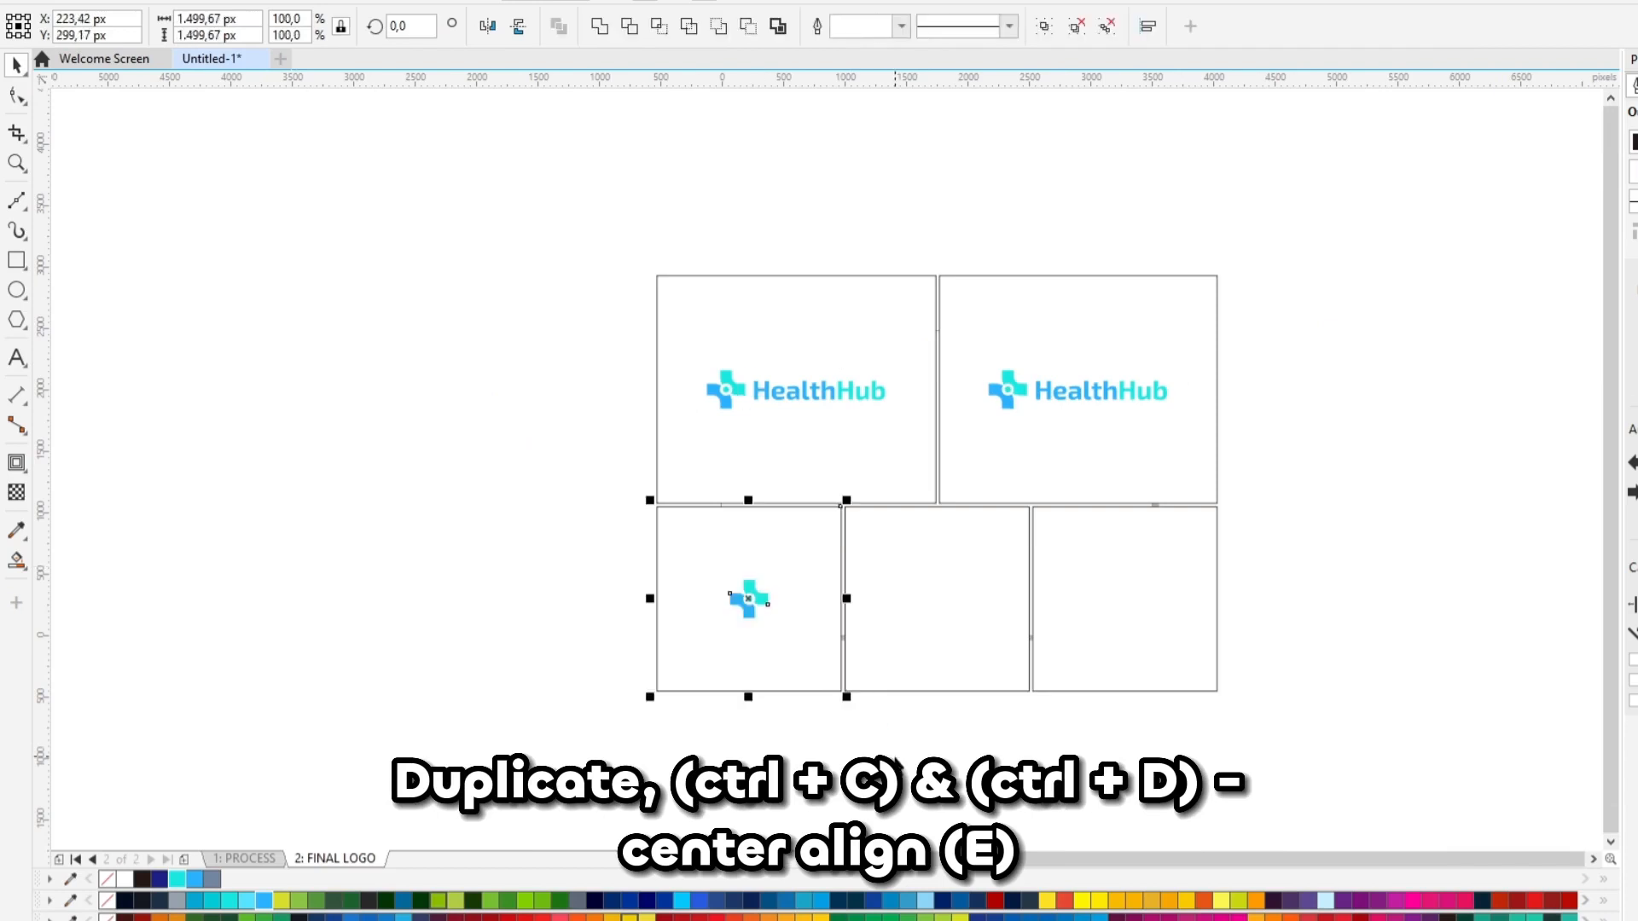
click(895, 757)
Enlarge the lower-left emblem proportionally around its centre to about 440 px wide
click(770, 621)
scroll(772, 625, up, 1)
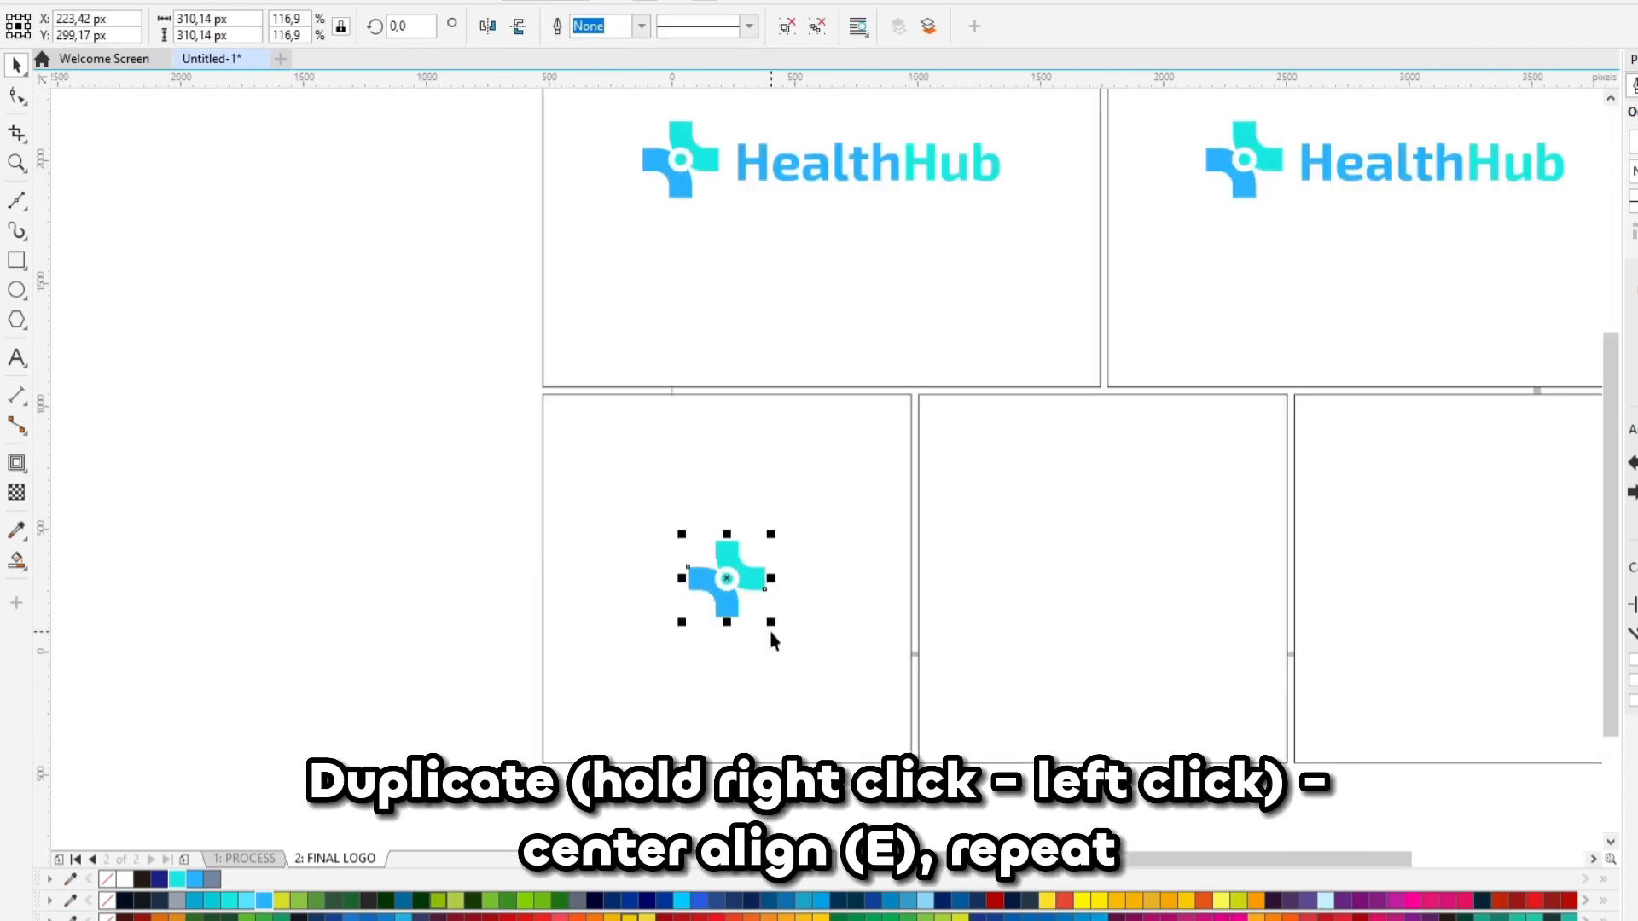
drag(770, 622, 790, 647)
Duplicate the enlarged emblem into the lower-middle square and centre it horizontally and vertically
scroll(775, 588, down, 1)
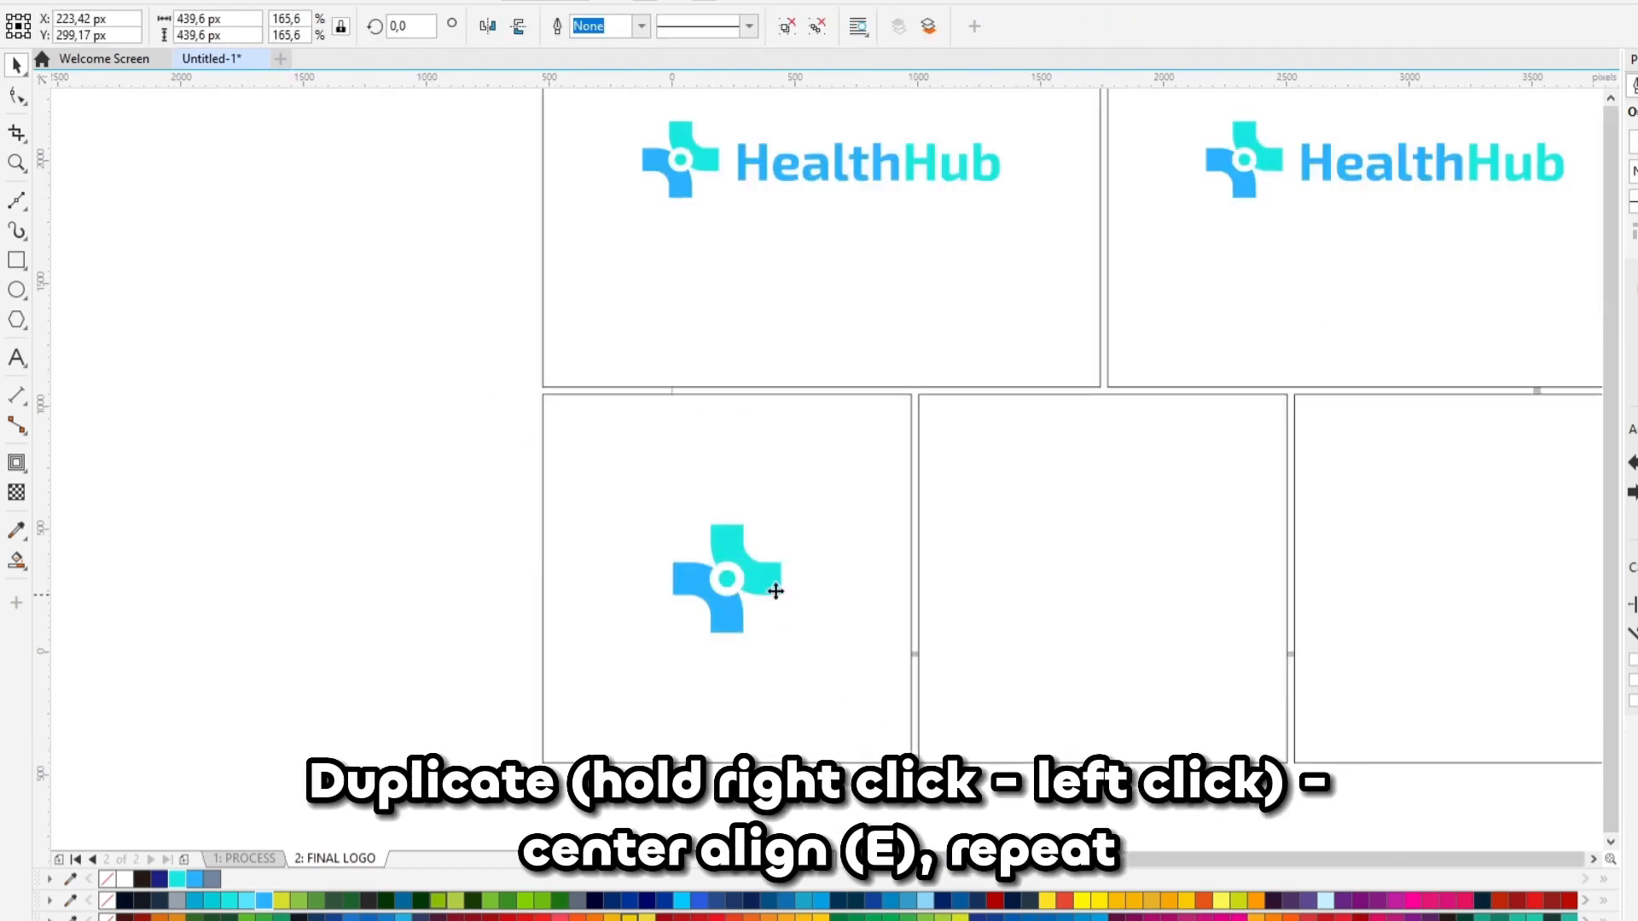
drag(775, 590, 1034, 589)
right_click(927, 594)
shift+click(980, 632)
key(c)
key(e)
click(980, 746)
Place another copy of the emblem in the lower-right square, centred horizontally and vertically
right_click(1034, 588)
shift+click(1086, 622)
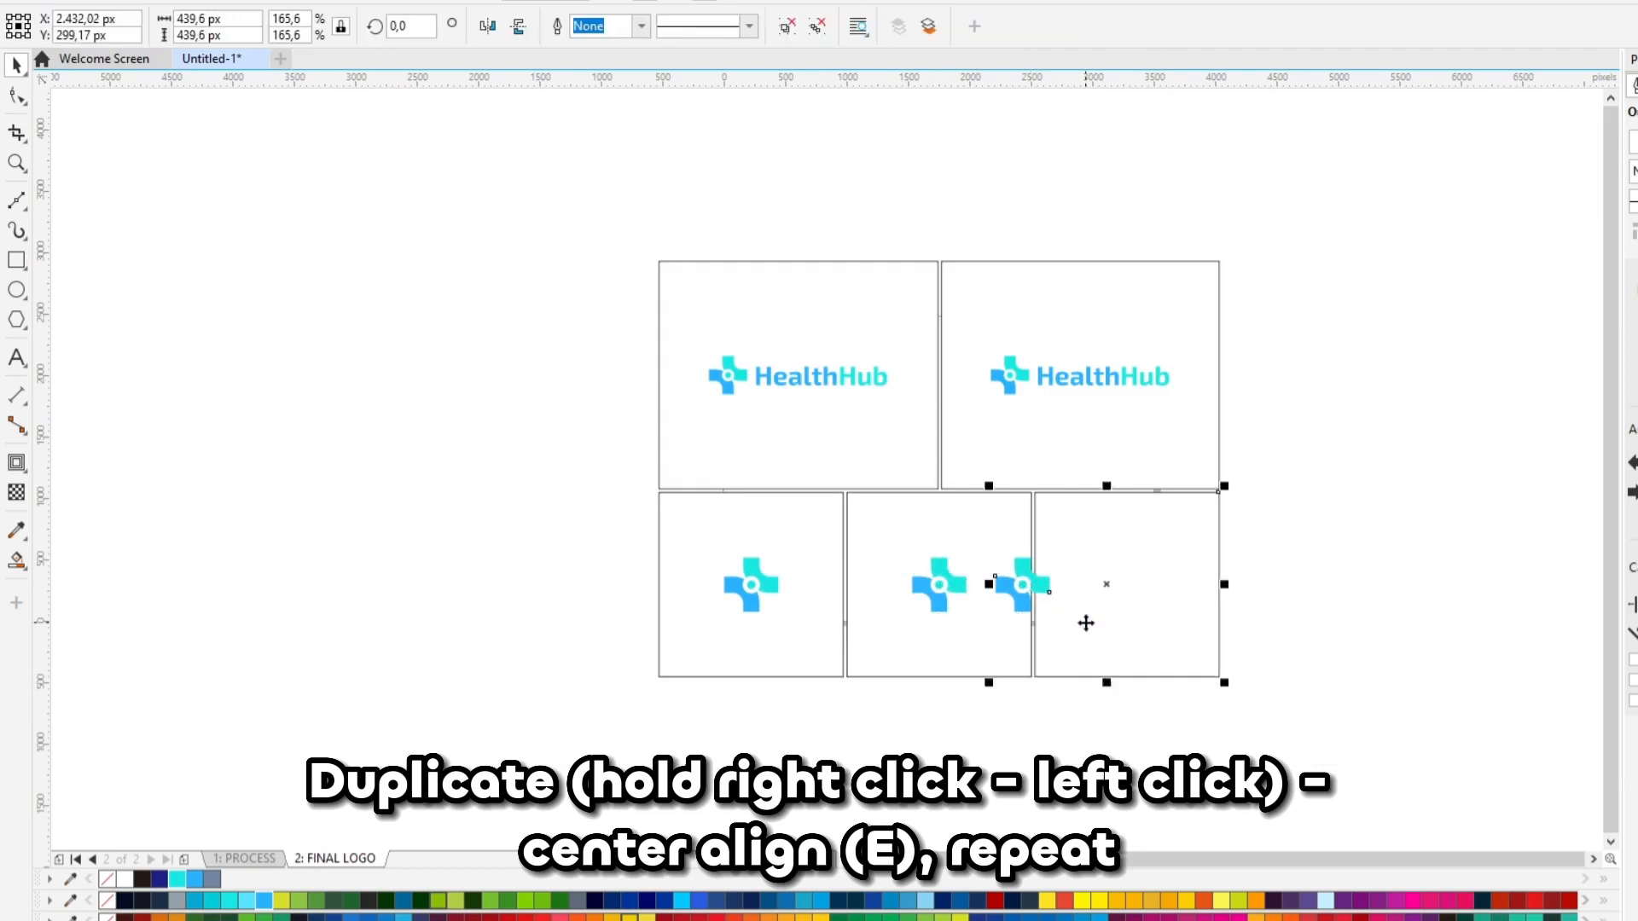
key(c)
key(e)
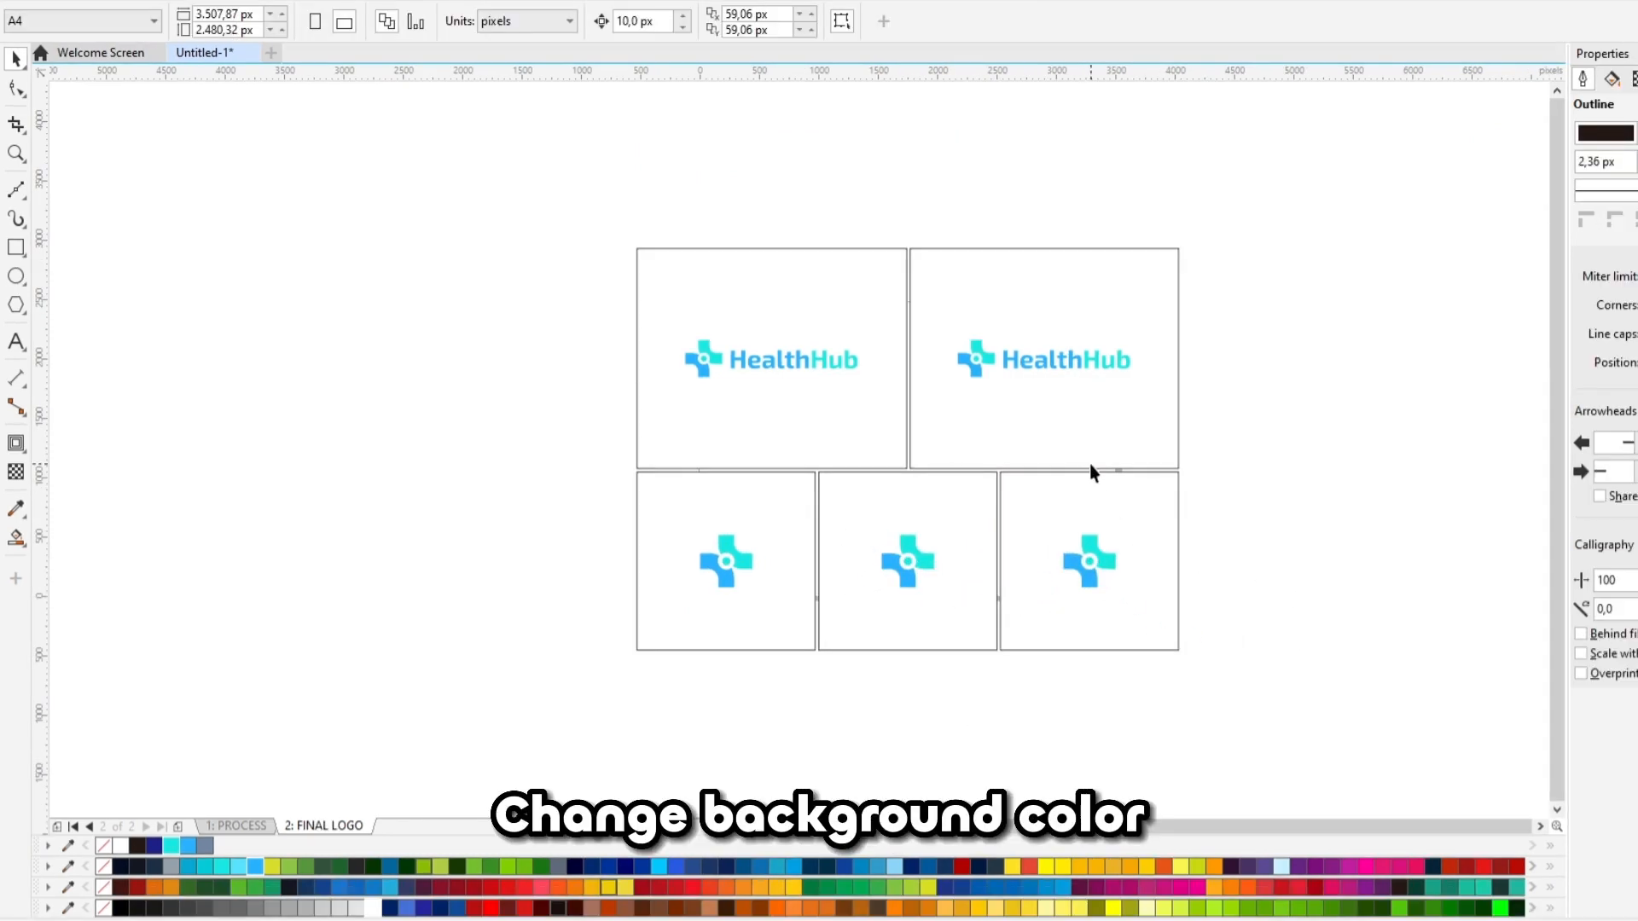
Fill the backgrounds of the upper-right frame and the lower-middle square with dark navy
click(1052, 441)
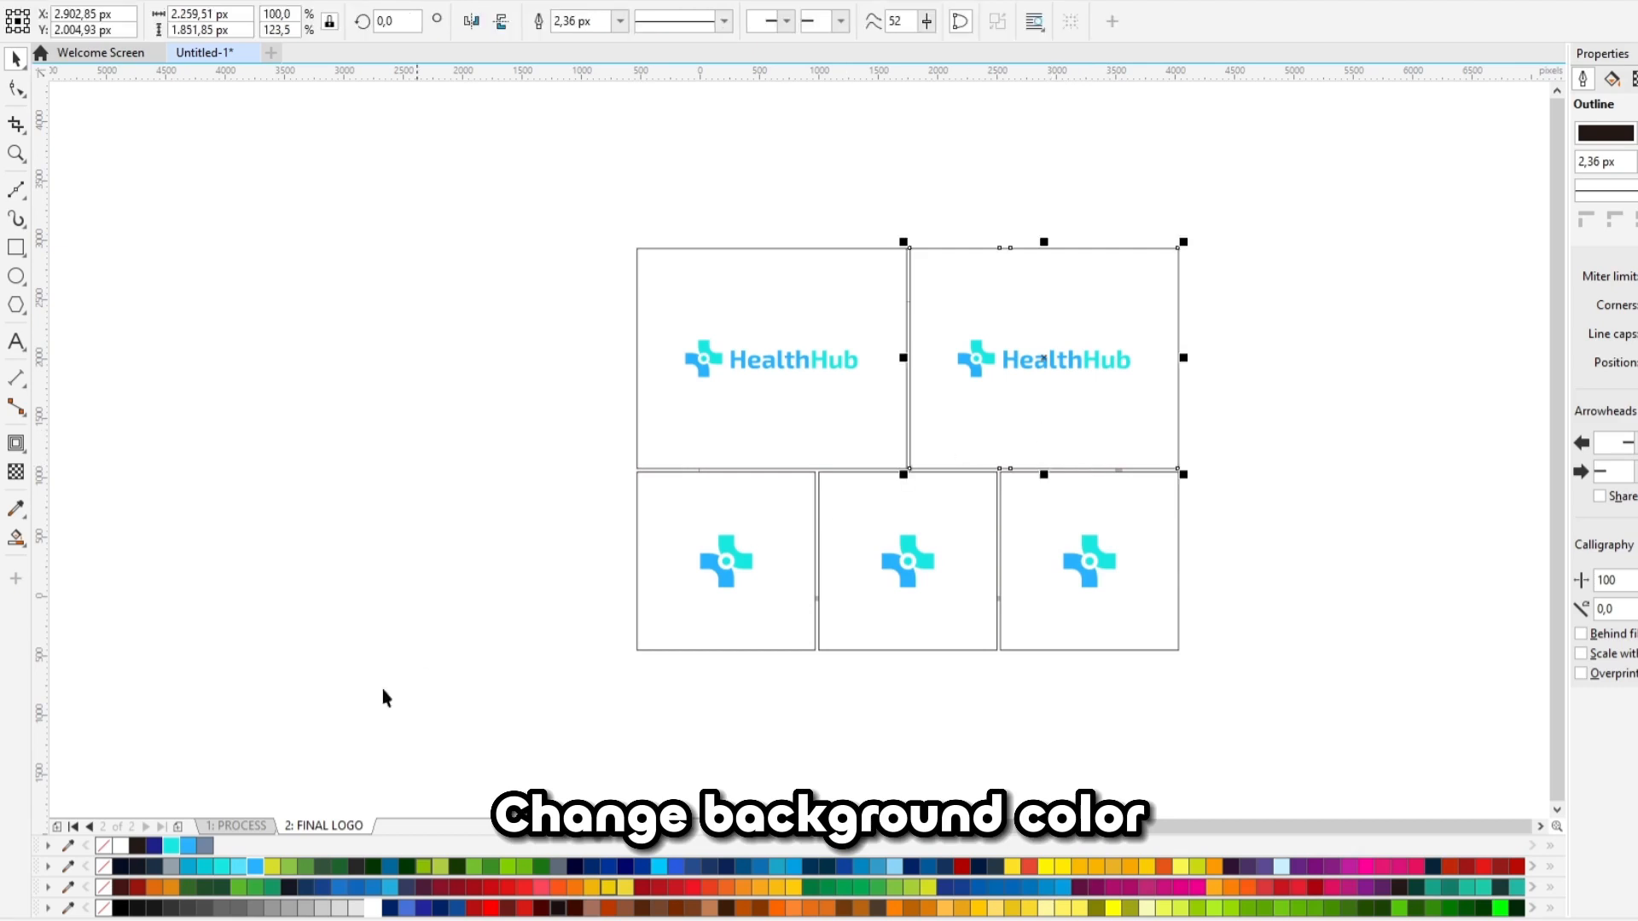
click(124, 889)
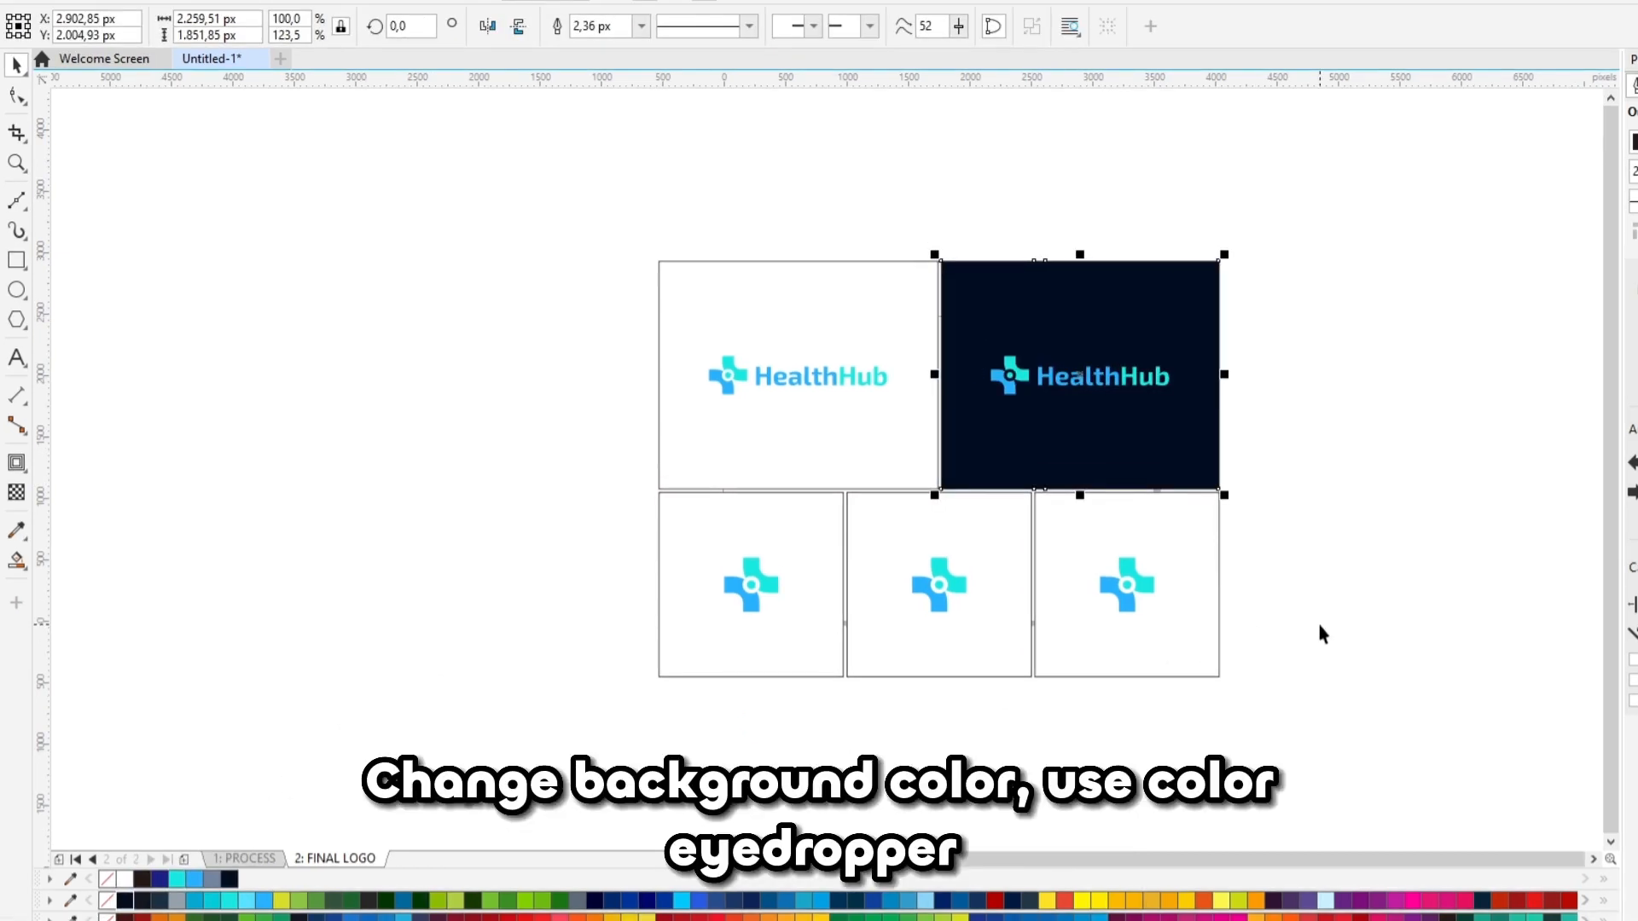
click(1322, 634)
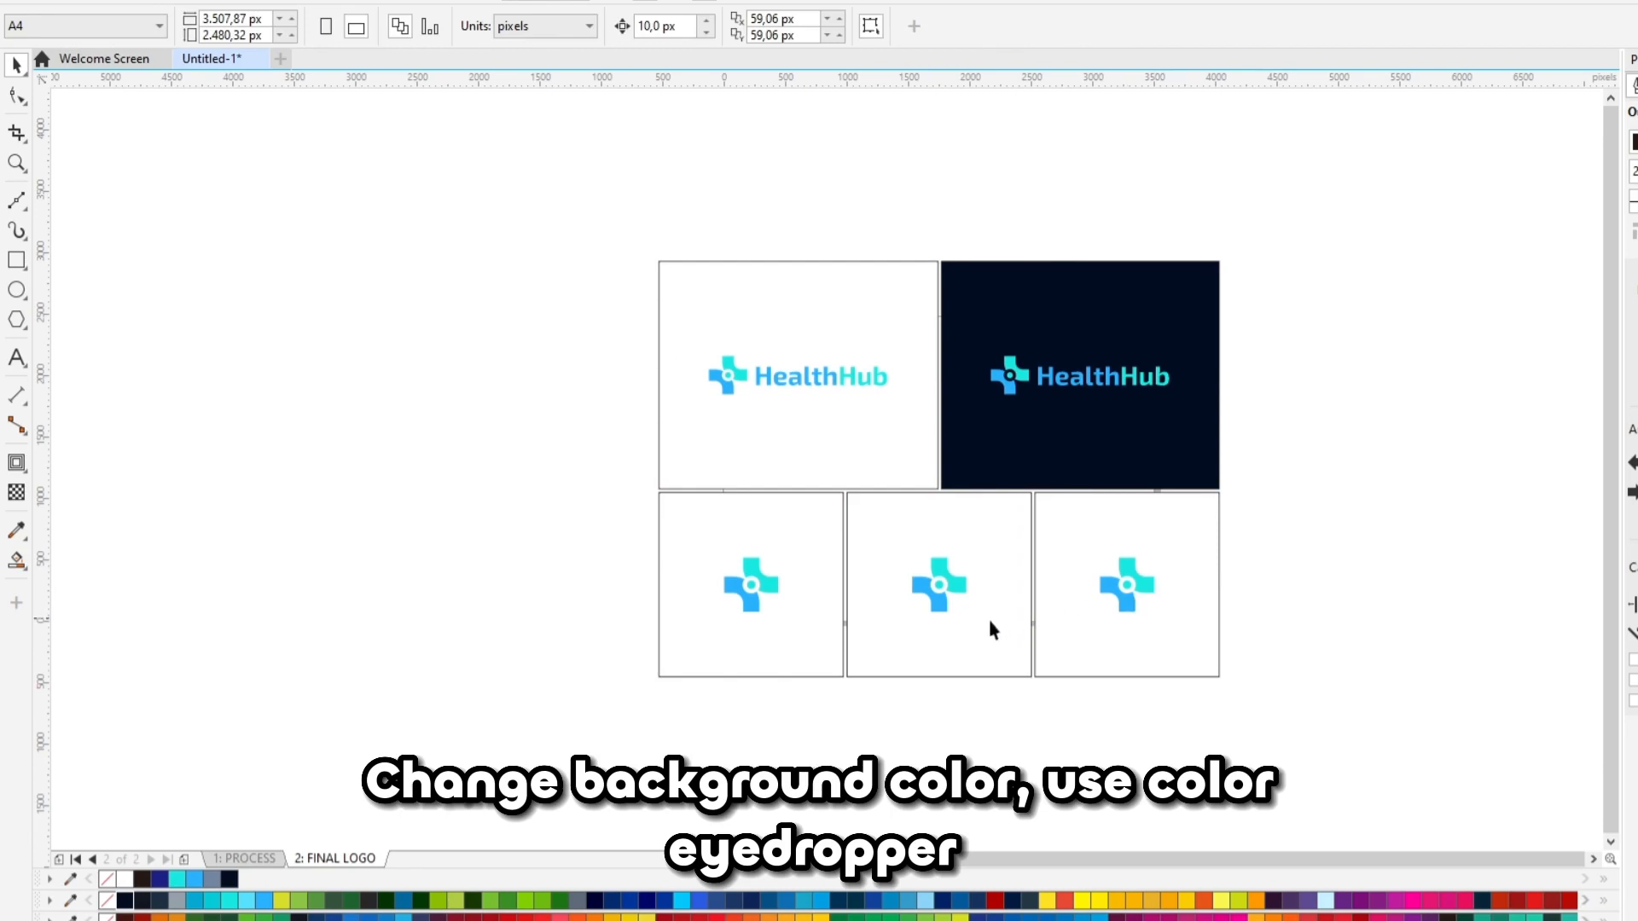
click(977, 646)
click(160, 889)
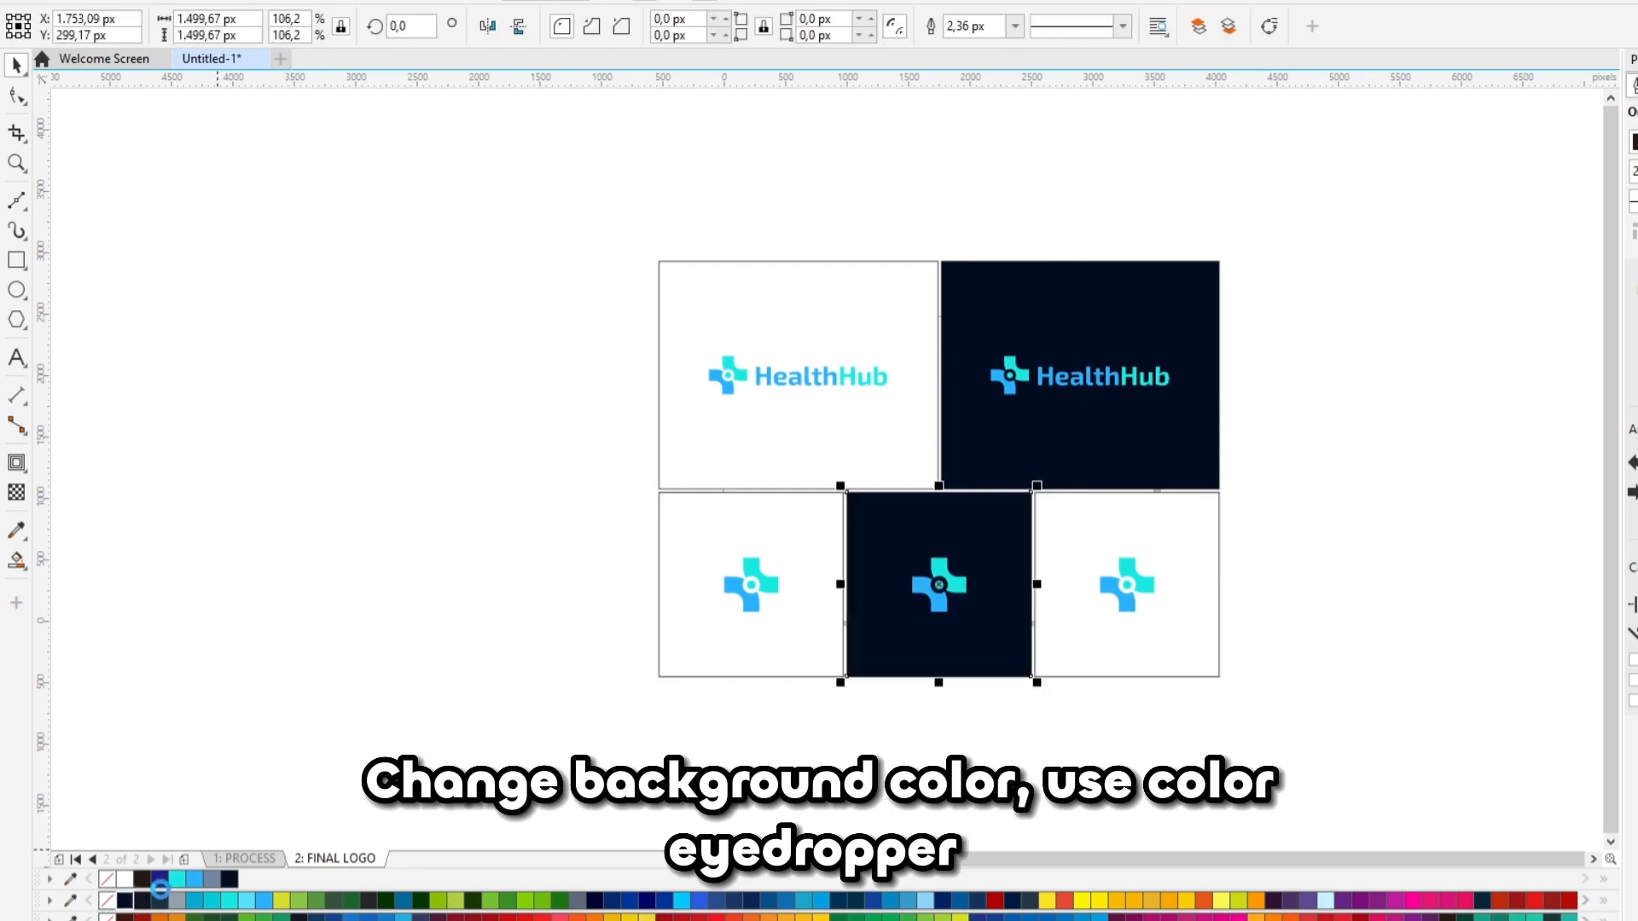
Sample the emblem's colours to fill the lower-left square with turquoise and the lower-right square with light blue #27B2FD
key(i)
scroll(777, 599, up, 2)
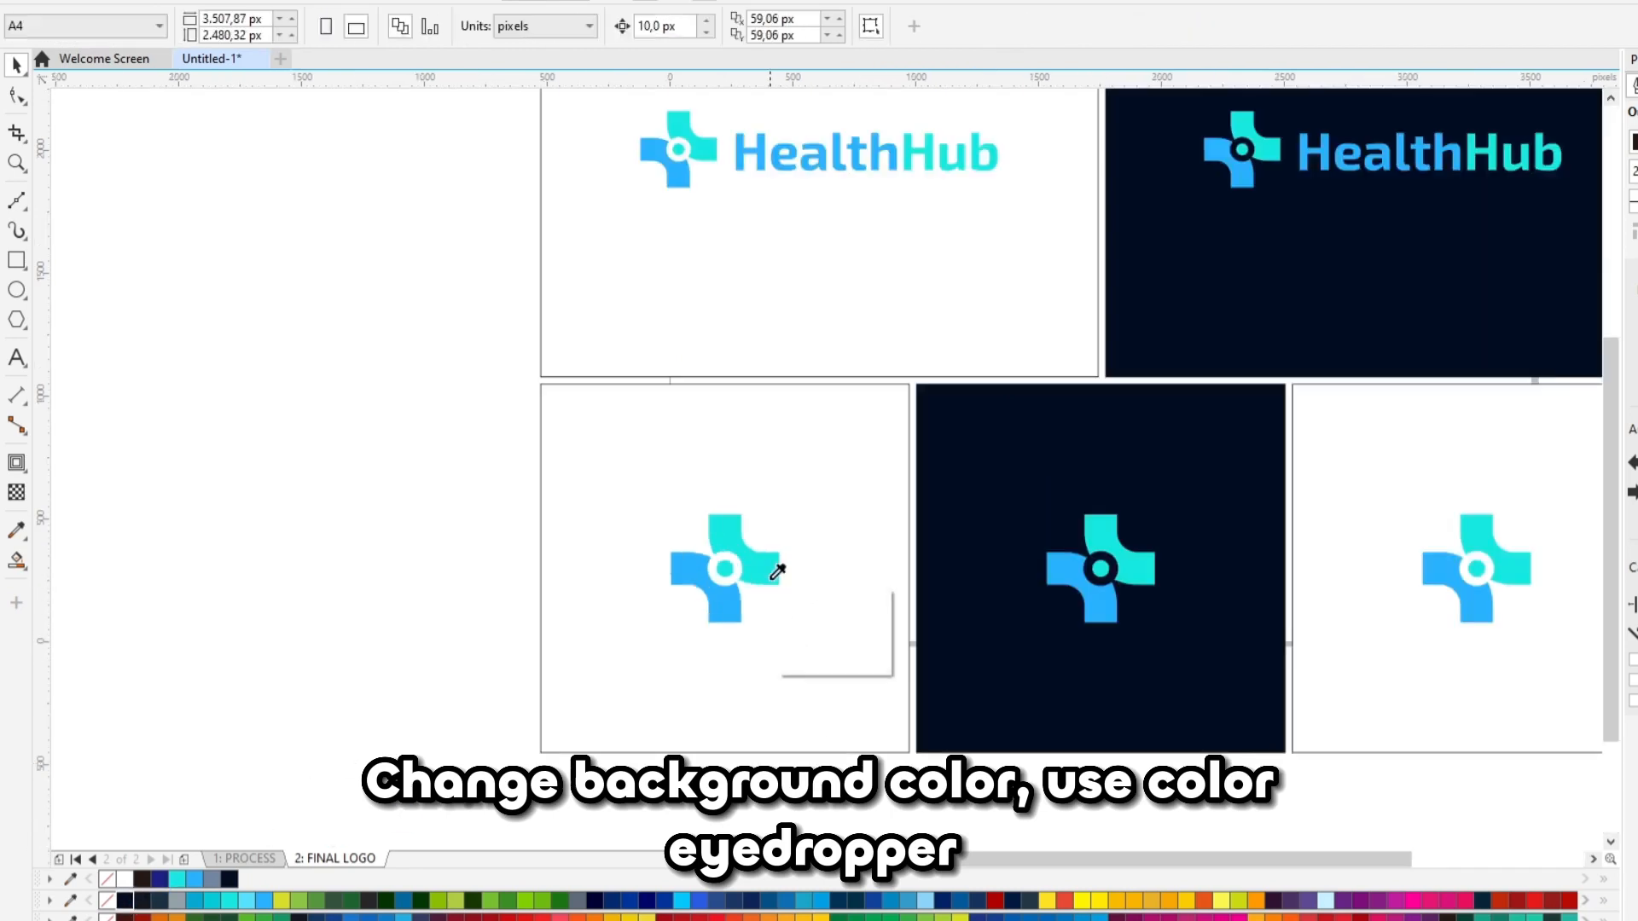
click(783, 567)
click(837, 584)
shift+click(1456, 589)
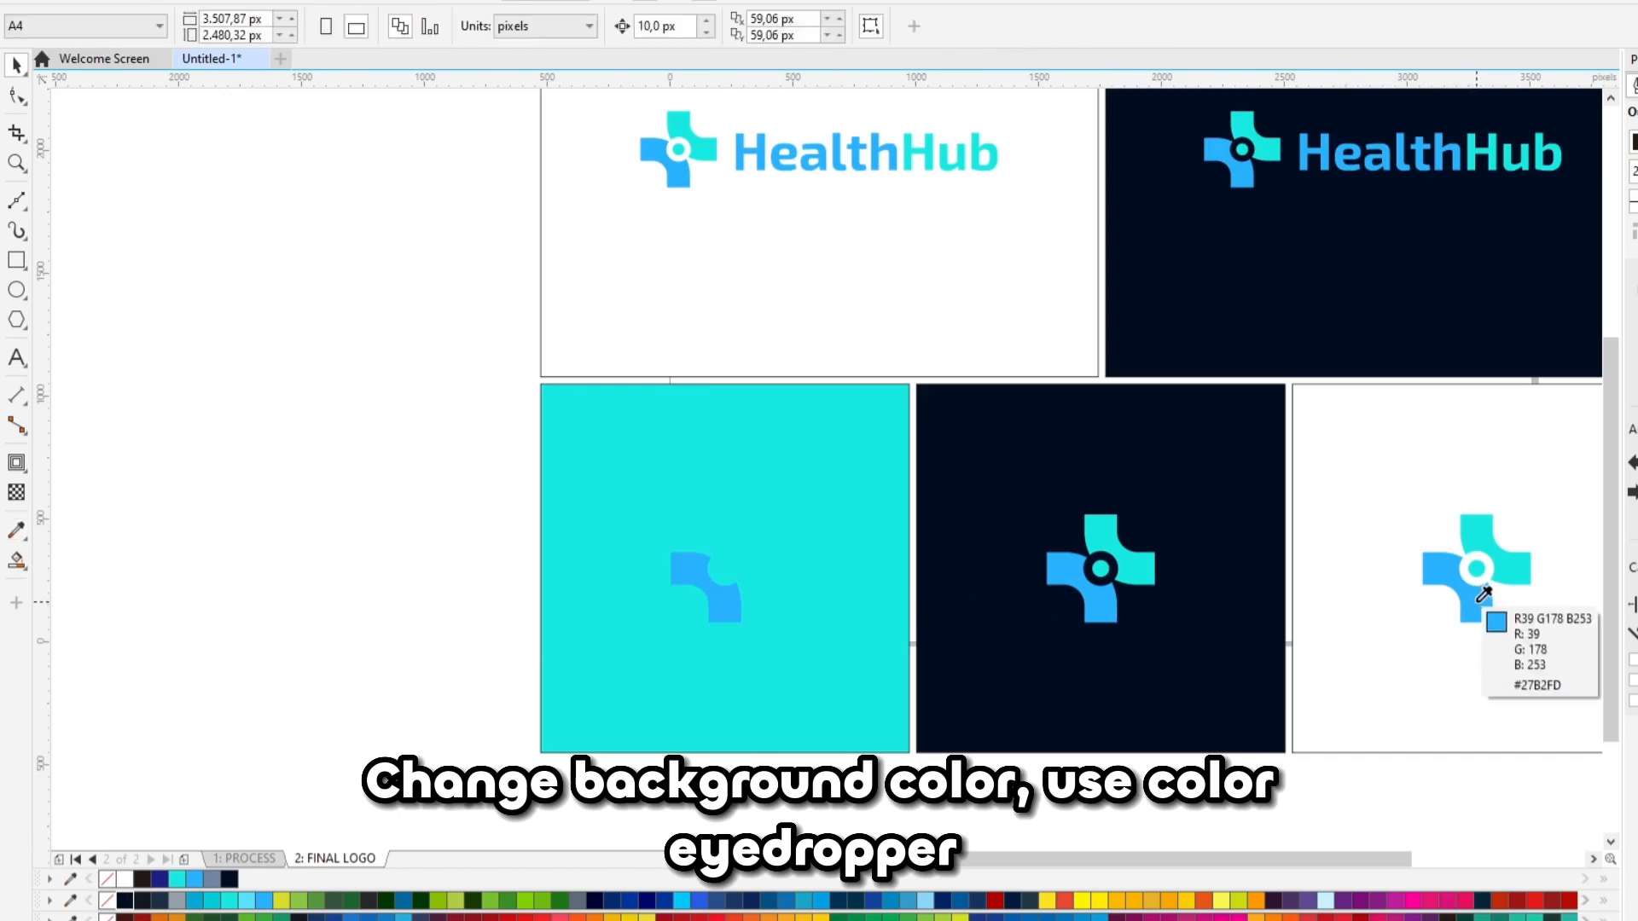
click(1476, 651)
scroll(1147, 589, down, 3)
key(space)
Fill the emblems in the turquoise and light blue squares with white
click(1316, 587)
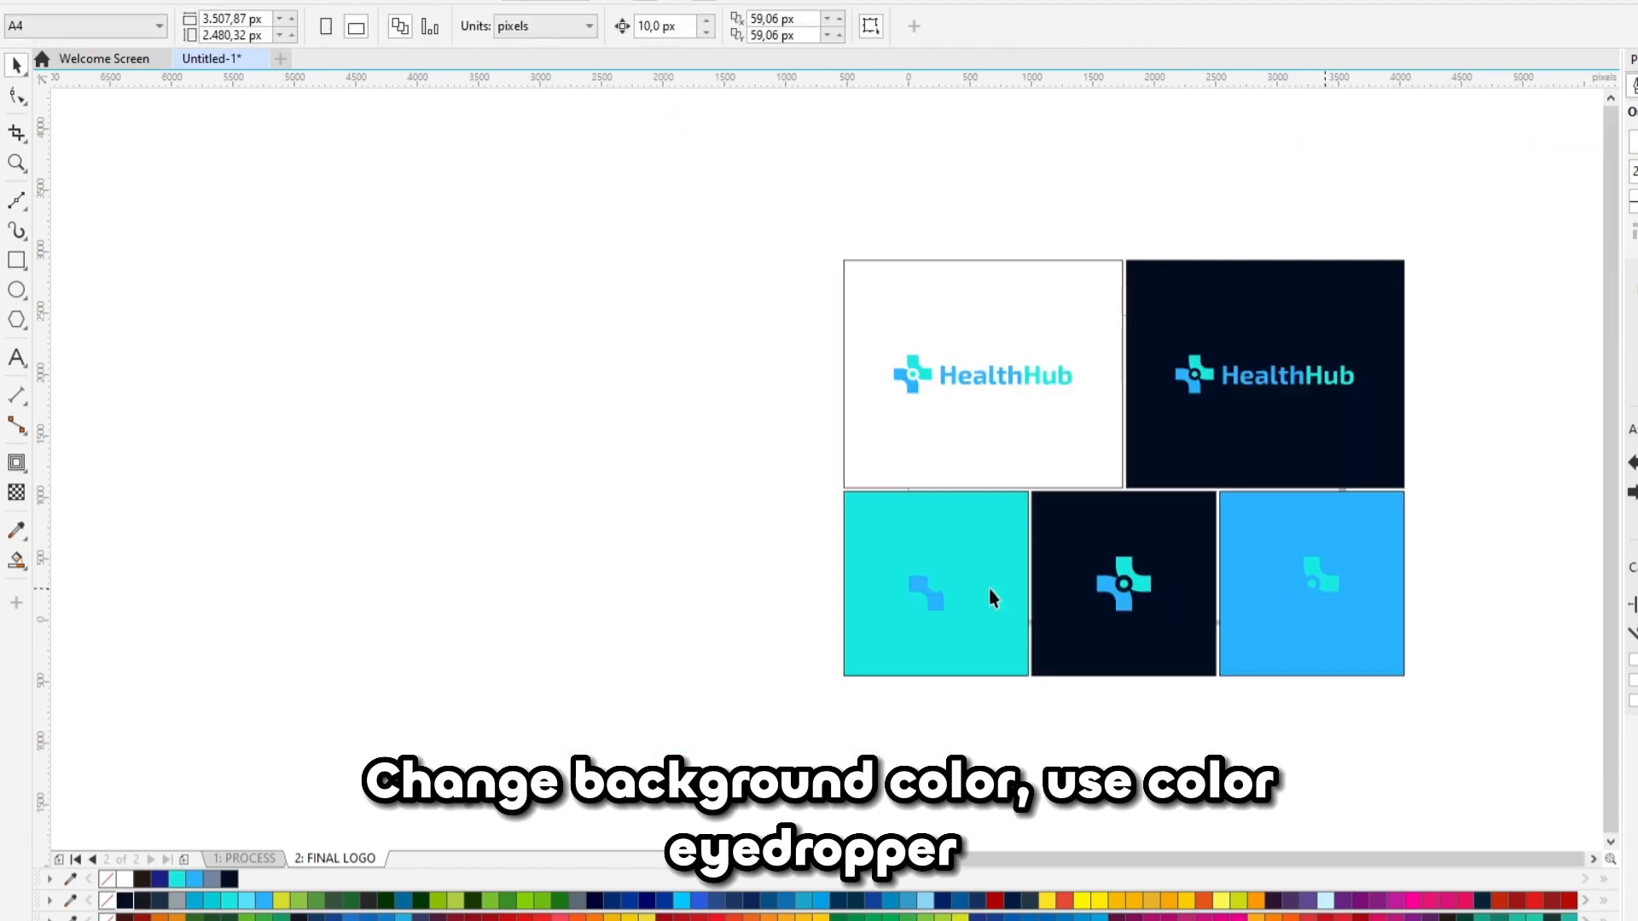
shift+click(928, 604)
click(124, 879)
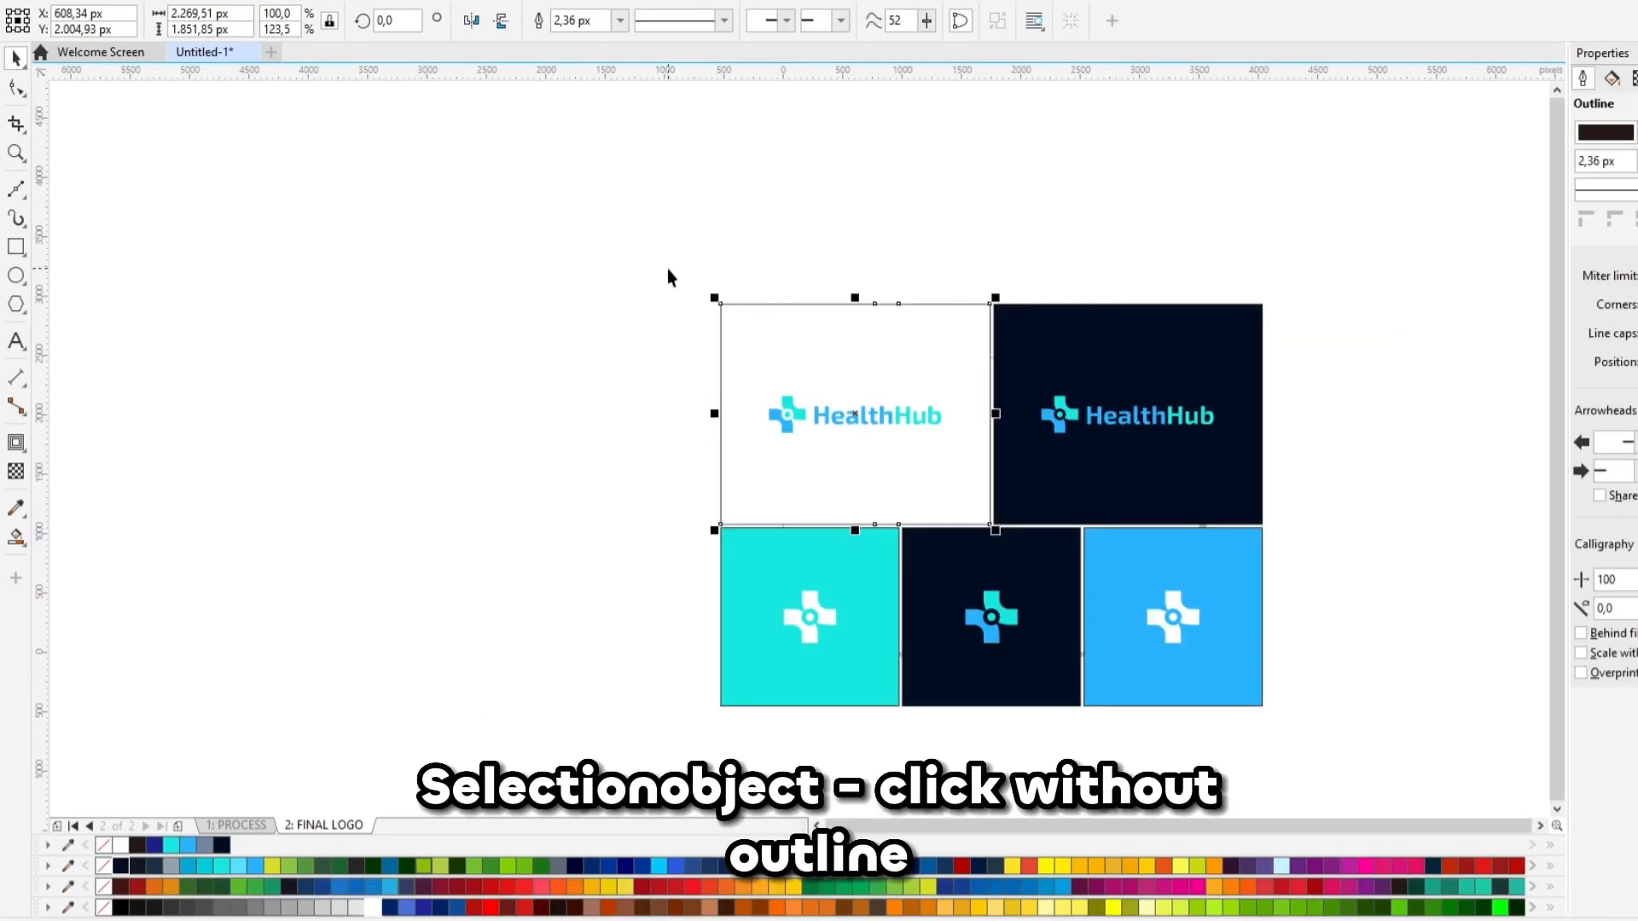
Select all five frames with their logos and remove their outlines
drag(668, 277, 1390, 747)
right_click(108, 847)
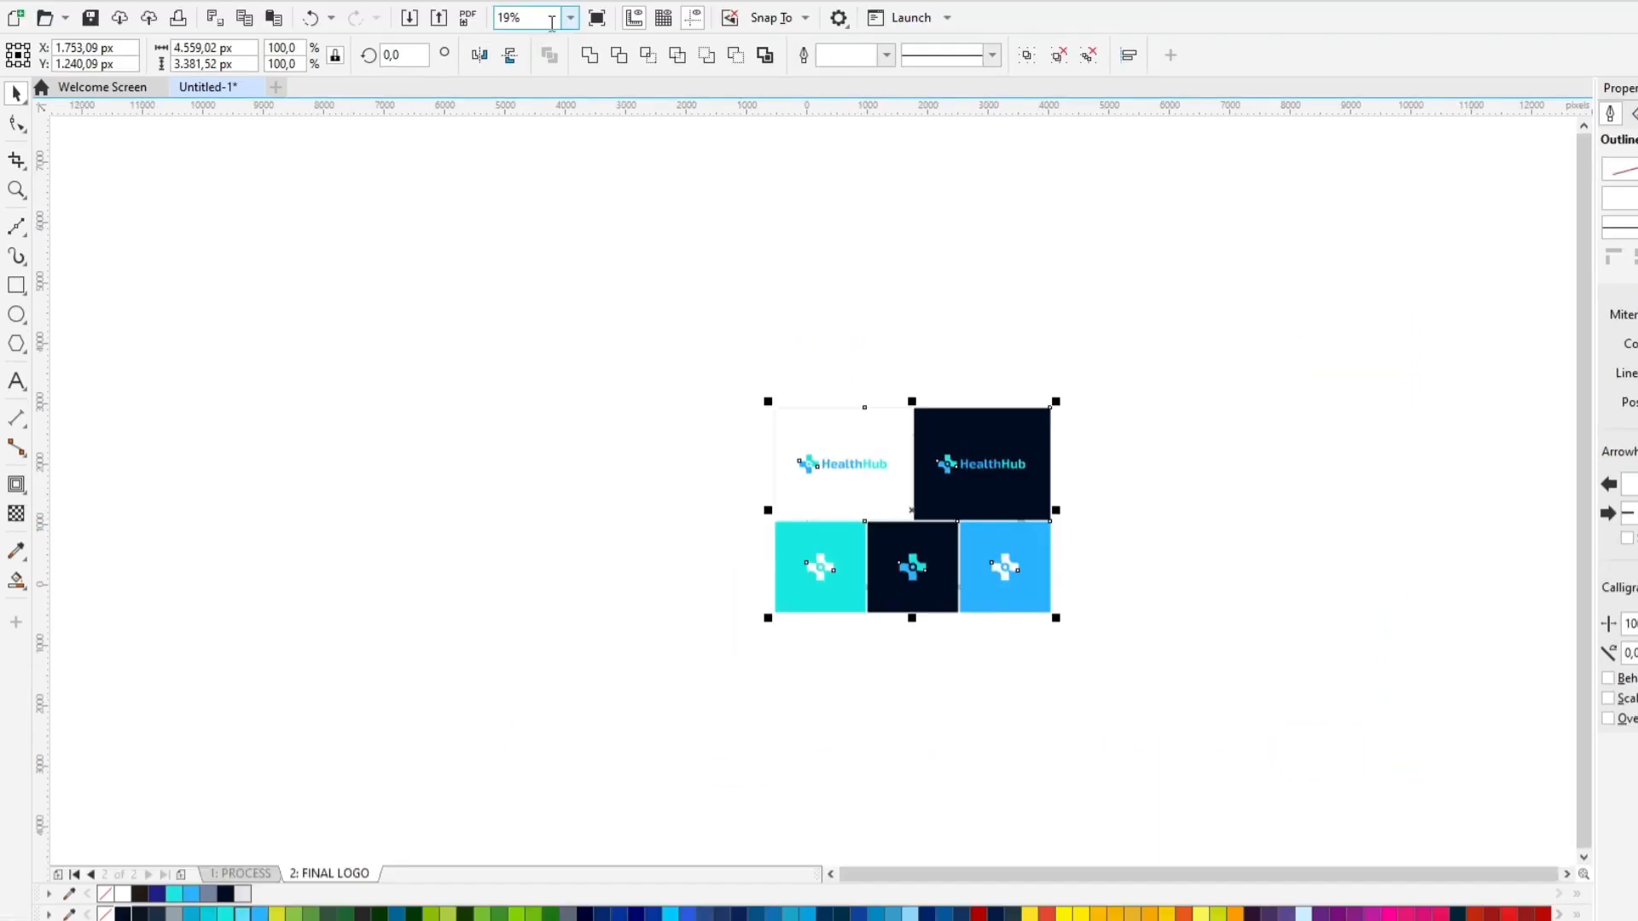
click(569, 17)
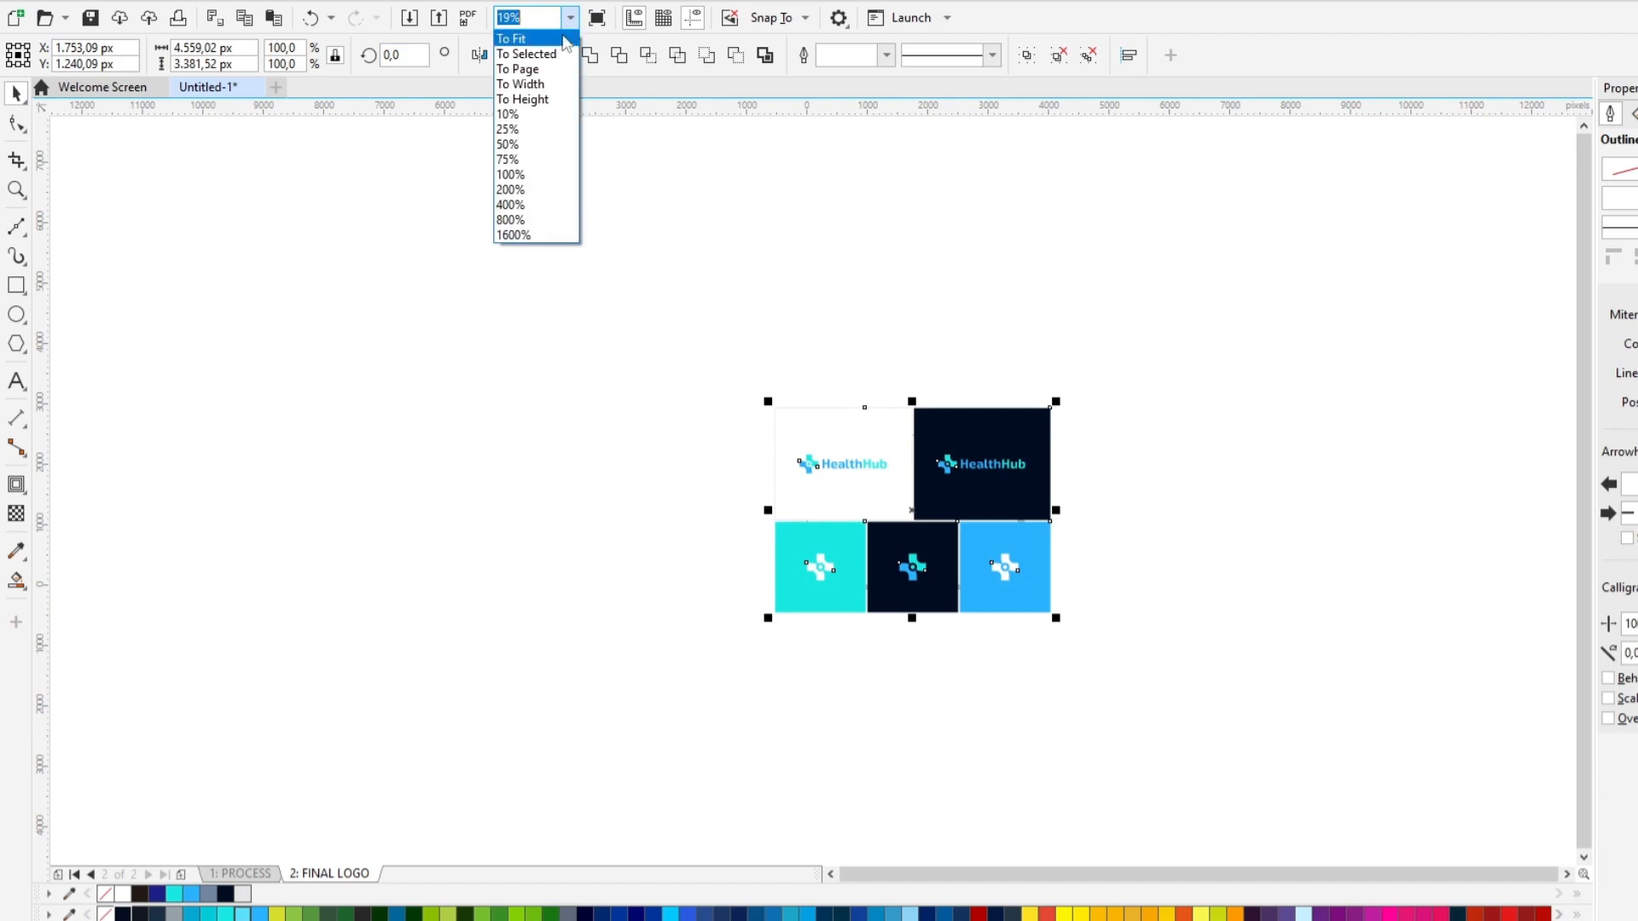
click(558, 43)
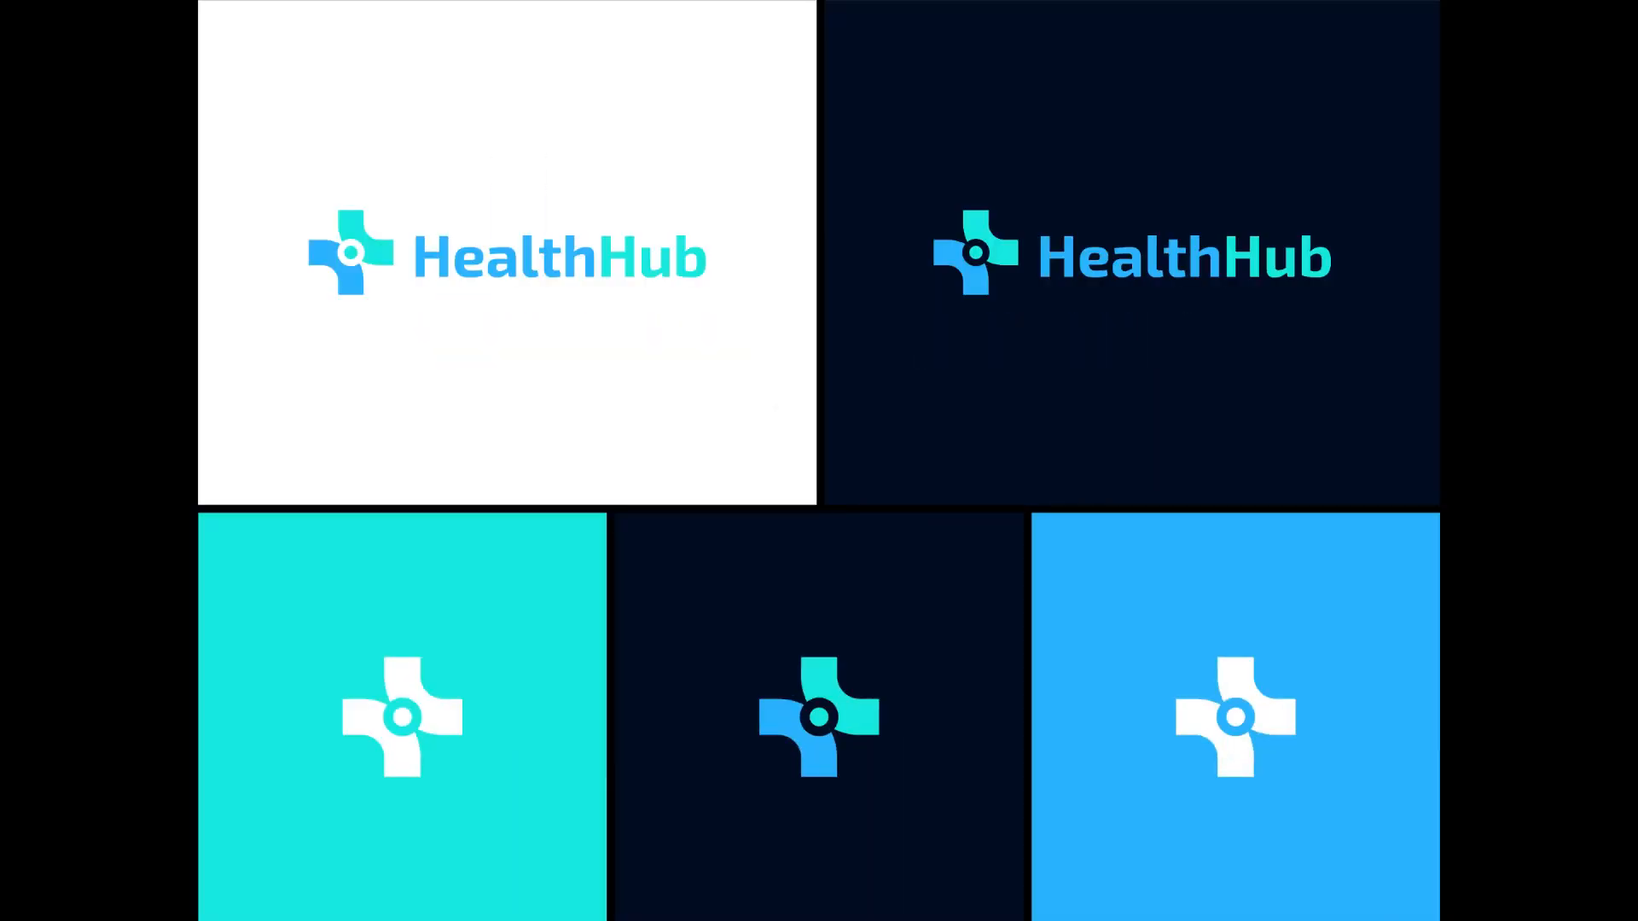